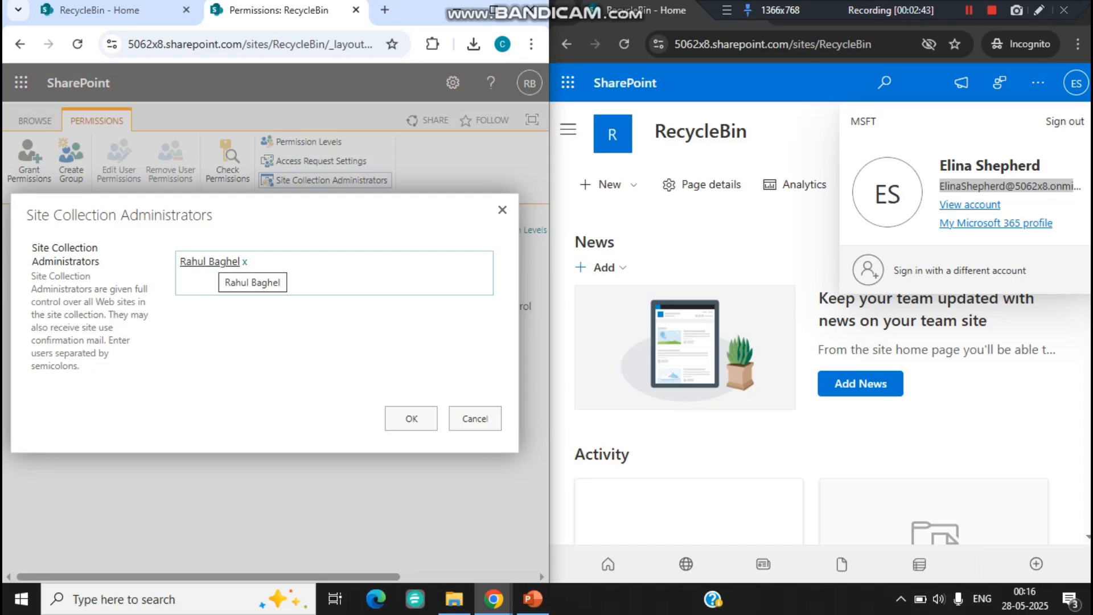
# Step: Dismiss the site collection administrators settings, then check the incognito session's signed-in account and that user's permission level on the site
pyautogui.click(475, 419)
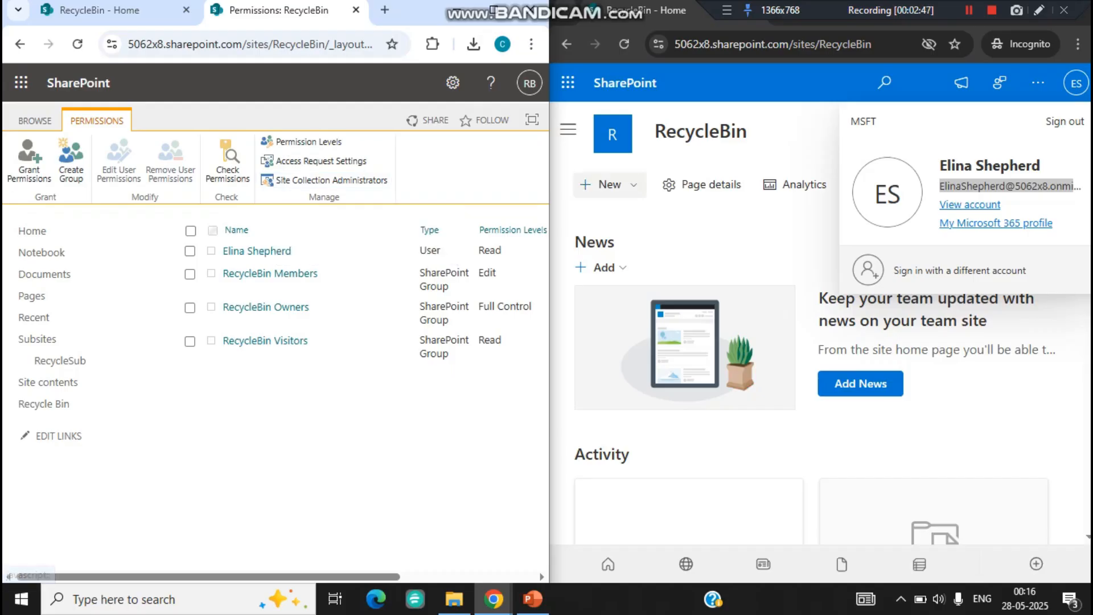
pyautogui.click(705, 225)
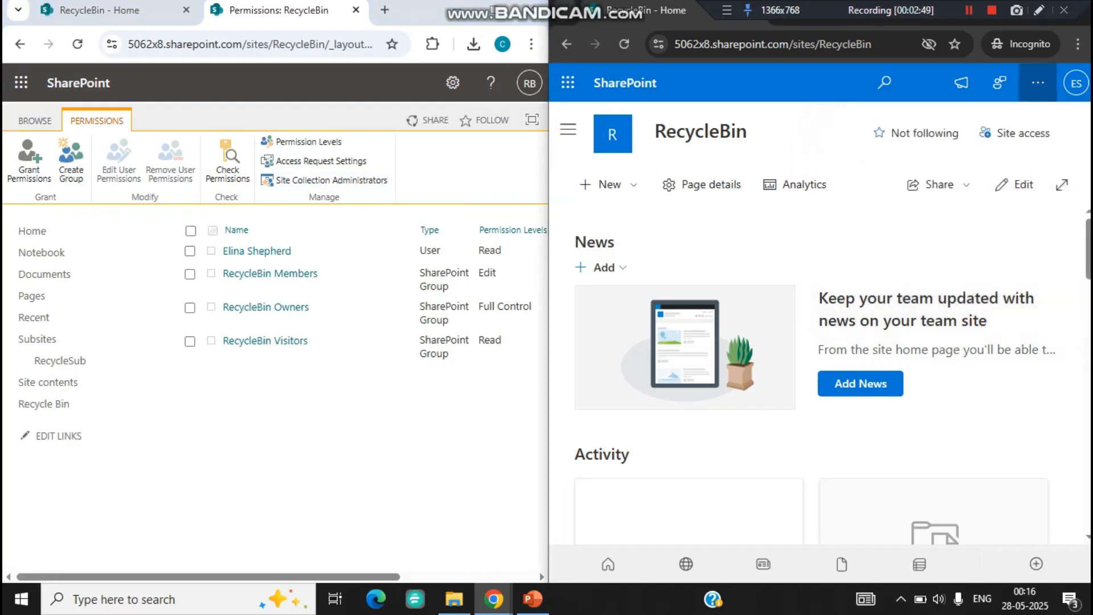
pyautogui.click(1077, 84)
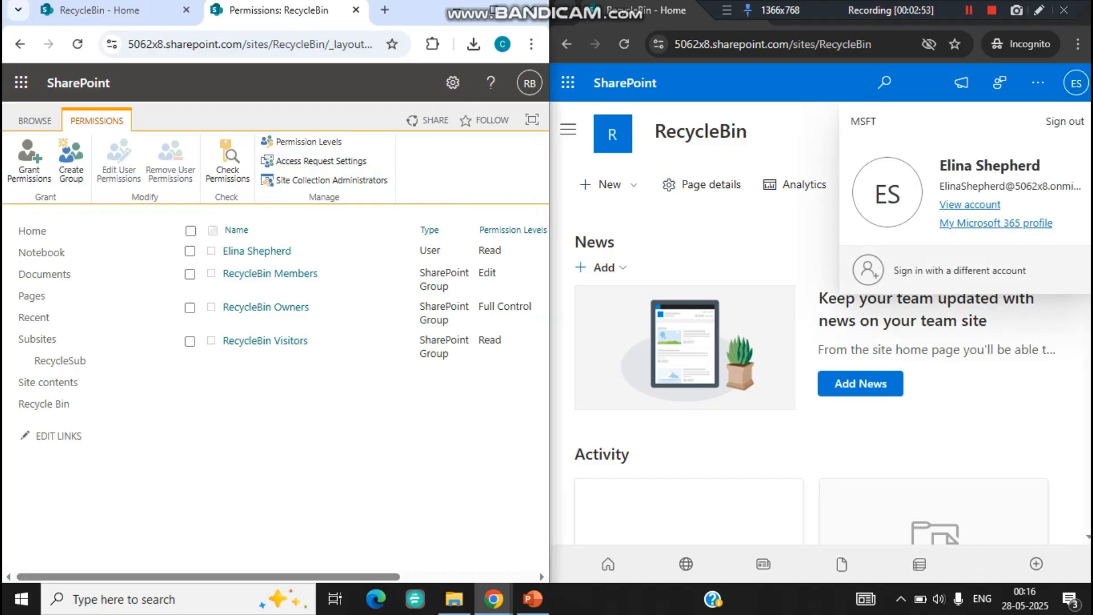
pyautogui.moveTo(294, 251); pyautogui.dragTo(233, 251)
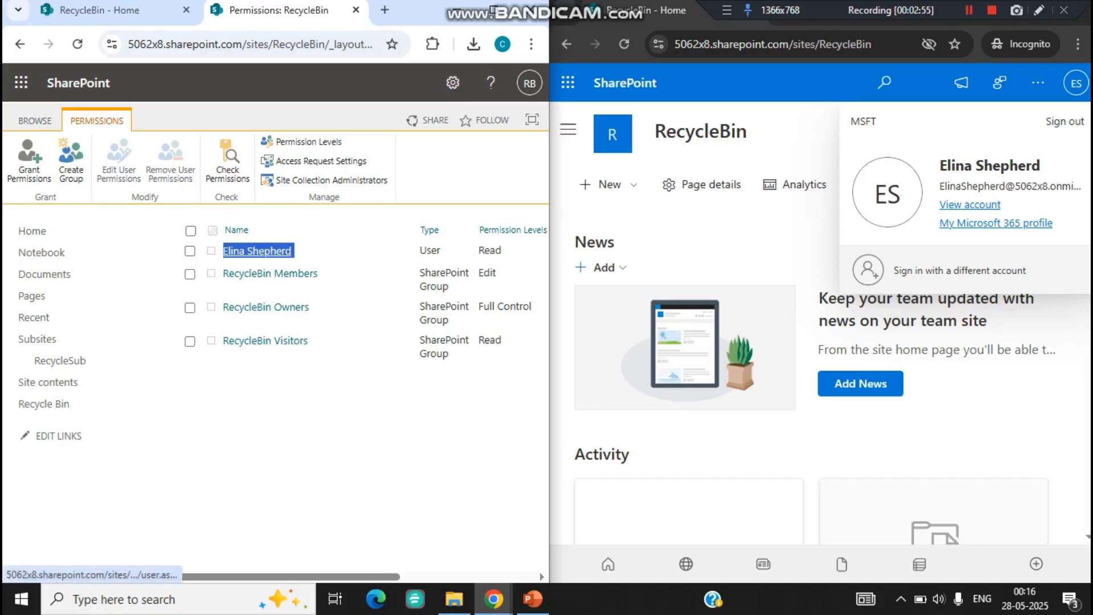
pyautogui.moveTo(503, 250); pyautogui.dragTo(420, 250)
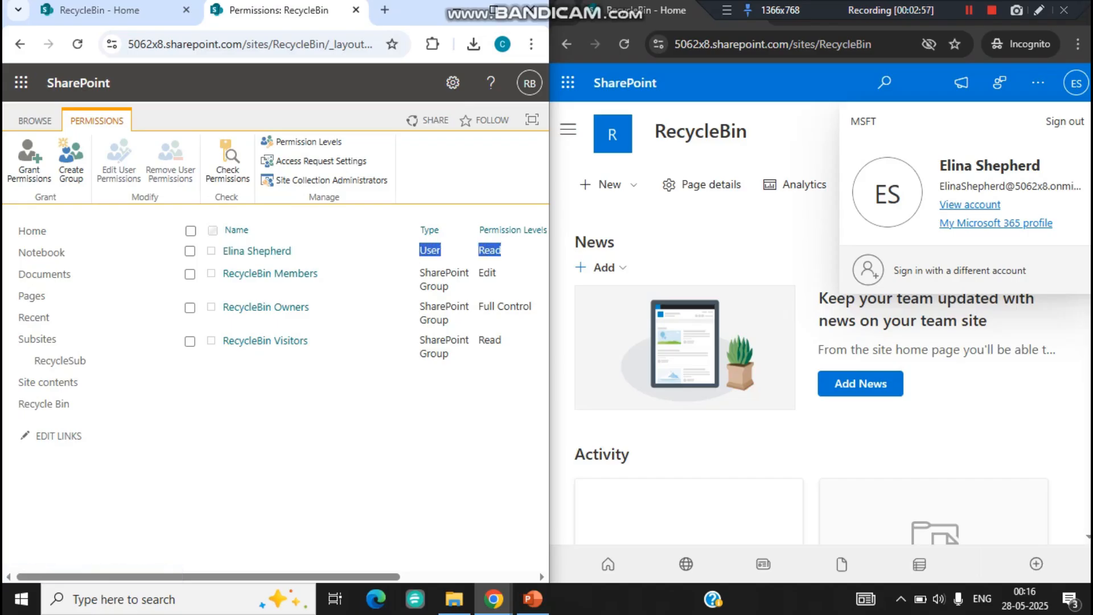
pyautogui.click(420, 250)
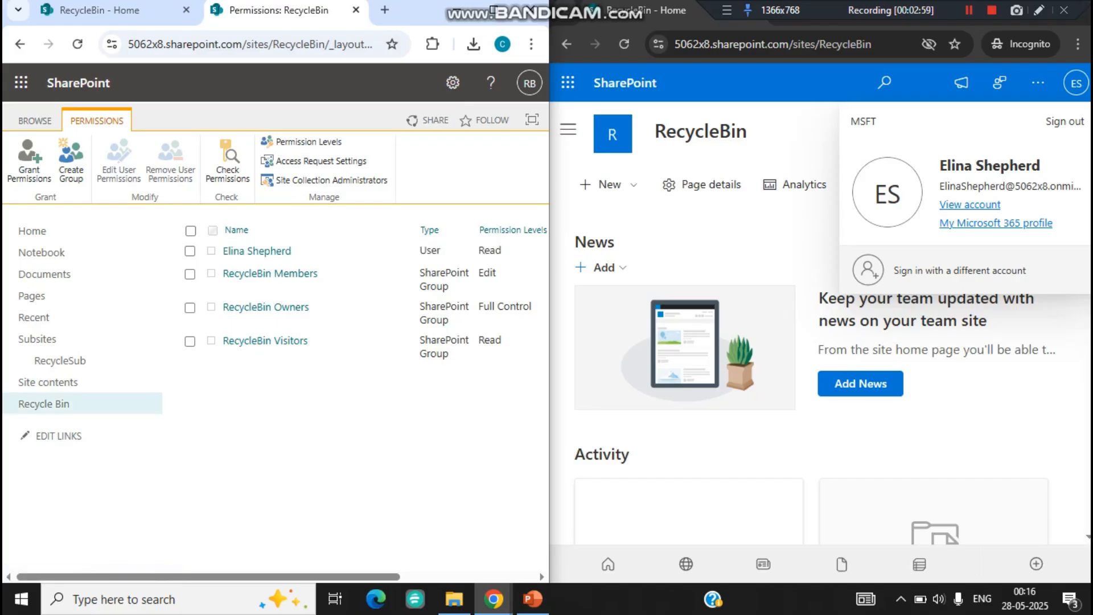
# Step: Open the RecycleBin site's recycle bin in both browser sessions and compare the second-stage recycle bin link at the page end
pyautogui.click(44, 404)
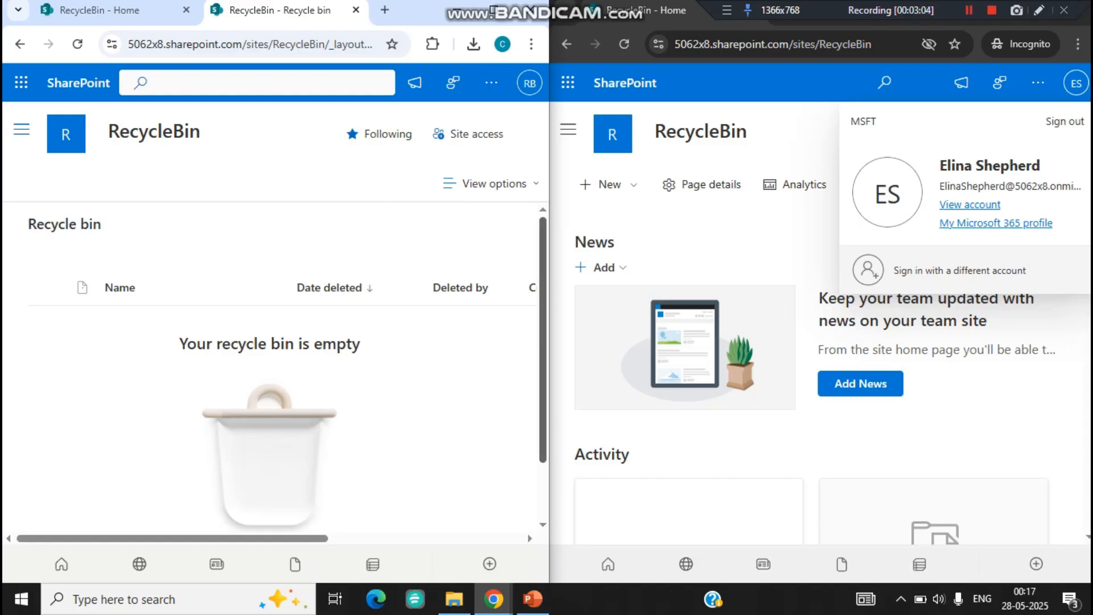
pyautogui.click(568, 130)
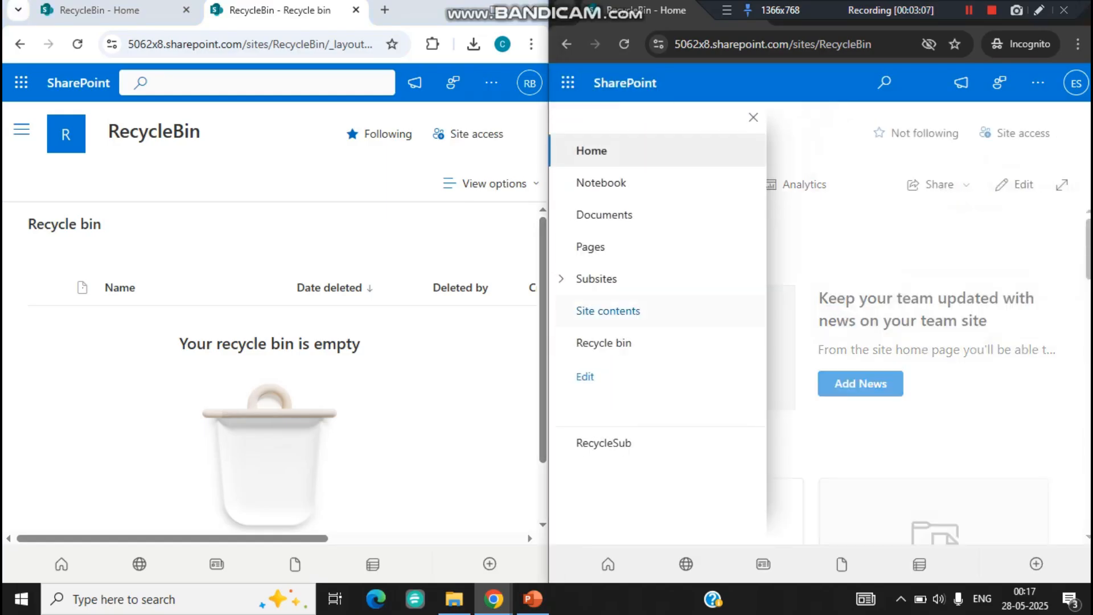
pyautogui.click(603, 343)
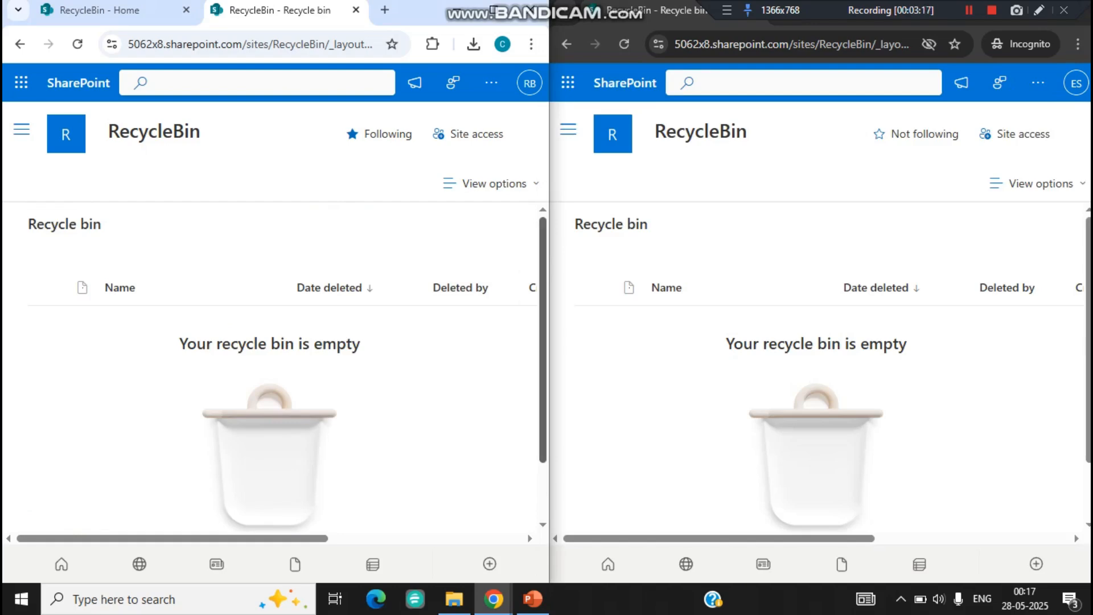
pyautogui.scroll(-2, 273, 371)
pyautogui.moveTo(360, 505); pyautogui.dragTo(151, 502)
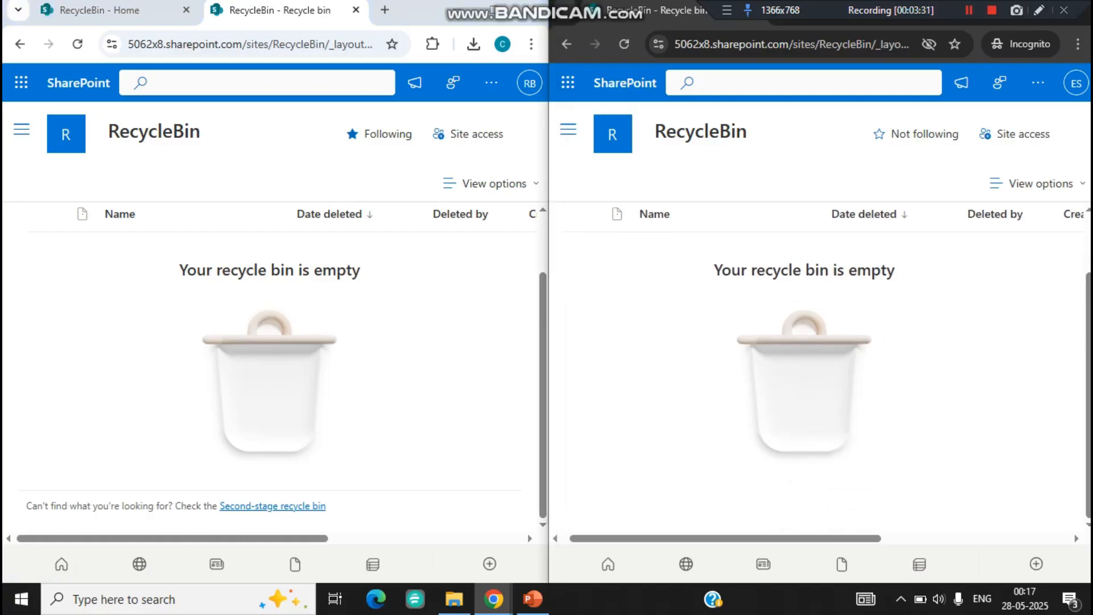
pyautogui.moveTo(725, 538)
pyautogui.mouseDown()
pyautogui.moveTo(912, 538)
pyautogui.moveTo(719, 538)
pyautogui.mouseUp()
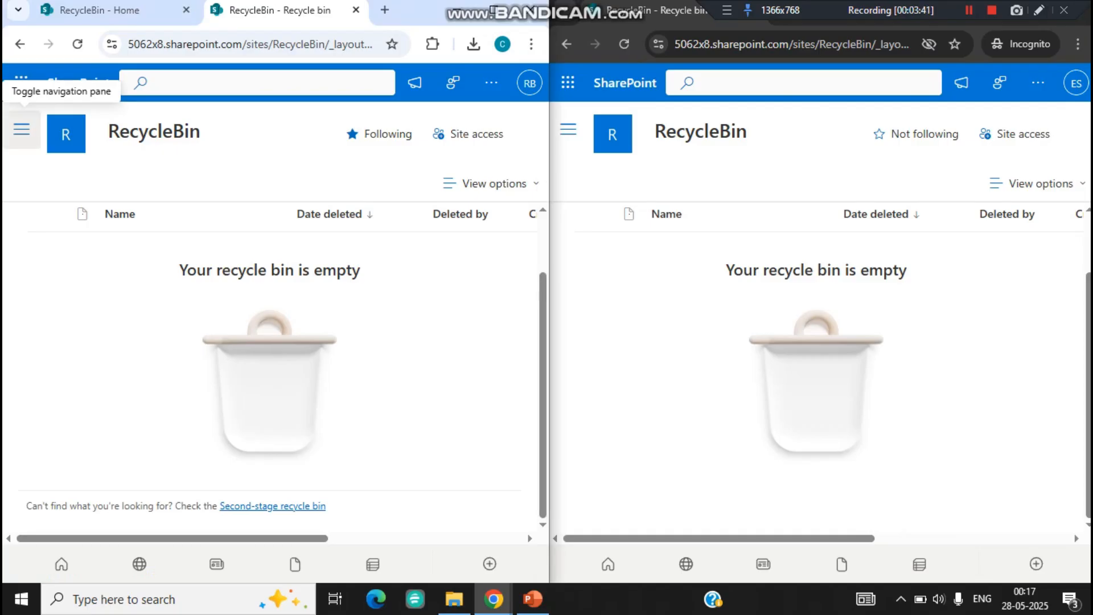
# Step: Delete Document.docx from the RecycleBin site's Documents library in the administrator's session
pyautogui.click(21, 129)
pyautogui.click(57, 215)
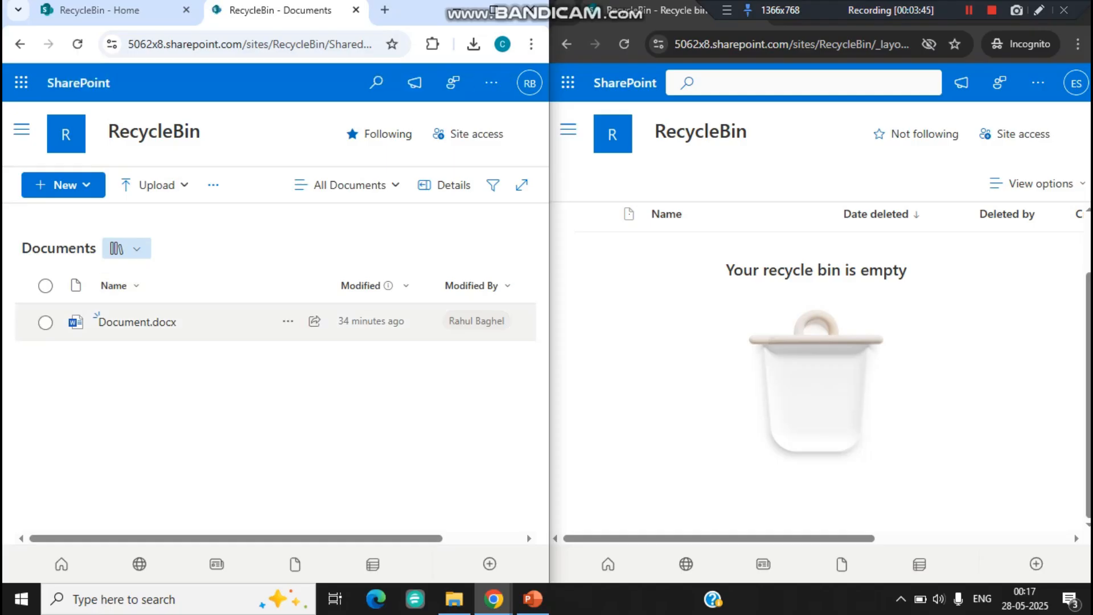
pyautogui.click(289, 321)
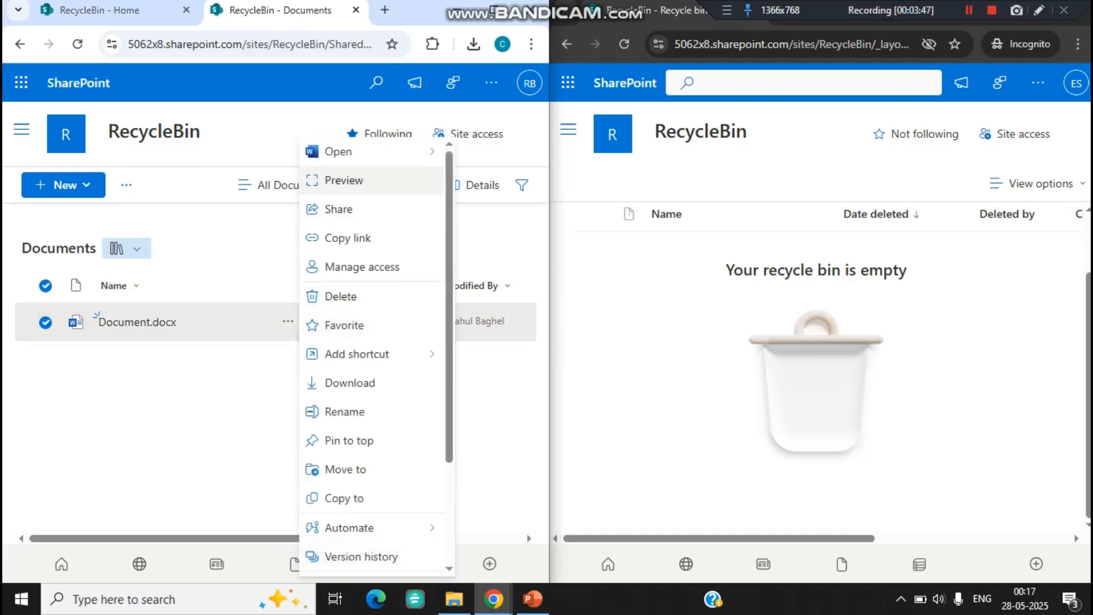
pyautogui.click(341, 296)
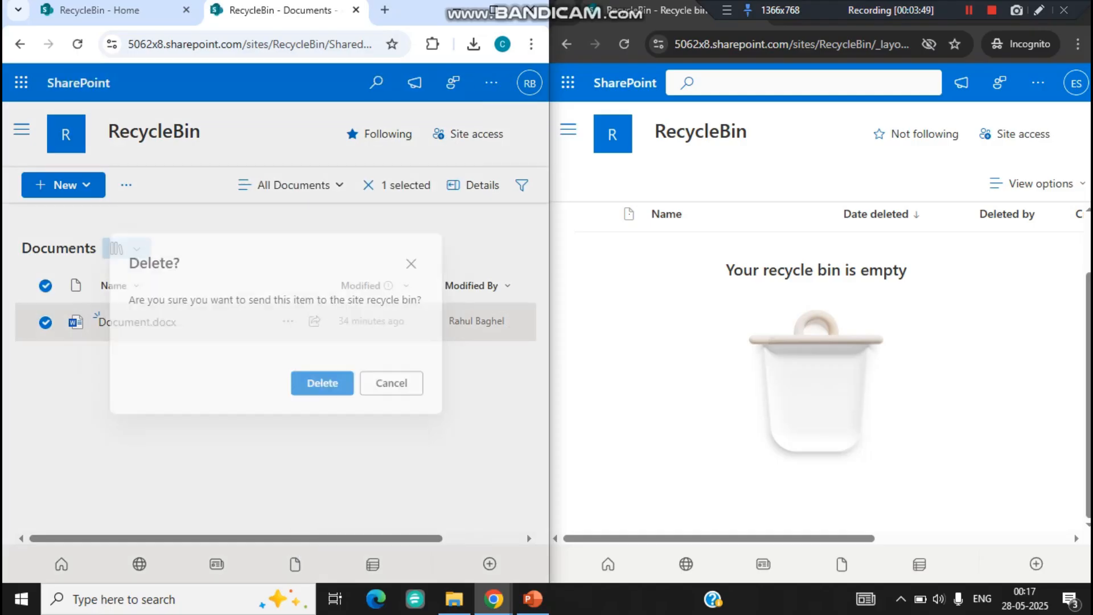
pyautogui.click(325, 386)
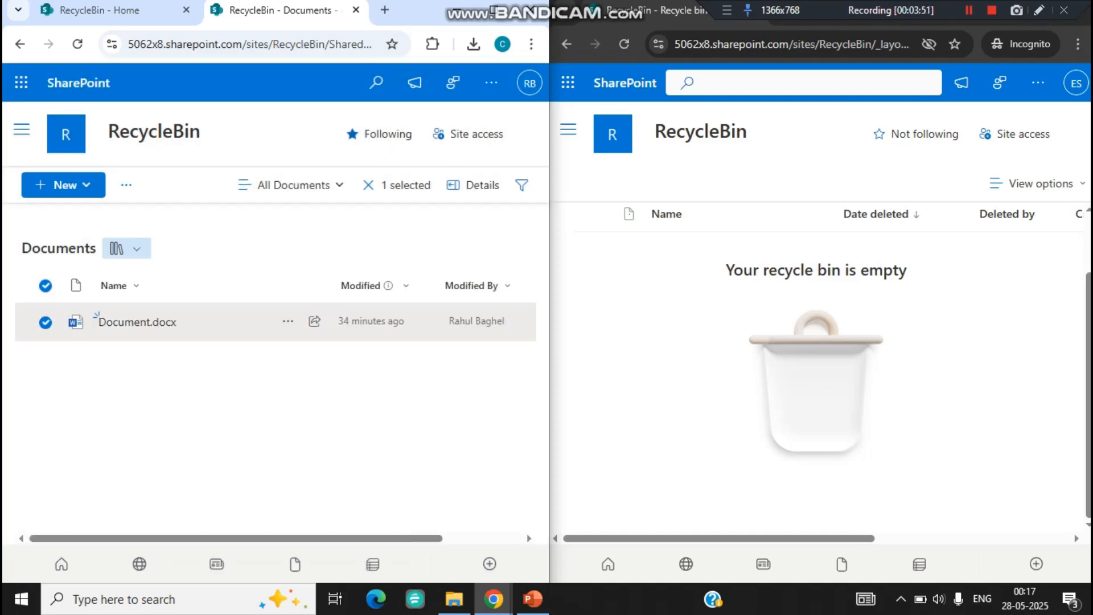
# Step: Open the recycle bin in the administrator's session and reload the incognito user's recycle bin to check for the deleted file
pyautogui.click(198, 547)
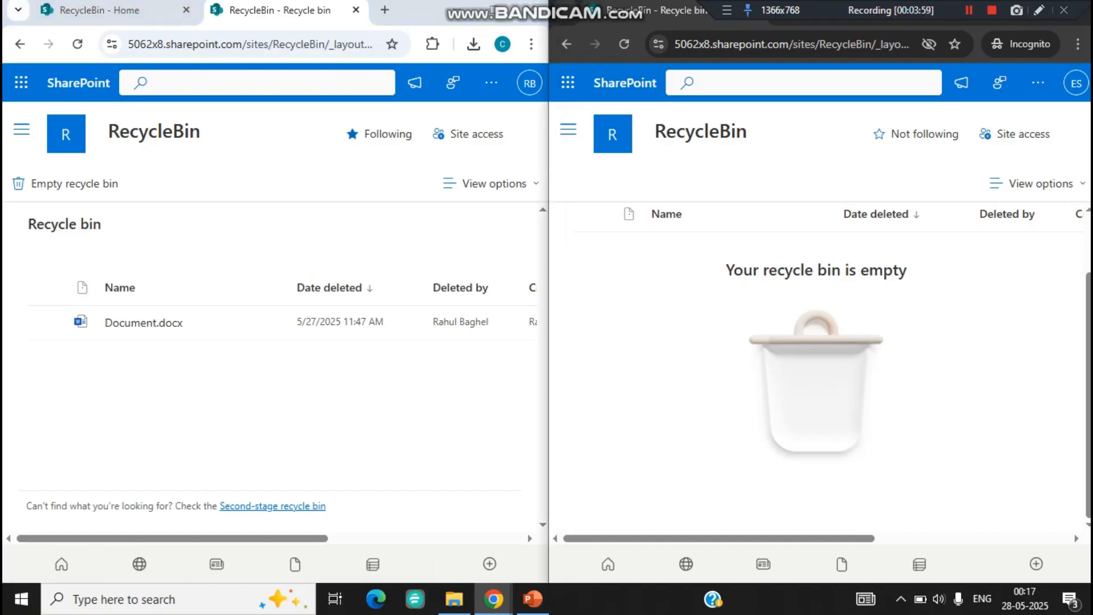
pyautogui.click(625, 44)
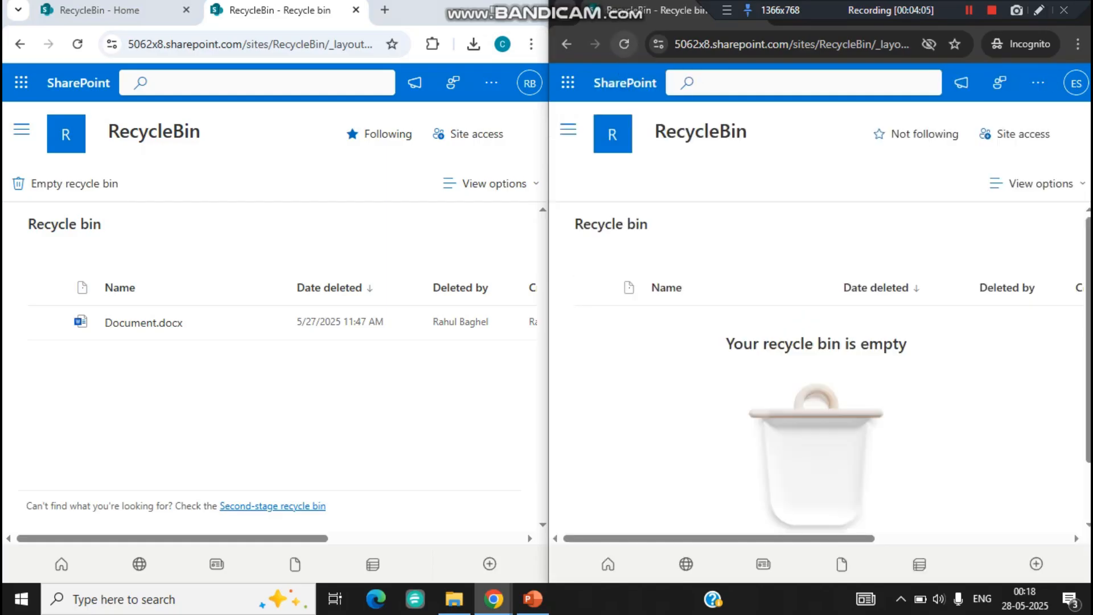
pyautogui.click(624, 44)
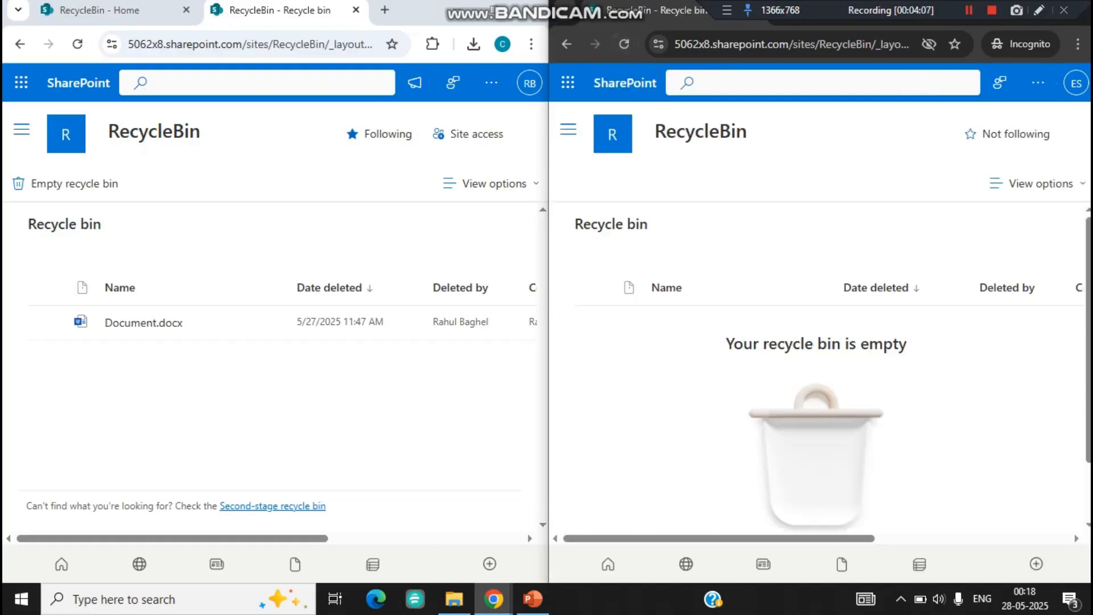
pyautogui.click(624, 43)
# Step: Open the advanced permissions settings of the RecycleBin site from its home page in the administrator's session
pyautogui.click(490, 82)
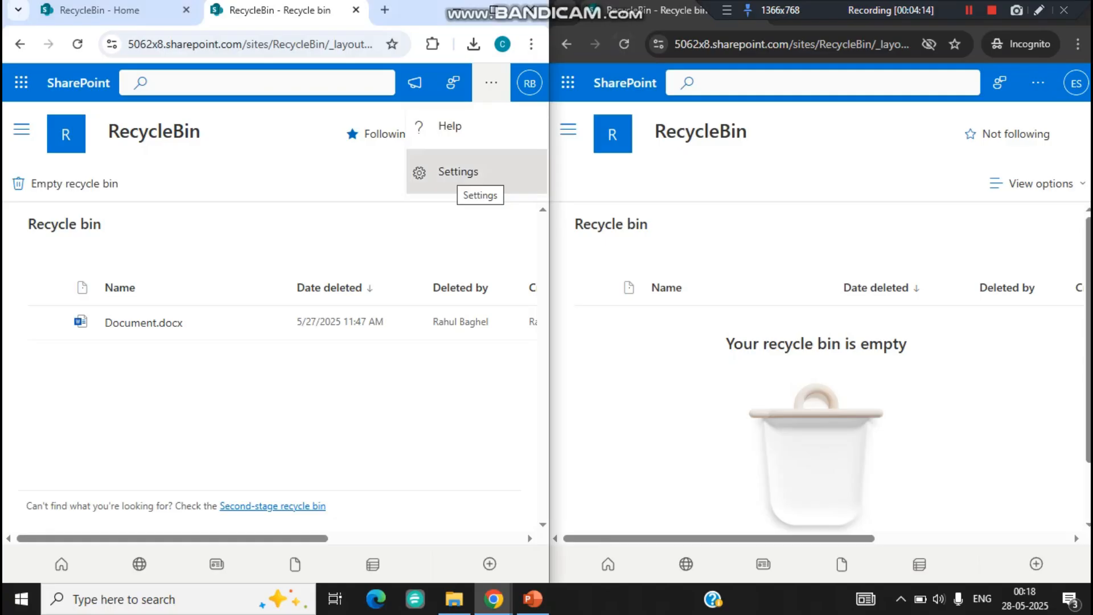
pyautogui.click(114, 11)
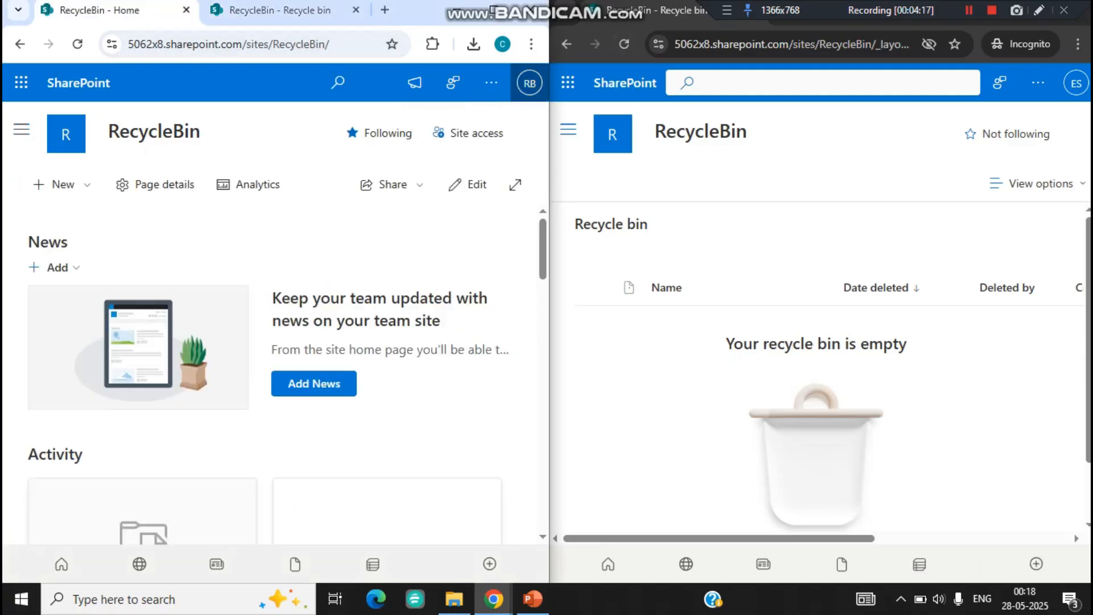
pyautogui.click(491, 82)
pyautogui.click(456, 172)
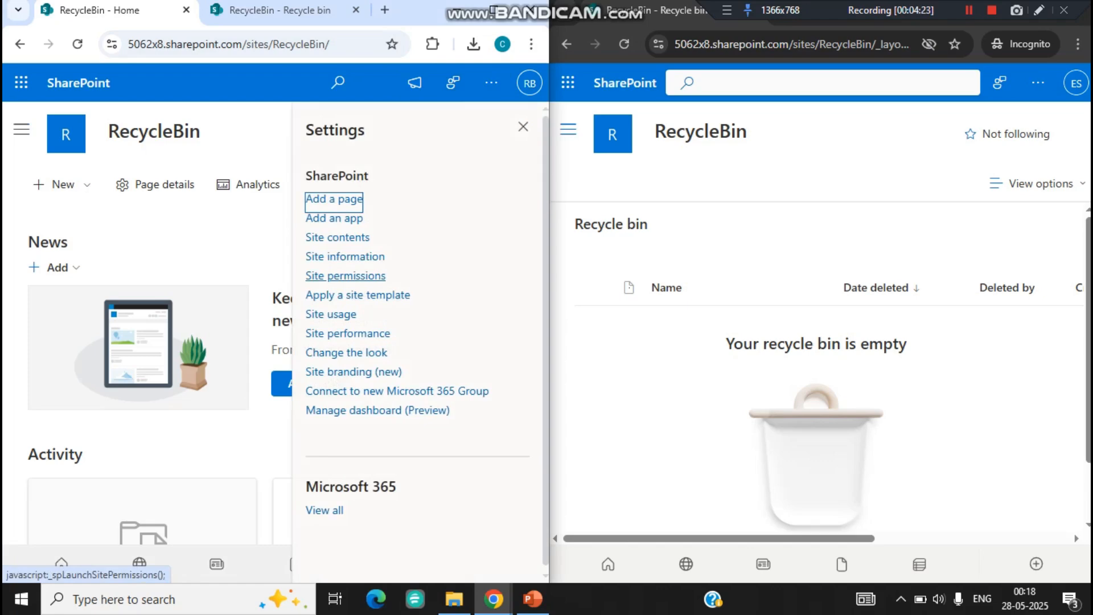
pyautogui.click(345, 276)
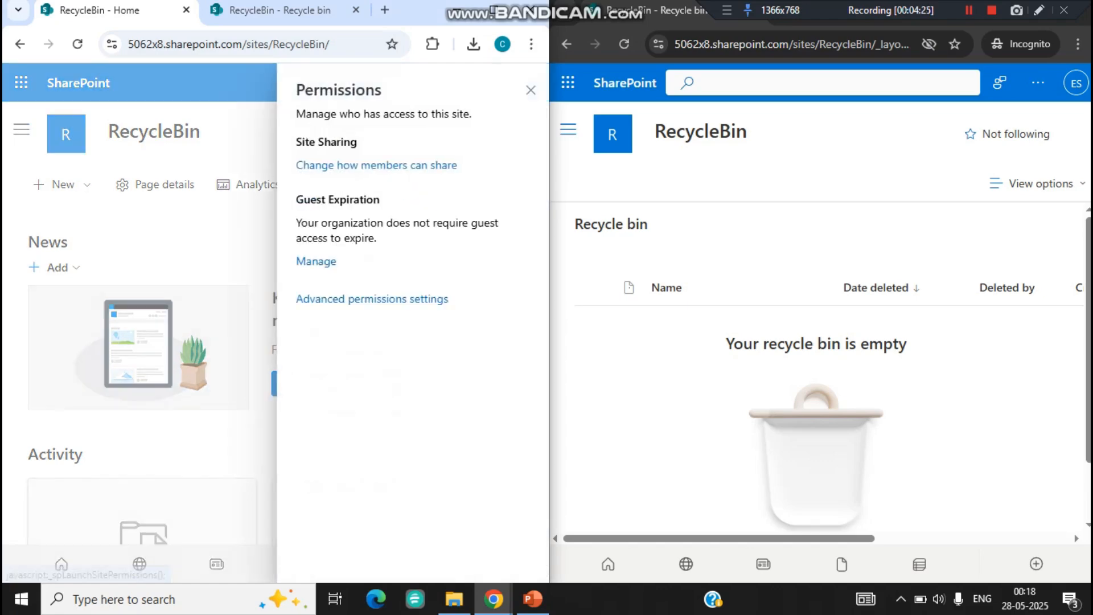
pyautogui.click(376, 299)
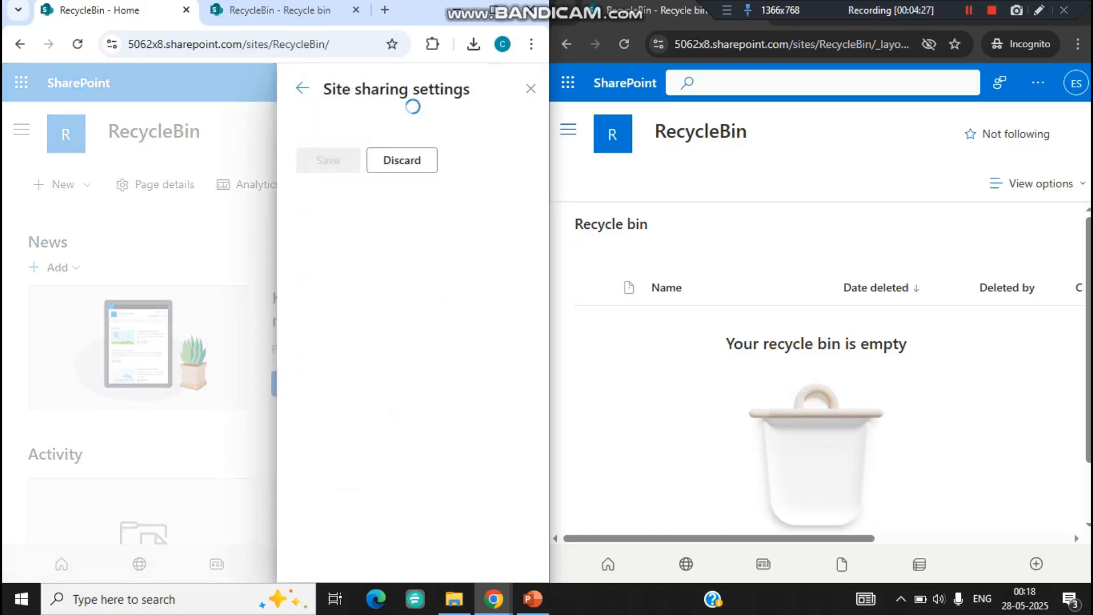
pyautogui.click(302, 88)
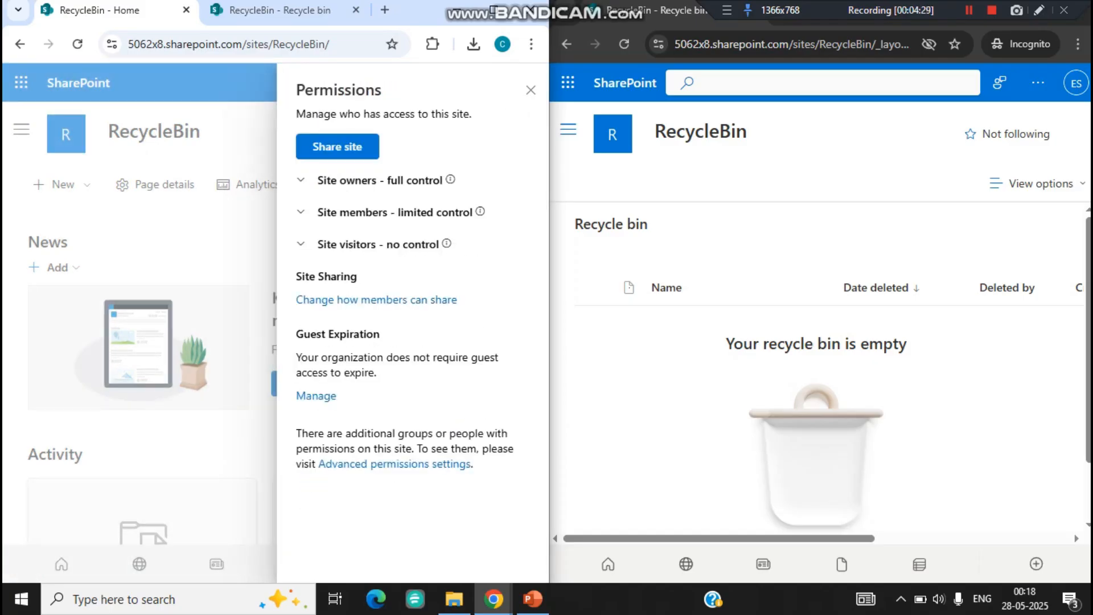
pyautogui.click(395, 464)
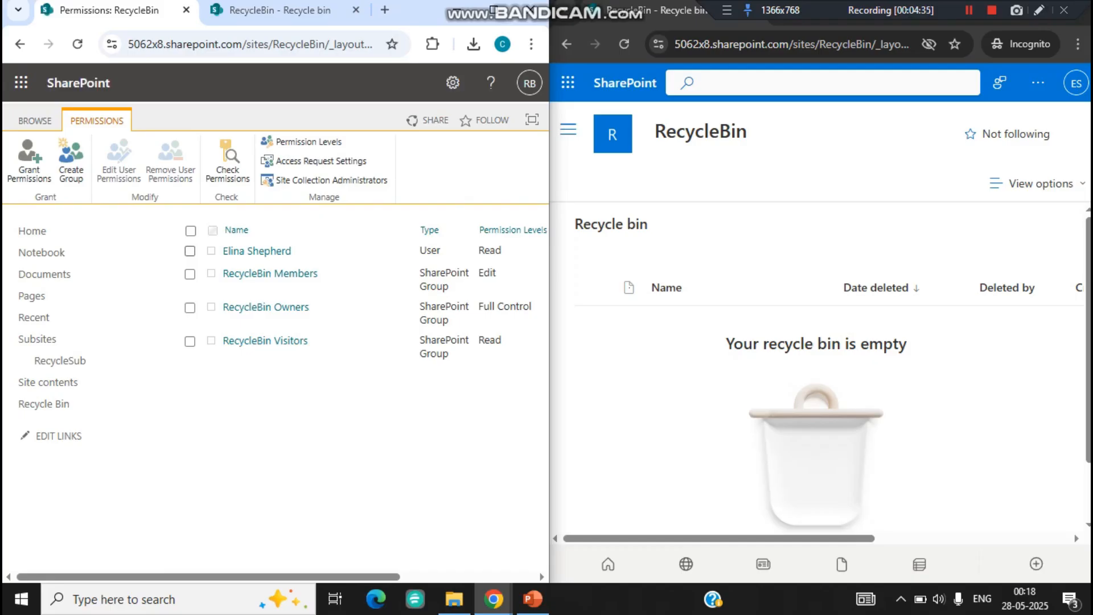
# Step: Grant the individually listed user the Contribute permission level in addition to Read
pyautogui.click(189, 250)
pyautogui.click(119, 158)
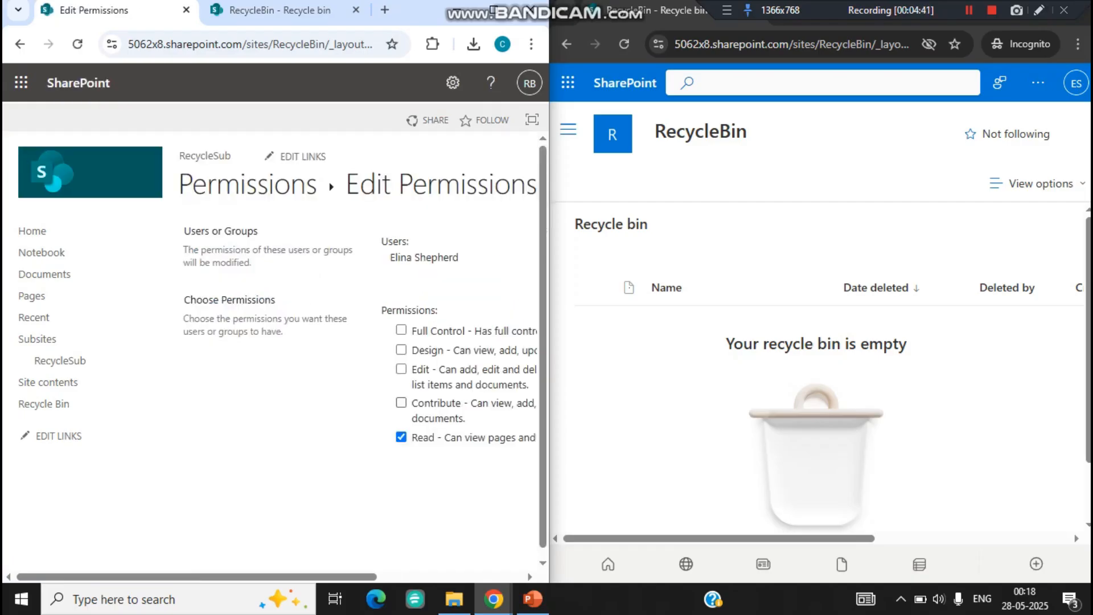
pyautogui.scroll(-1, 282, 347)
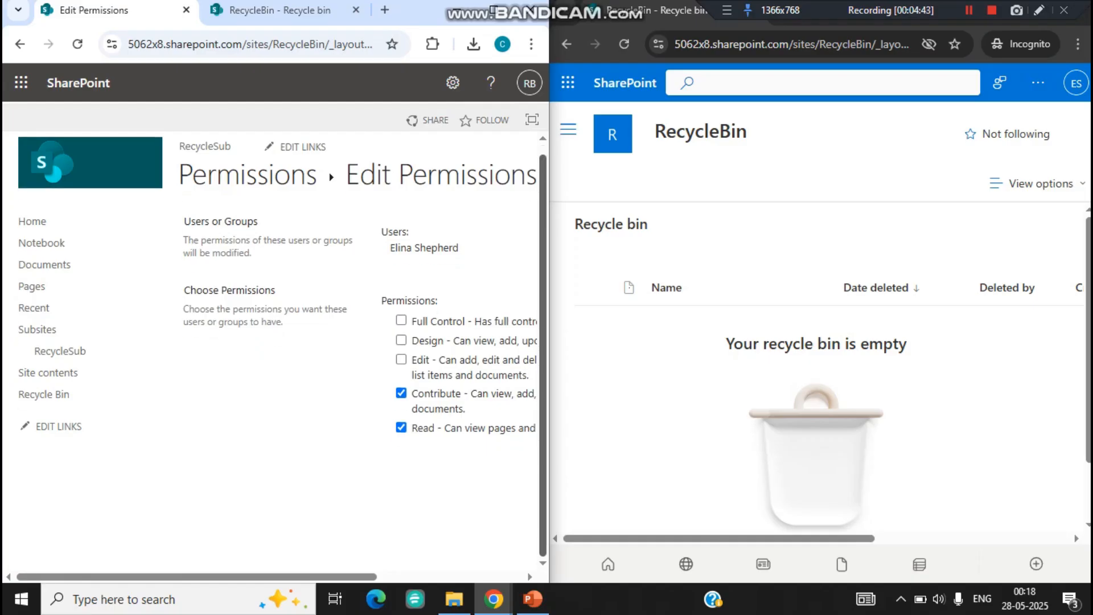
pyautogui.moveTo(285, 577); pyautogui.dragTo(431, 577)
pyautogui.click(435, 496)
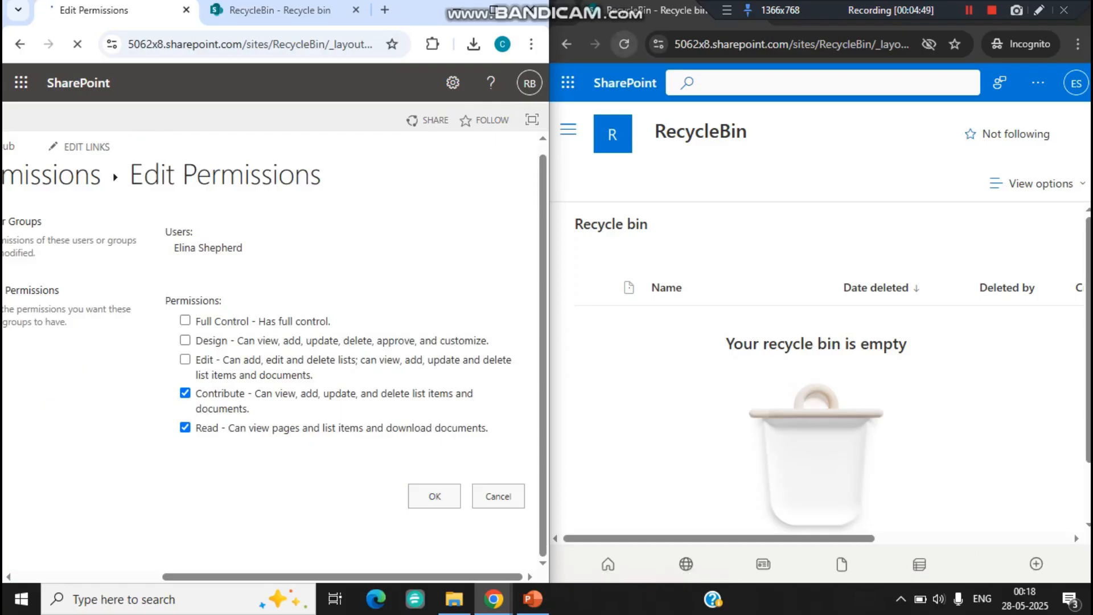
# Step: Reload the incognito user's recycle bin, review the deleted file's details and original location, and select Document.docx
pyautogui.click(624, 44)
pyautogui.moveTo(711, 538); pyautogui.dragTo(891, 538)
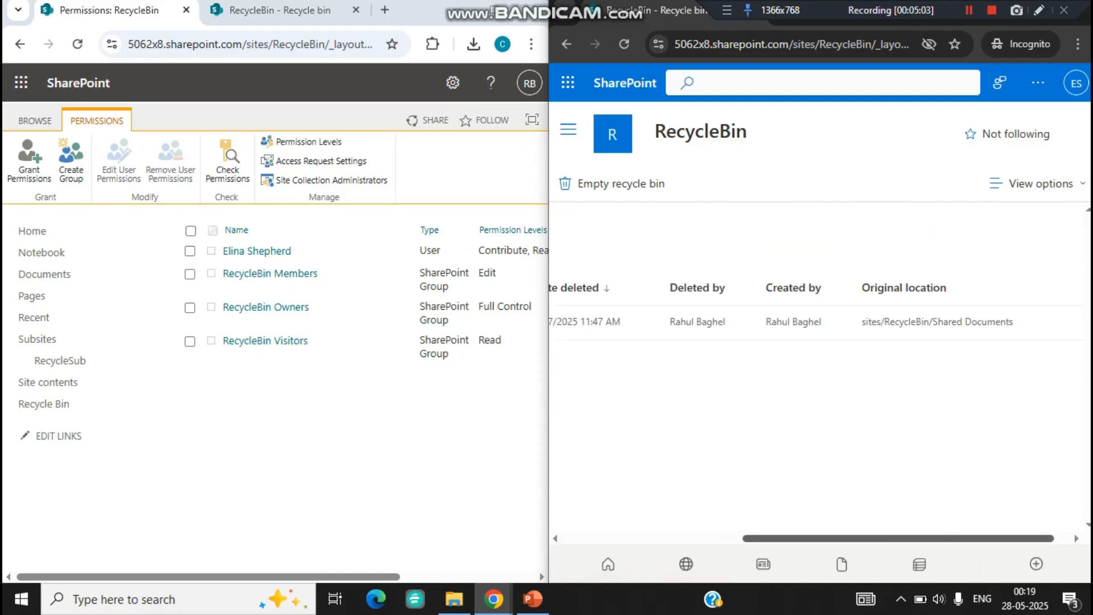
pyautogui.moveTo(843, 538); pyautogui.dragTo(658, 541)
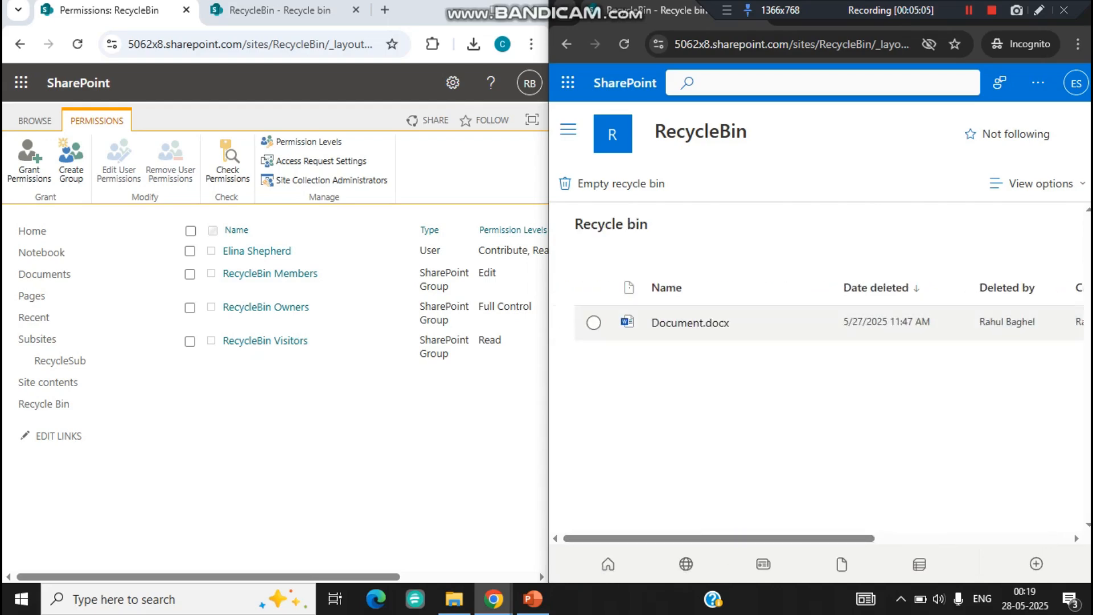
pyautogui.click(594, 322)
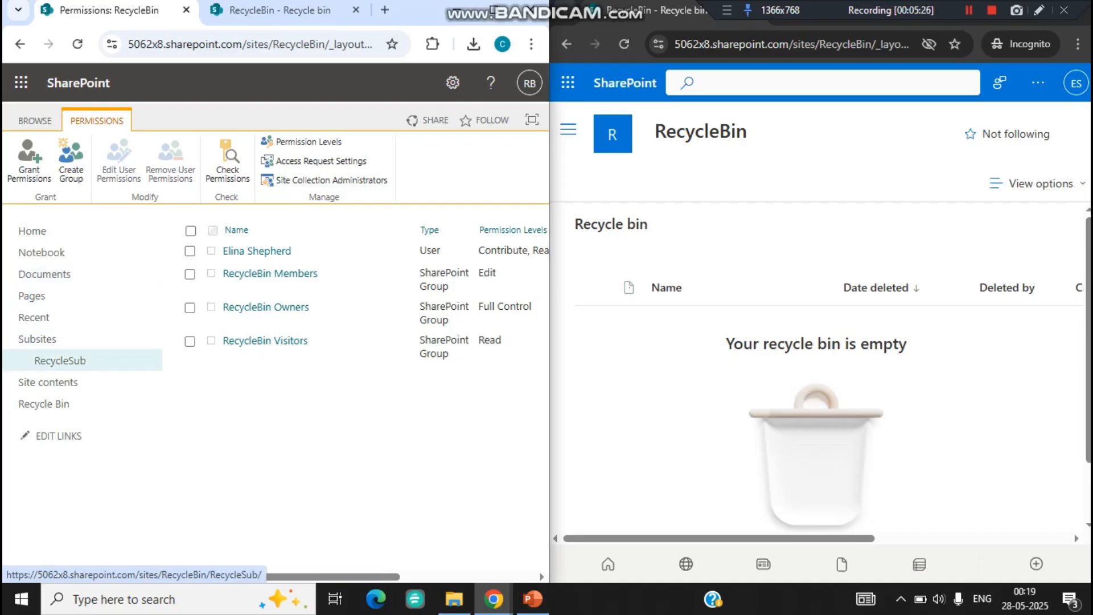
# Step: Delete Documentsub.docx from the Documents library of the RecycleSub subsite in the administrator's session
pyautogui.click(60, 361)
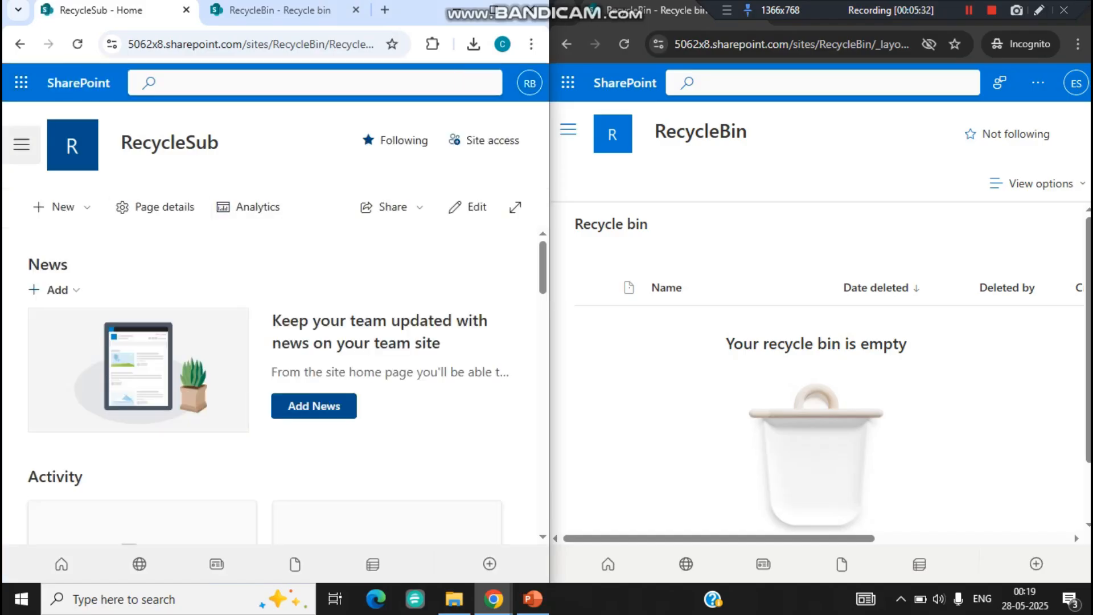
pyautogui.click(21, 144)
pyautogui.click(57, 215)
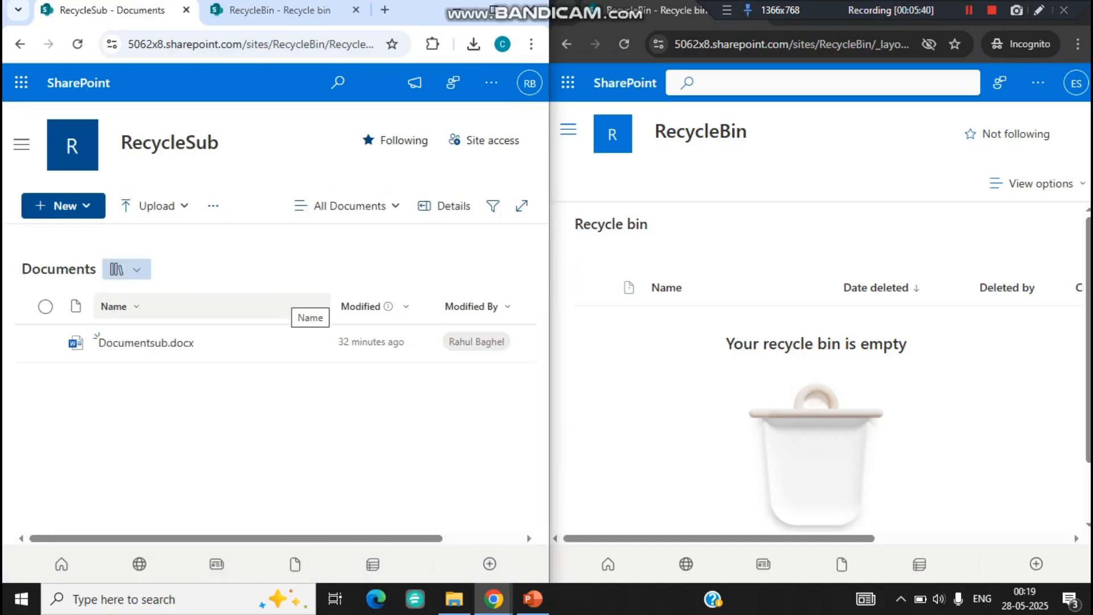
pyautogui.click(288, 342)
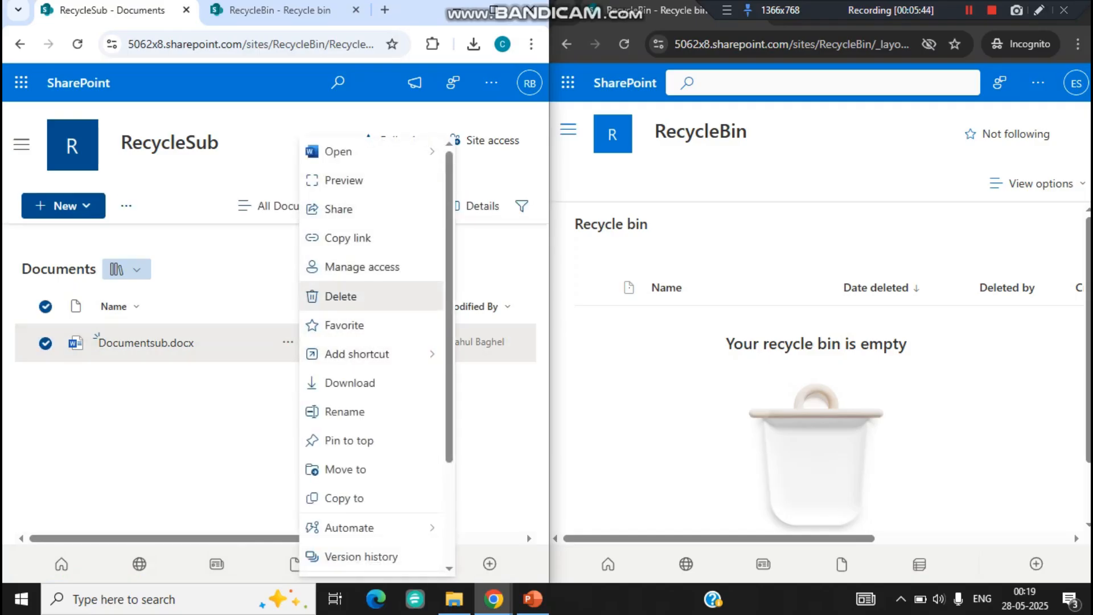
pyautogui.click(356, 297)
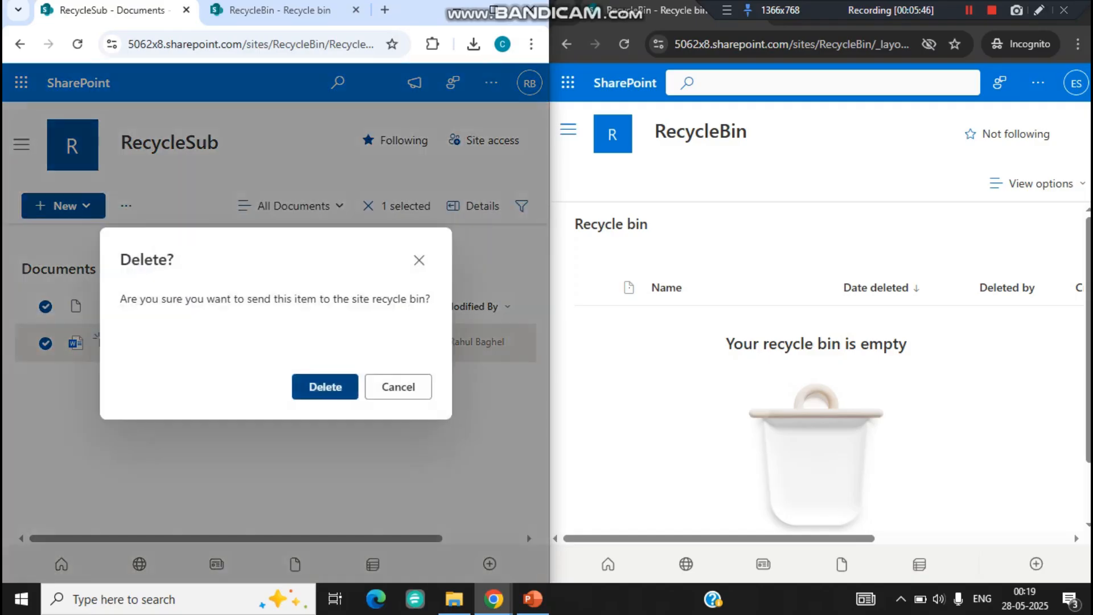
pyautogui.click(325, 387)
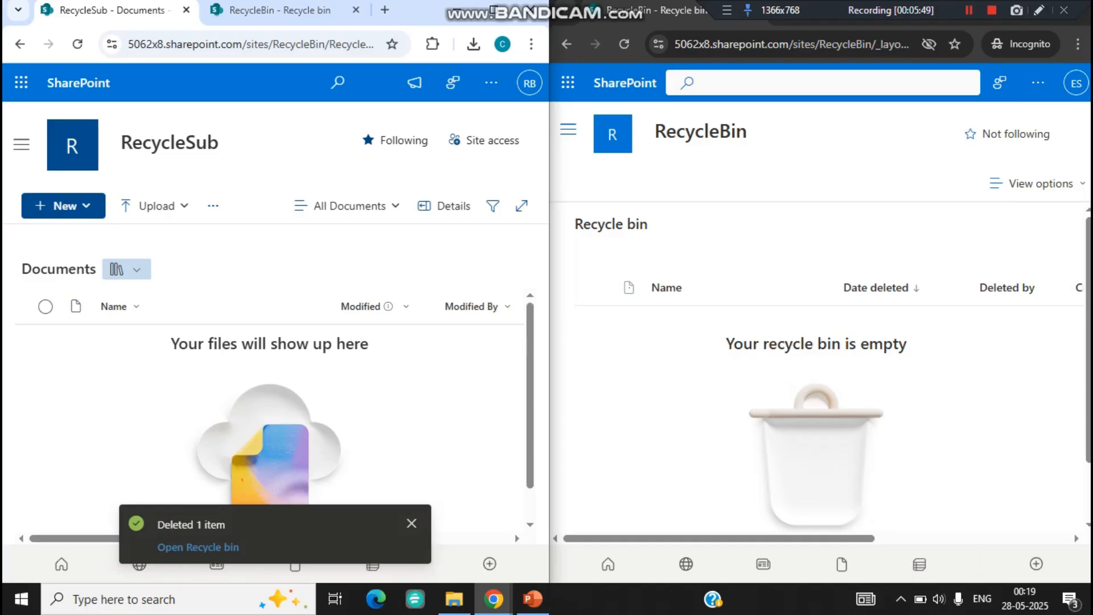
# Step: Open the RecycleSub recycle bin in the administrator's session and reload the incognito user's RecycleBin site recycle bin to compare them
pyautogui.click(199, 547)
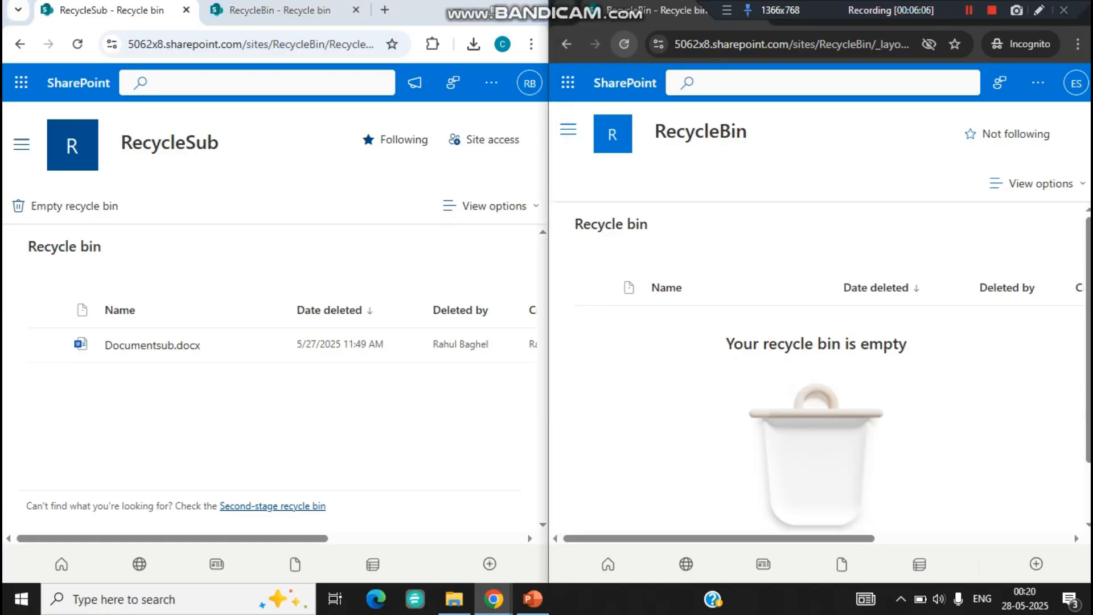
pyautogui.press('F5')
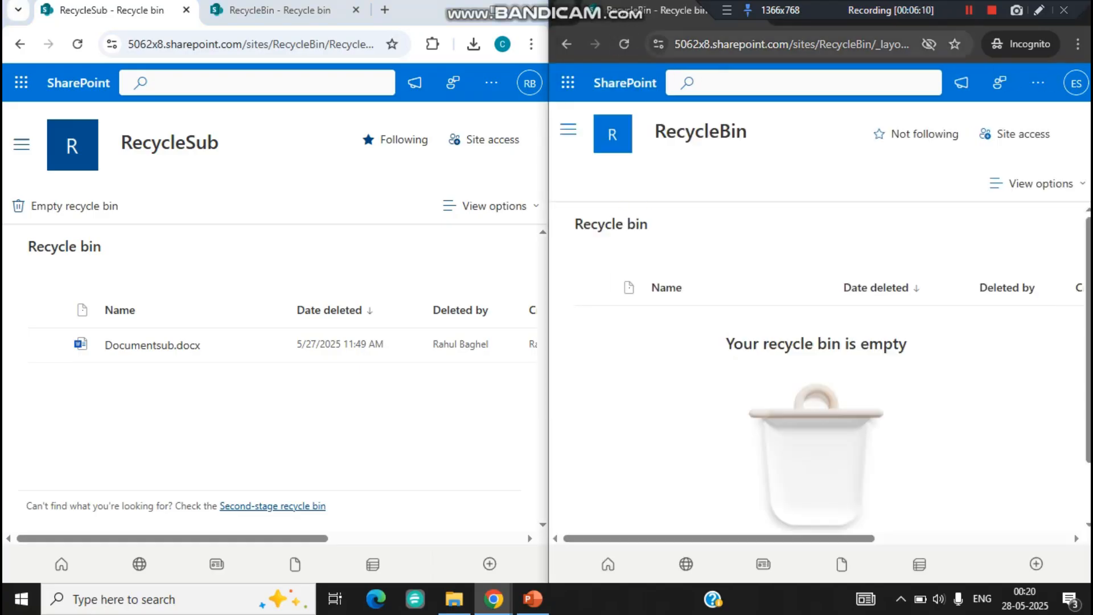
pyautogui.click(624, 44)
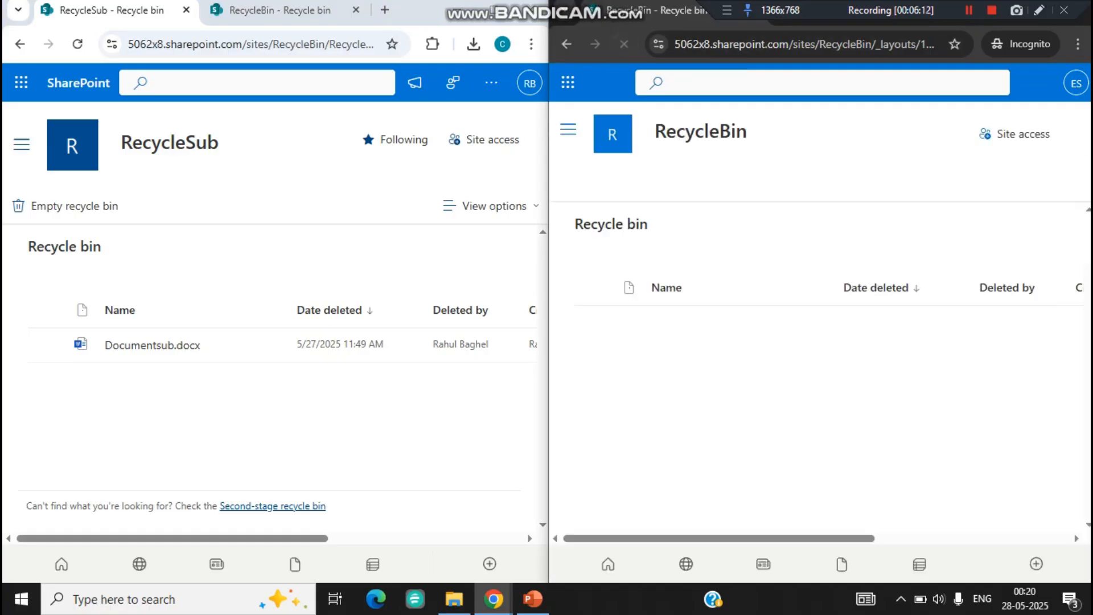
pyautogui.click(491, 83)
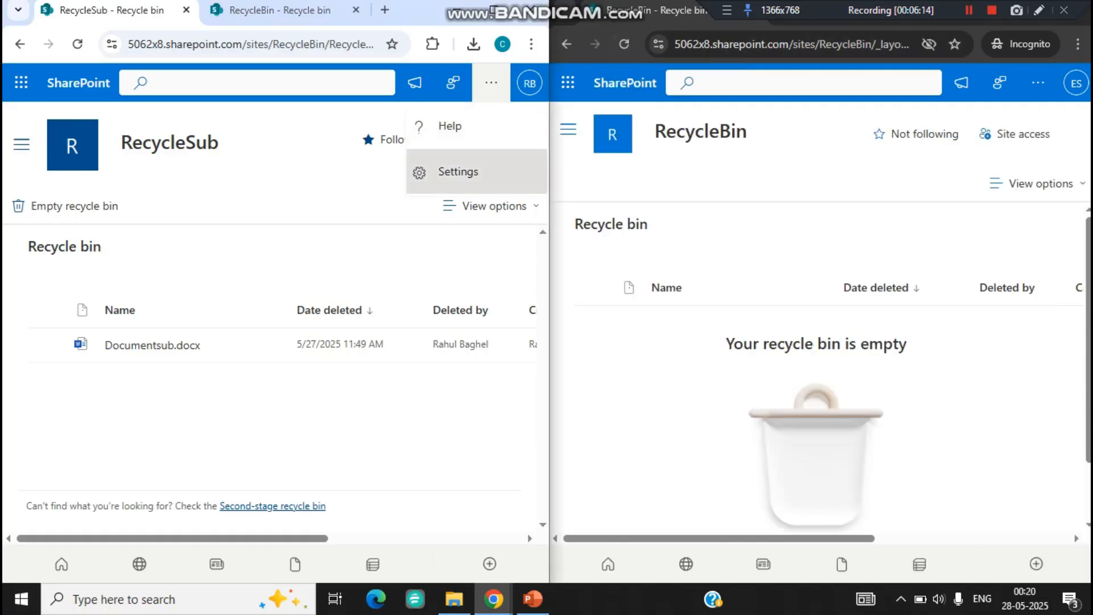
pyautogui.click(487, 174)
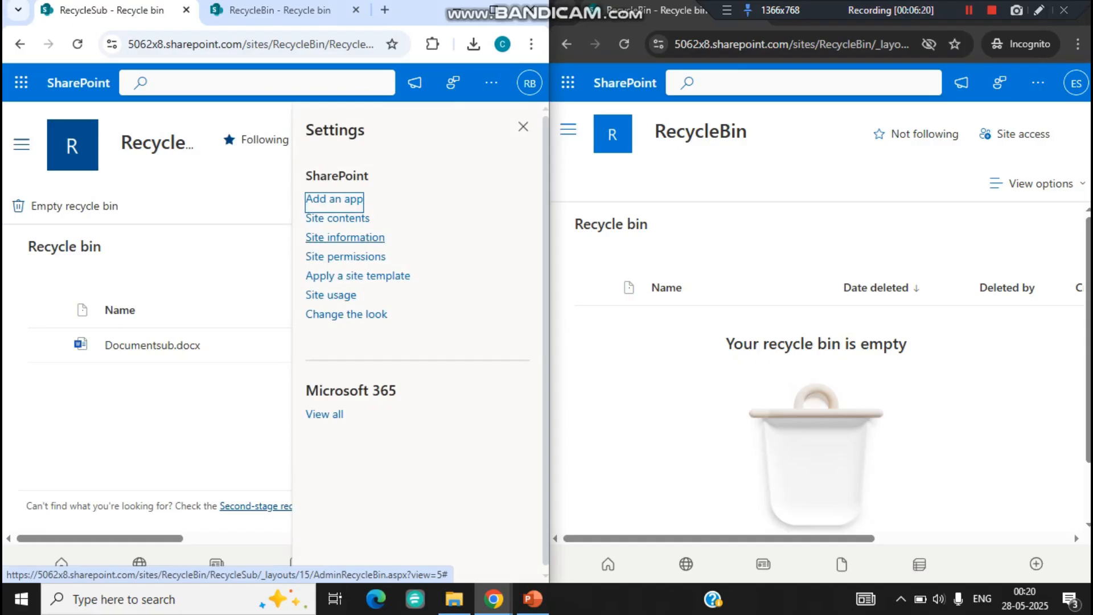
pyautogui.click(797, 45)
pyautogui.press('End')
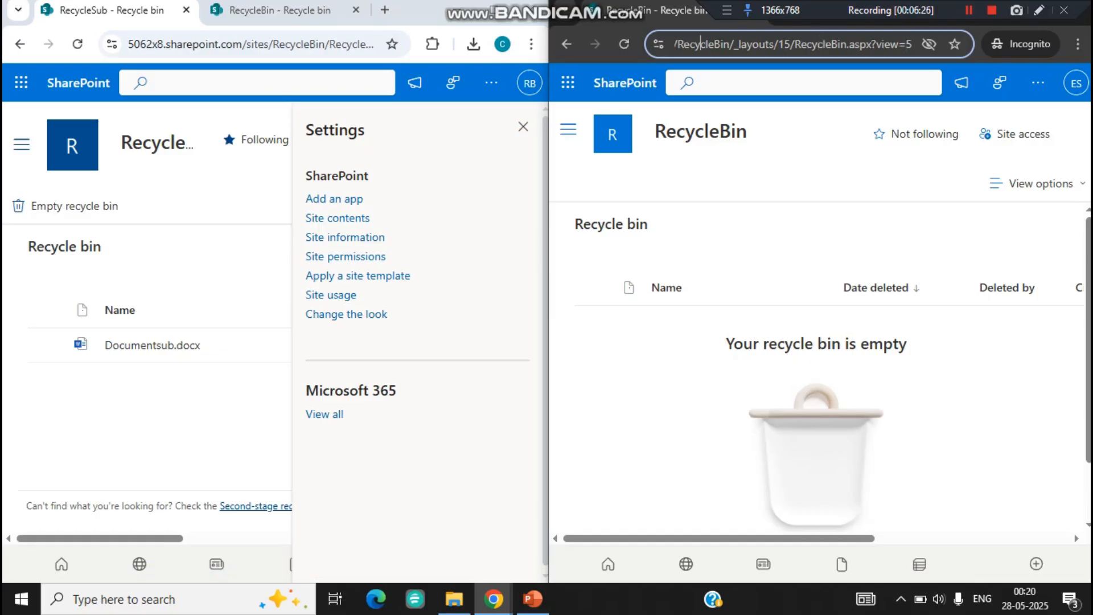
pyautogui.press('Right')
pyautogui.press('Right')
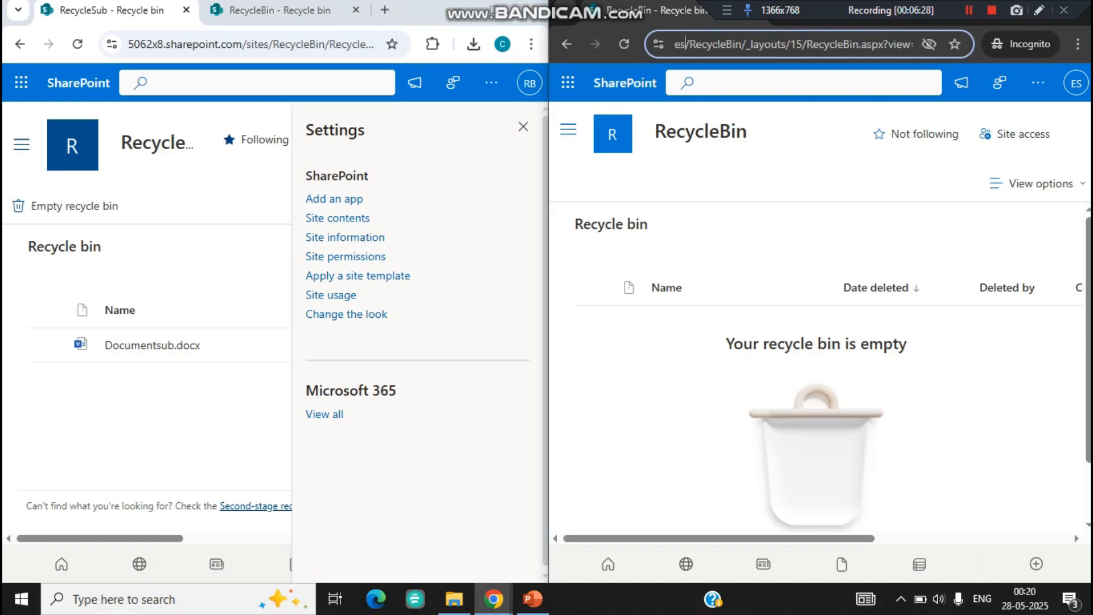
pyautogui.press('Right')
# Step: Go to the RecycleSub subsite in the incognito user's session and open its recycle bin to check for the deleted file
pyautogui.click(569, 129)
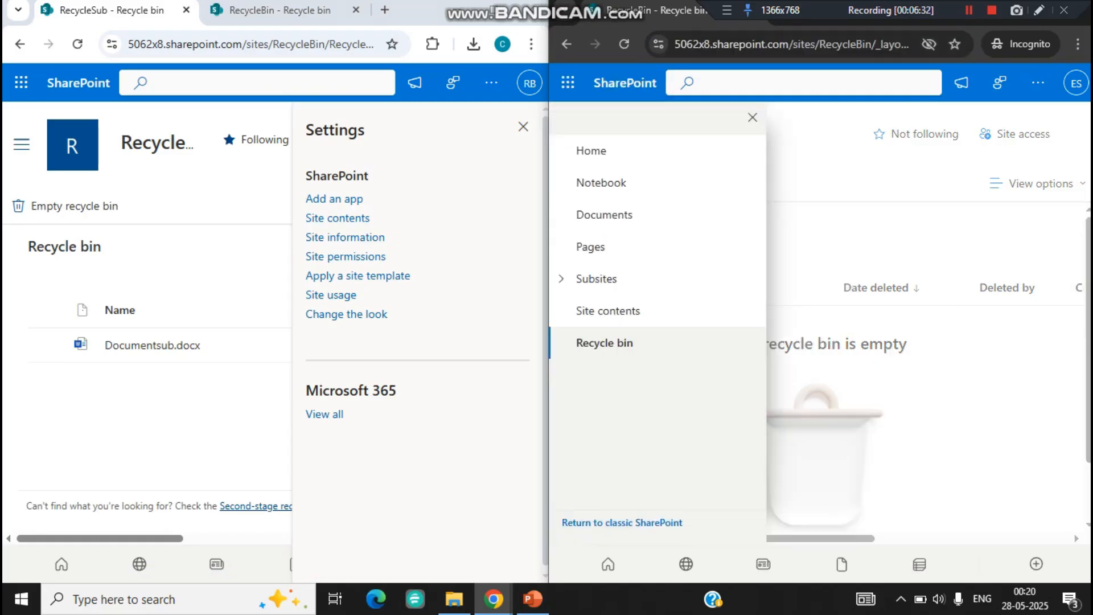
pyautogui.click(597, 278)
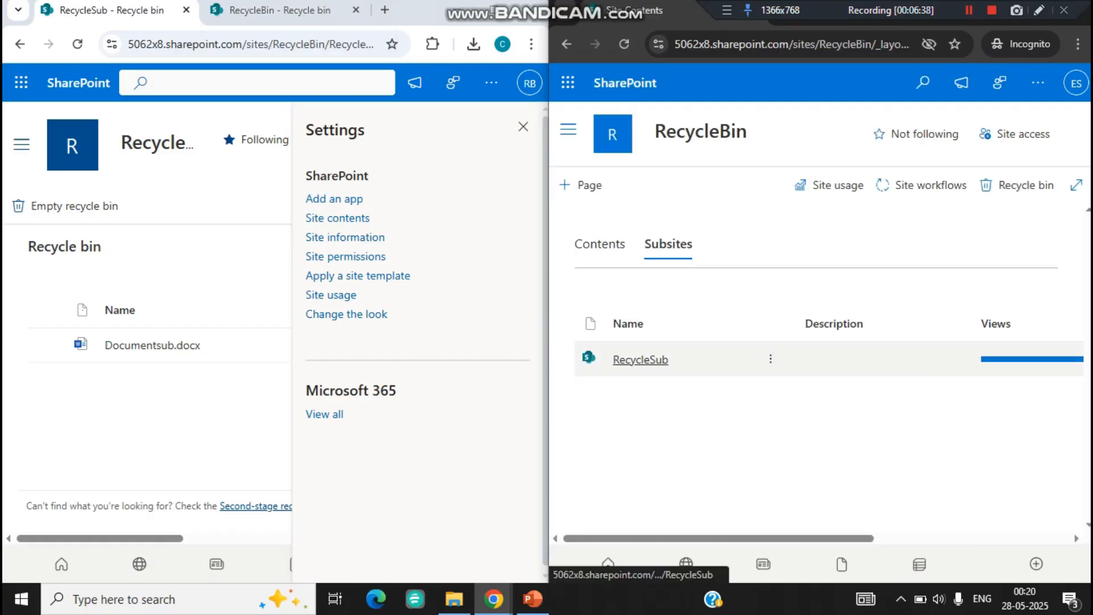
pyautogui.click(641, 360)
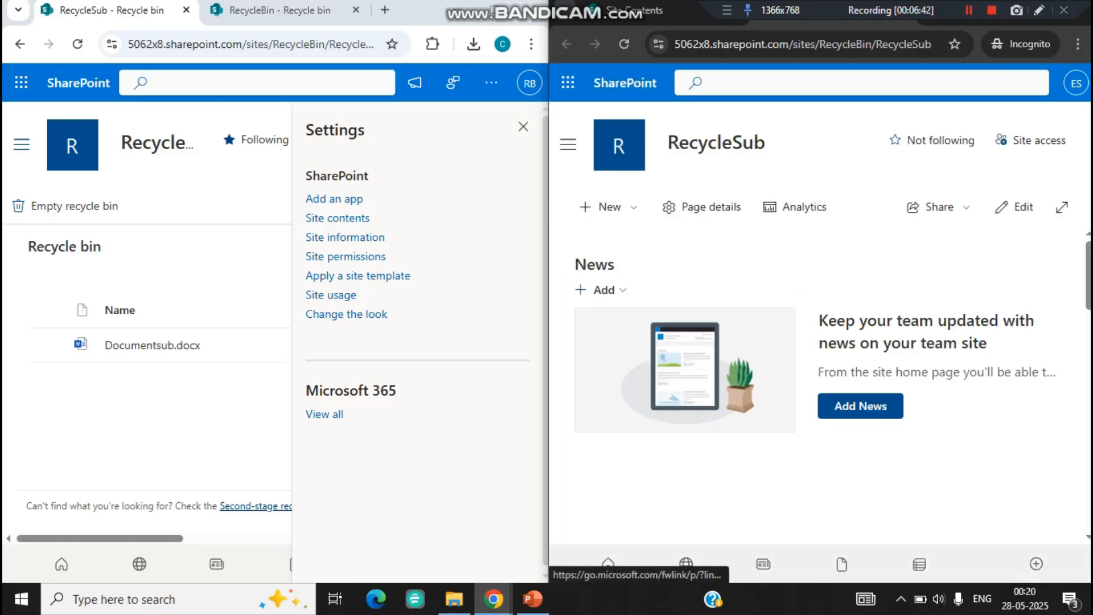
pyautogui.click(567, 144)
pyautogui.click(604, 342)
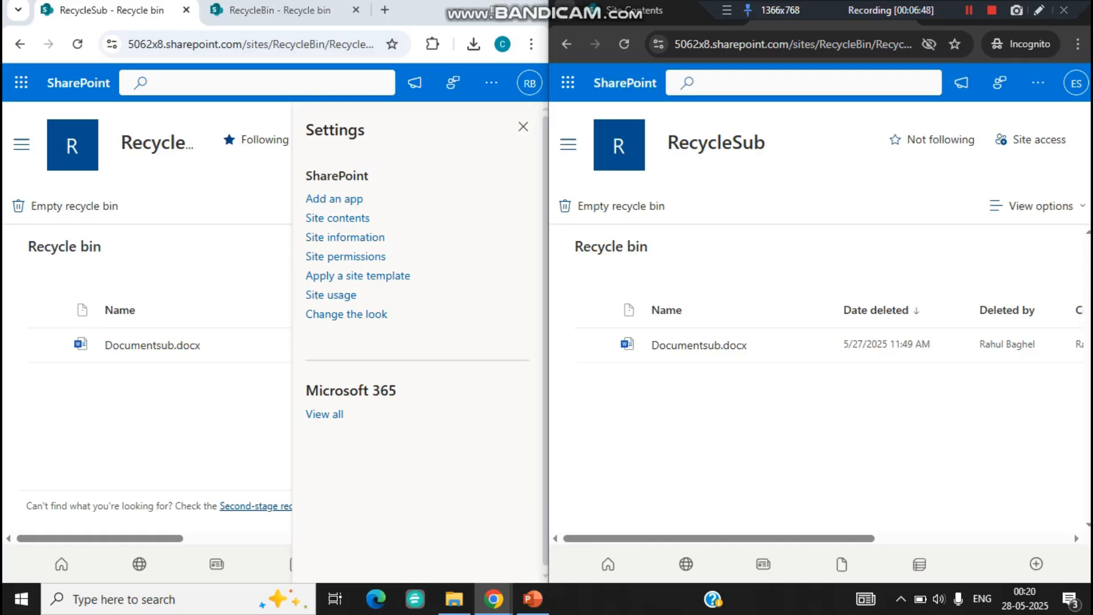
pyautogui.click(365, 44)
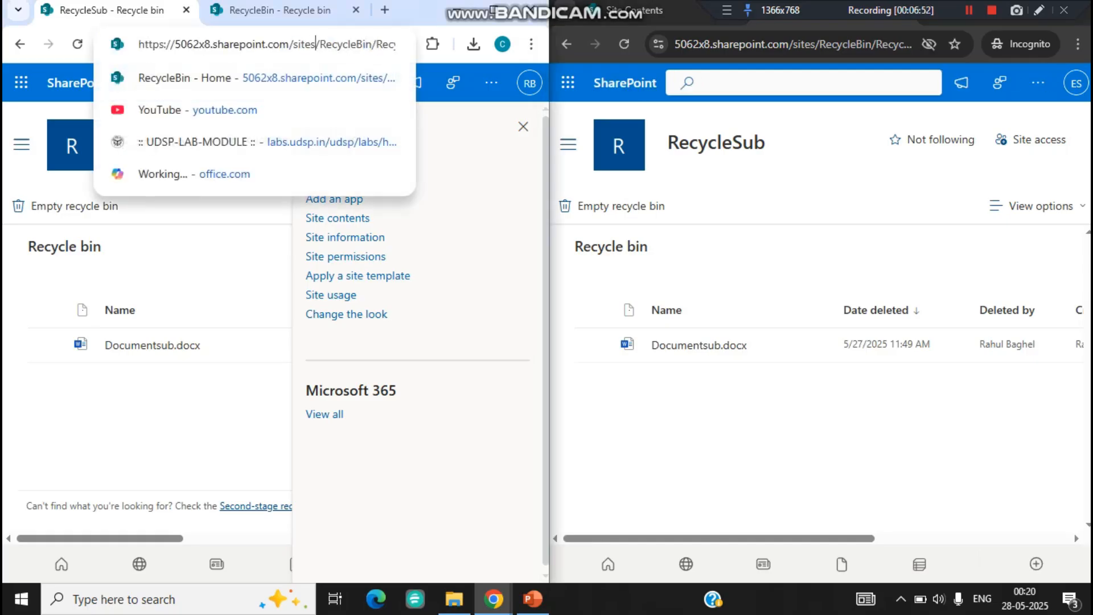
pyautogui.hotkey('shift', 'Right')
pyautogui.hotkey('shift', 'Right')
pyautogui.hotkey('shift', 'Right')
pyautogui.hotkey('shift', 'Right')
pyautogui.hotkey('shift', 'Right')
pyautogui.hotkey('shift', 'Right')
pyautogui.hotkey('shift', 'Right')
pyautogui.hotkey('shift', 'Right')
pyautogui.hotkey('shift', 'Right')
pyautogui.hotkey('shift', 'Right')
pyautogui.hotkey('shift', 'Right')
pyautogui.hotkey('shift', 'Right')
pyautogui.hotkey('shift', 'Right')
pyautogui.hotkey('shift', 'Right')
pyautogui.hotkey('shift', 'Right')
pyautogui.hotkey('shift', 'Right')
pyautogui.hotkey('shift', 'Right')
pyautogui.hotkey('shift', 'Right')
pyautogui.hotkey('shift', 'Right')
pyautogui.hotkey('shift', 'Right')
pyautogui.press('End')
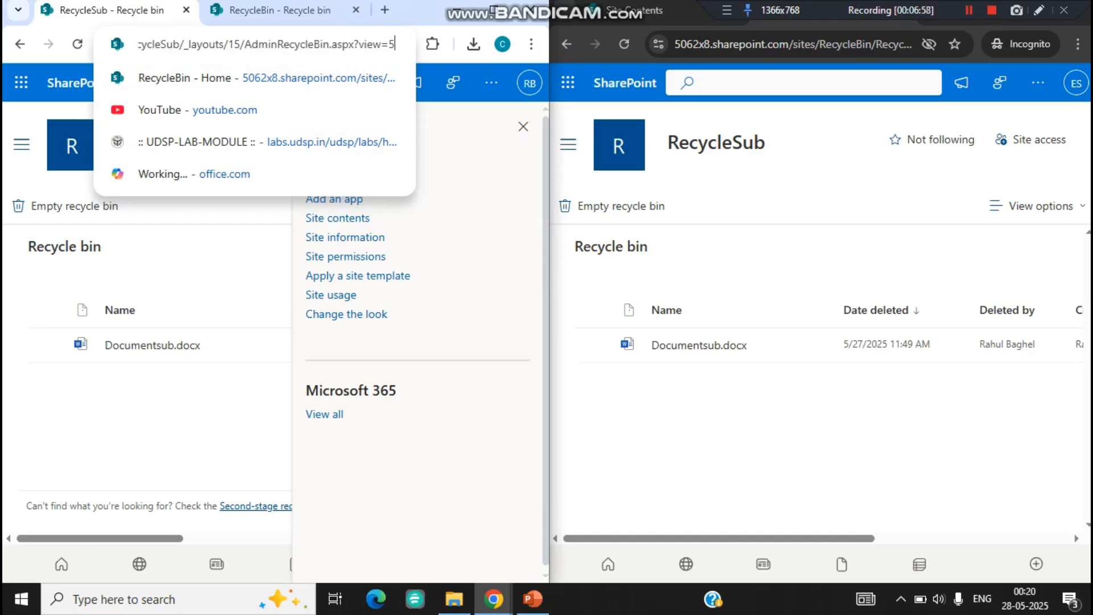
pyautogui.press('BackSpace')
pyautogui.press('BackSpace')
pyautogui.press('BackSpace')
pyautogui.press('BackSpace')
pyautogui.press('BackSpace')
pyautogui.press('BackSpace')
pyautogui.press('BackSpace')
pyautogui.press('BackSpace')
pyautogui.press('BackSpace')
pyautogui.press('BackSpace')
pyautogui.press('BackSpace')
pyautogui.press('BackSpace')
pyautogui.press('BackSpace')
pyautogui.press('BackSpace')
pyautogui.press('BackSpace')
pyautogui.press('BackSpace')
pyautogui.press('BackSpace')
pyautogui.press('BackSpace')
pyautogui.press('BackSpace')
pyautogui.press('BackSpace')
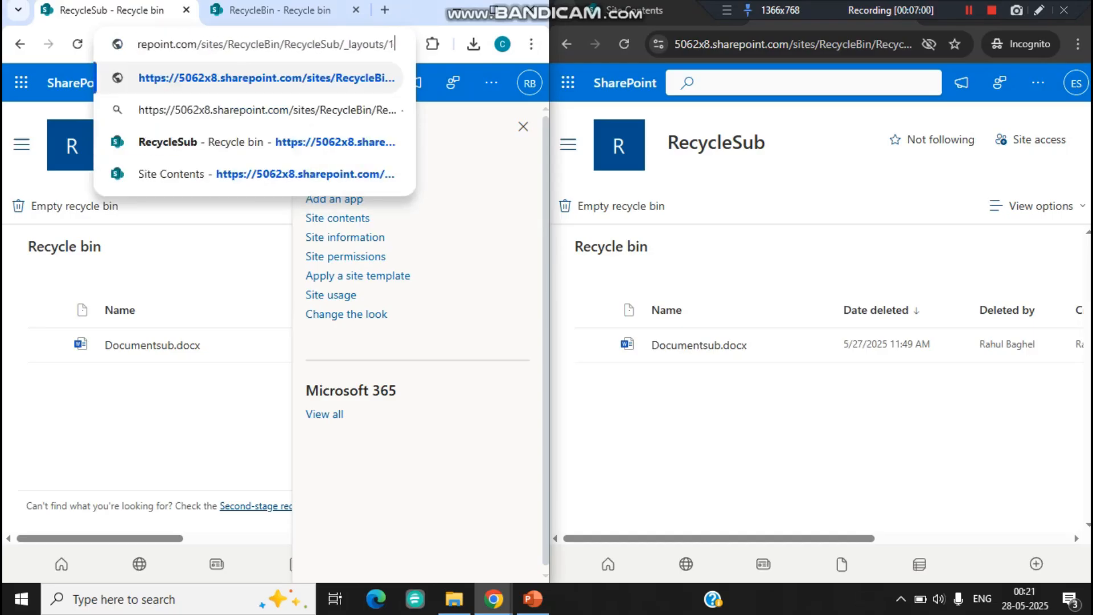
pyautogui.press('BackSpace')
pyautogui.press('BackSpace')
pyautogui.press('BackSpace')
pyautogui.press('BackSpace')
pyautogui.press('BackSpace')
pyautogui.press('BackSpace')
pyautogui.press('BackSpace')
pyautogui.press('BackSpace')
pyautogui.press('BackSpace')
pyautogui.press('BackSpace')
pyautogui.press('BackSpace')
pyautogui.press('BackSpace')
pyautogui.press('BackSpace')
pyautogui.press('BackSpace')
pyautogui.press('BackSpace')
pyautogui.press('BackSpace')
pyautogui.press('BackSpace')
pyautogui.press('BackSpace')
pyautogui.press('BackSpace')
pyautogui.press('BackSpace')
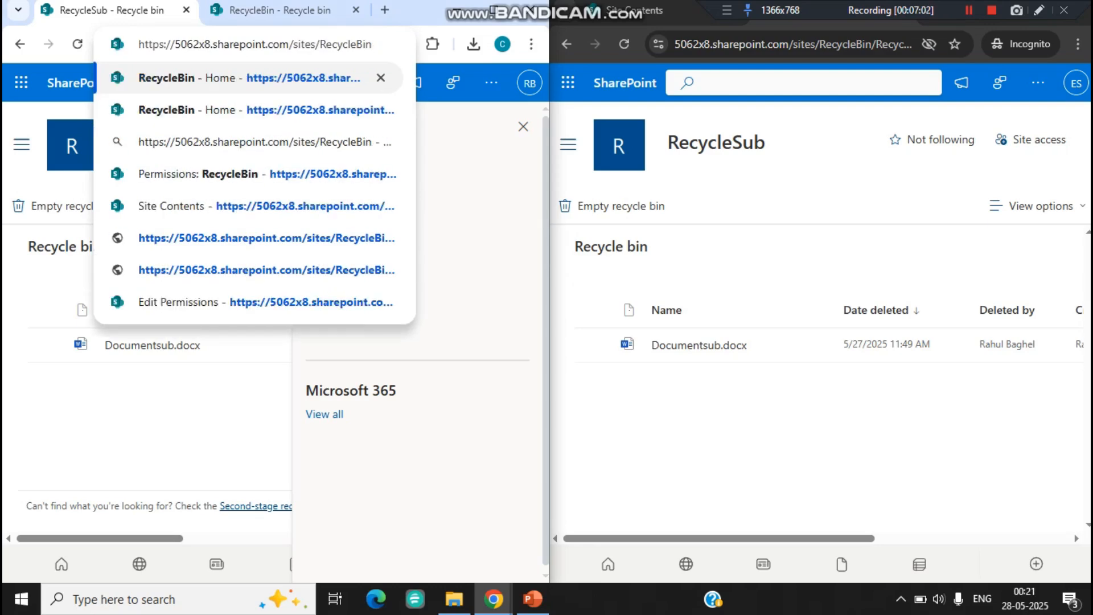
pyautogui.press('Return')
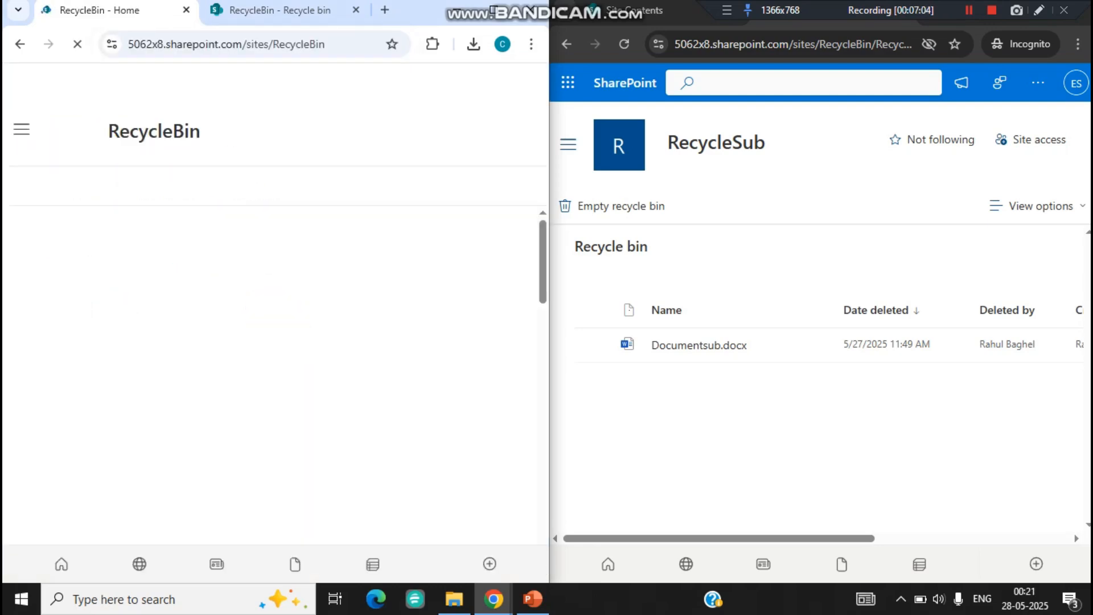
pyautogui.click(22, 130)
pyautogui.click(57, 343)
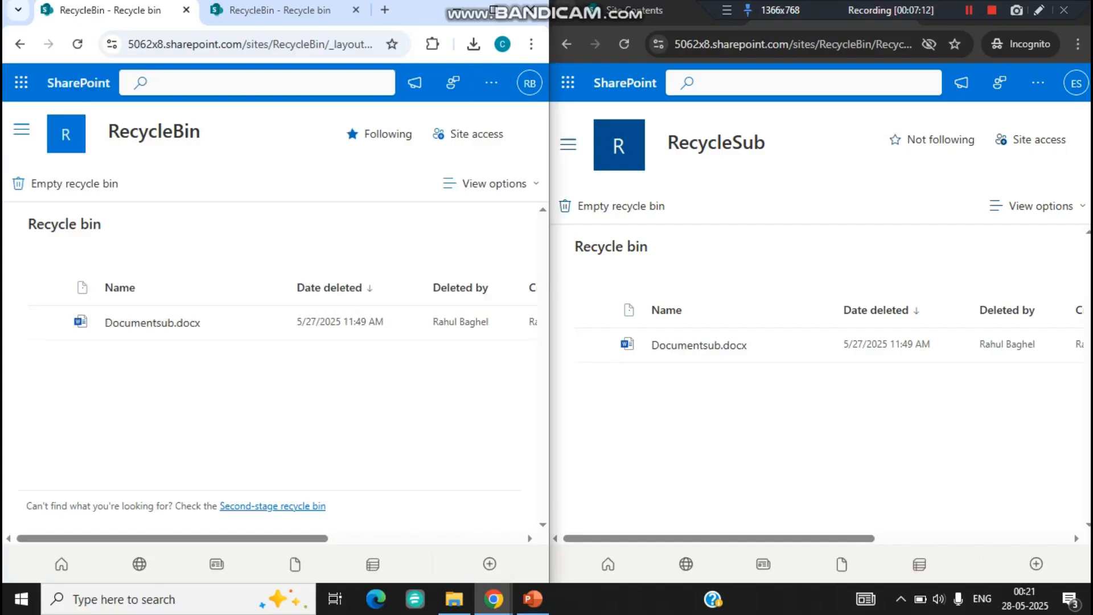
# Step: Check the account signed in to the administrator's session and examine the RecycleBin part of the page address
pyautogui.click(530, 83)
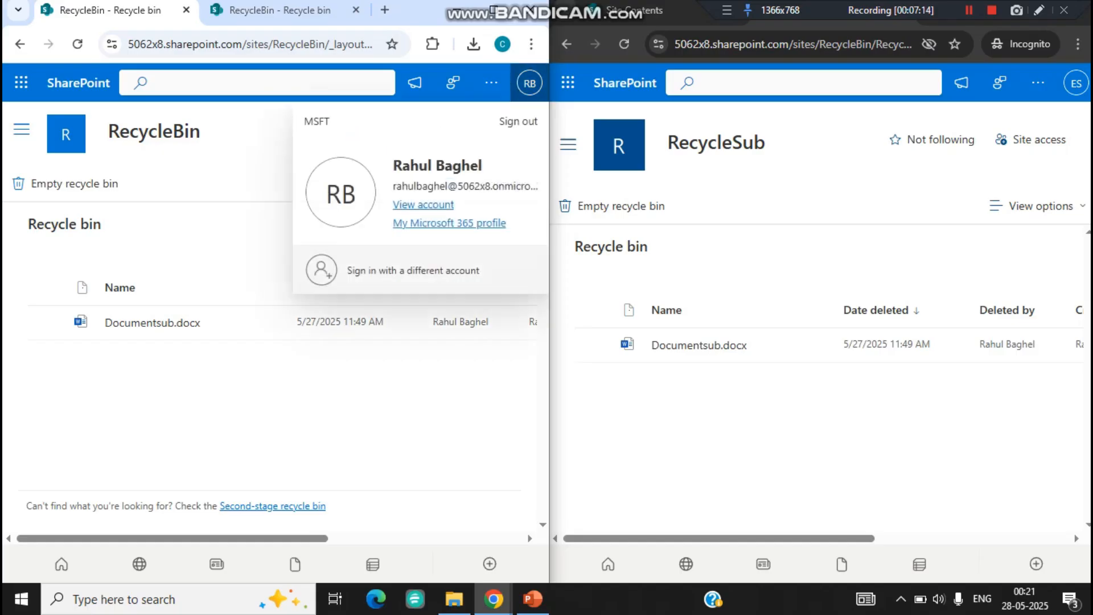
pyautogui.click(250, 45)
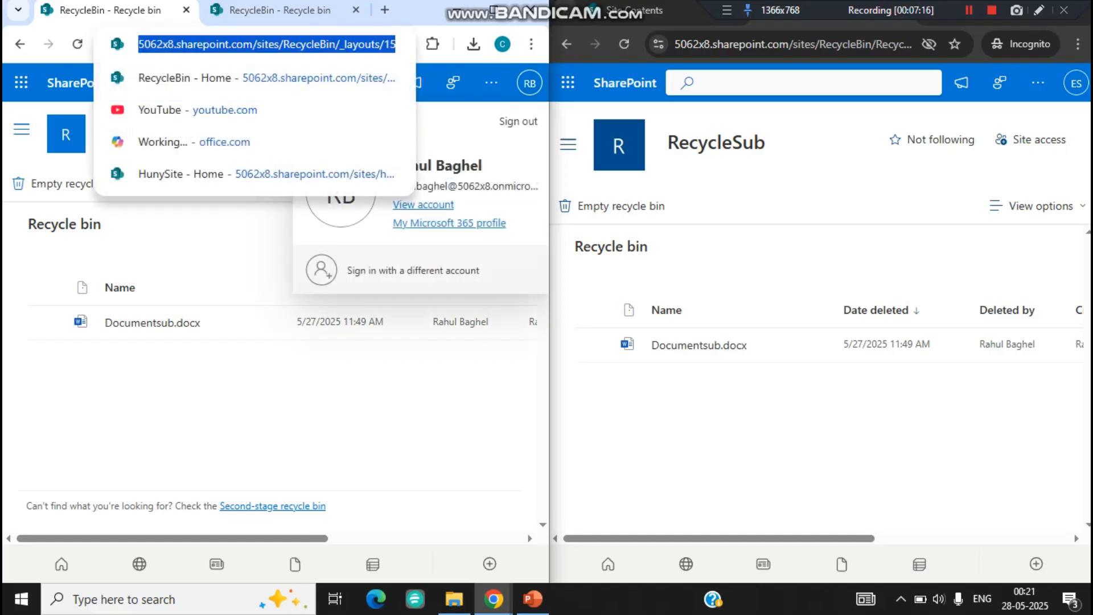
pyautogui.click(328, 45)
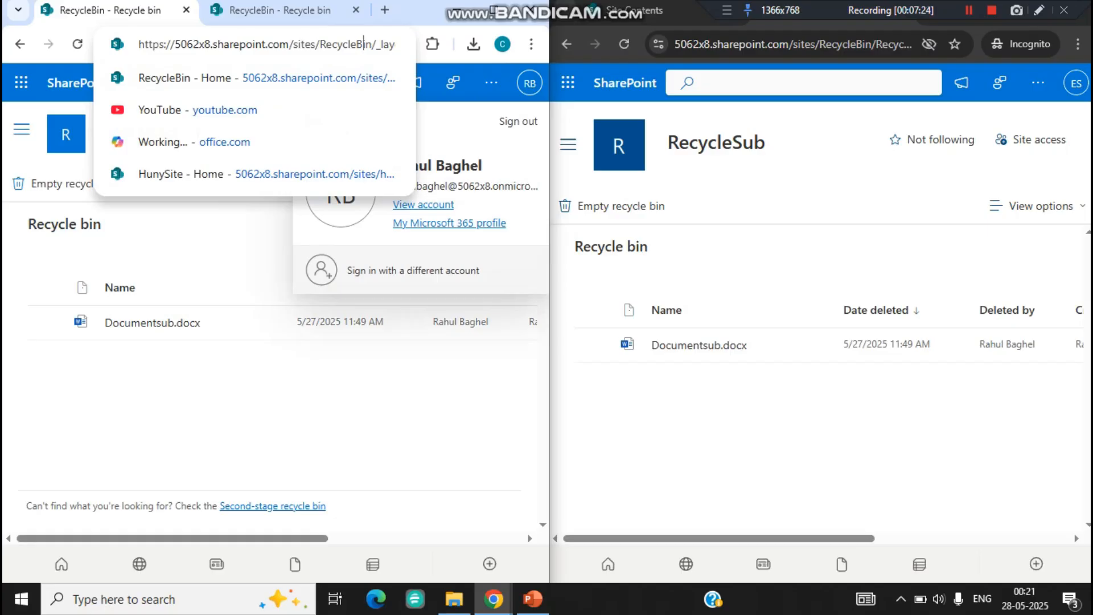
pyautogui.hotkey('shift', 'Right')
pyautogui.hotkey('shift', 'Right')
pyautogui.hotkey('shift', 'Right')
pyautogui.hotkey('shift', 'Right')
pyautogui.hotkey('shift', 'Right')
pyautogui.hotkey('shift', 'Right')
pyautogui.hotkey('shift', 'Right')
pyautogui.hotkey('shift', 'Right')
pyautogui.hotkey('shift', 'Right')
pyautogui.hotkey('shift', 'Right')
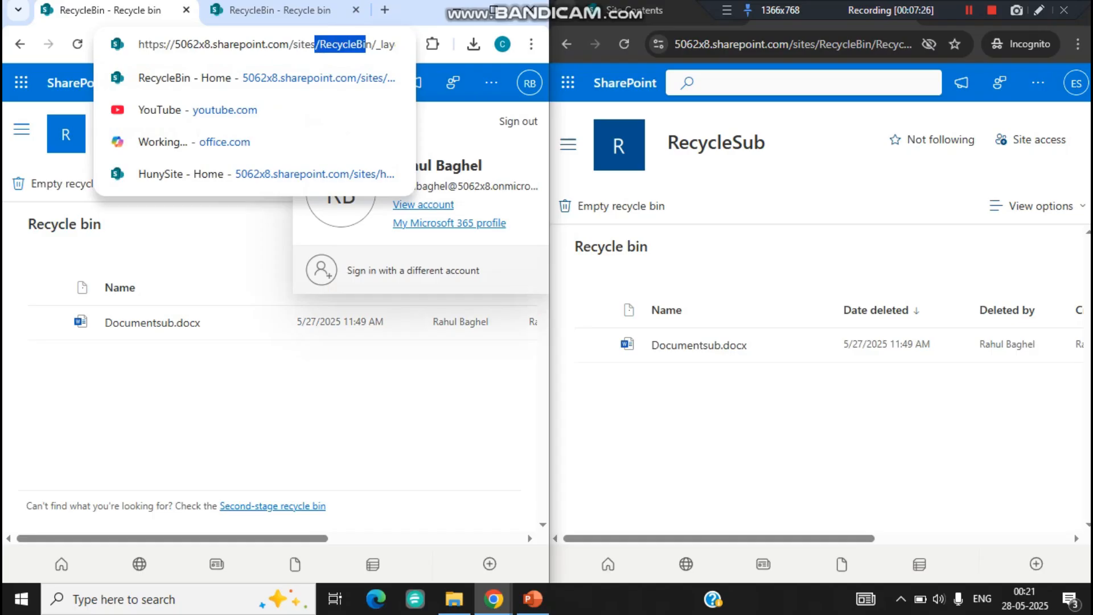
pyautogui.click(228, 393)
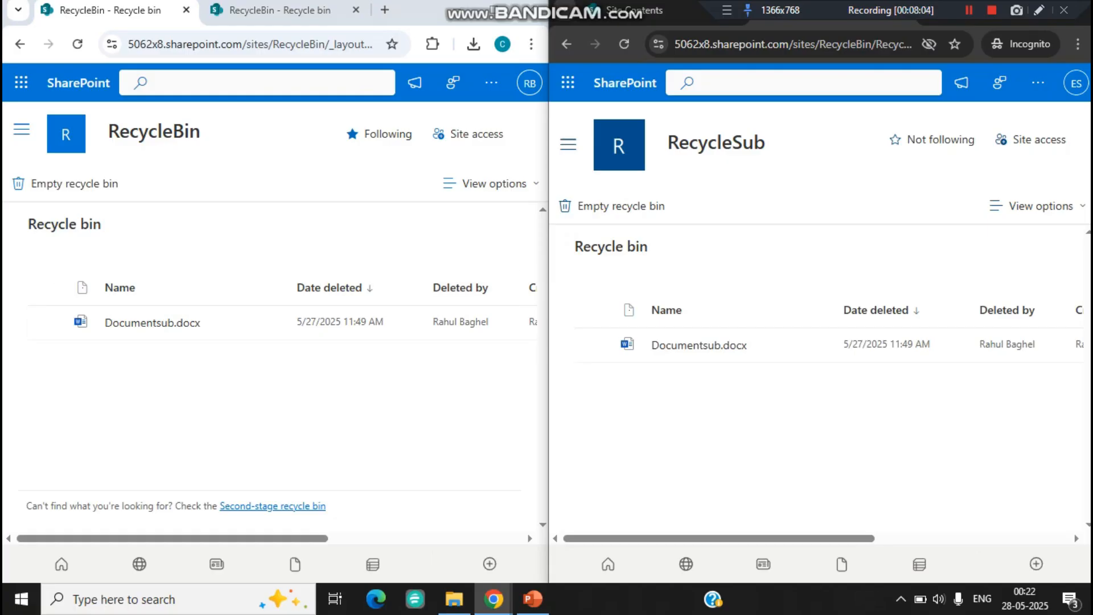
# Step: Delete the RecycleLib document library from the RecycleBin site's contents in the administrator's session
pyautogui.click(21, 129)
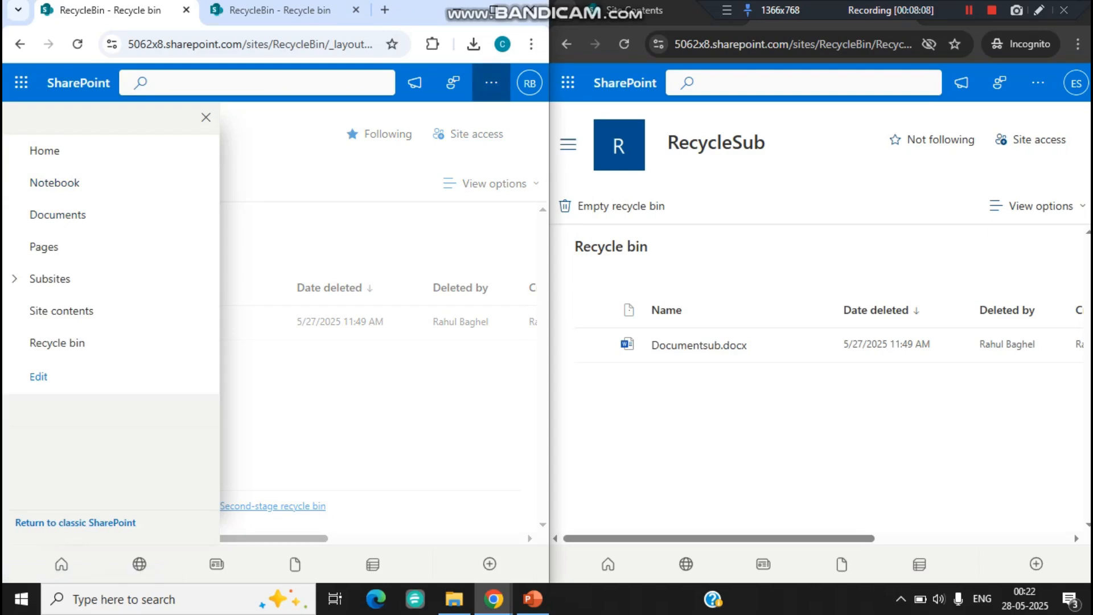
pyautogui.click(491, 83)
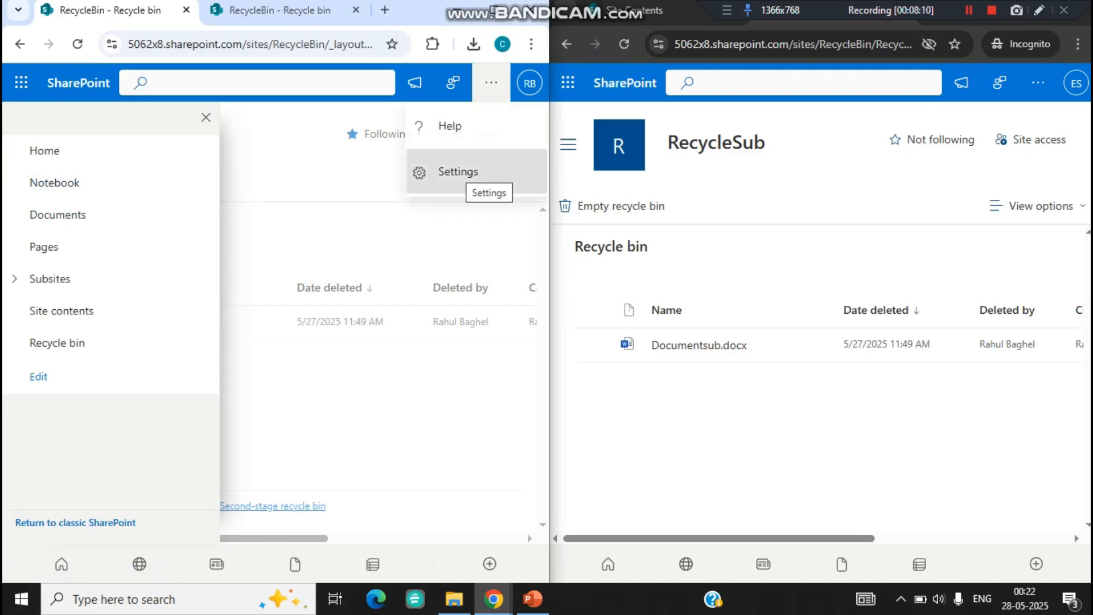
pyautogui.click(63, 311)
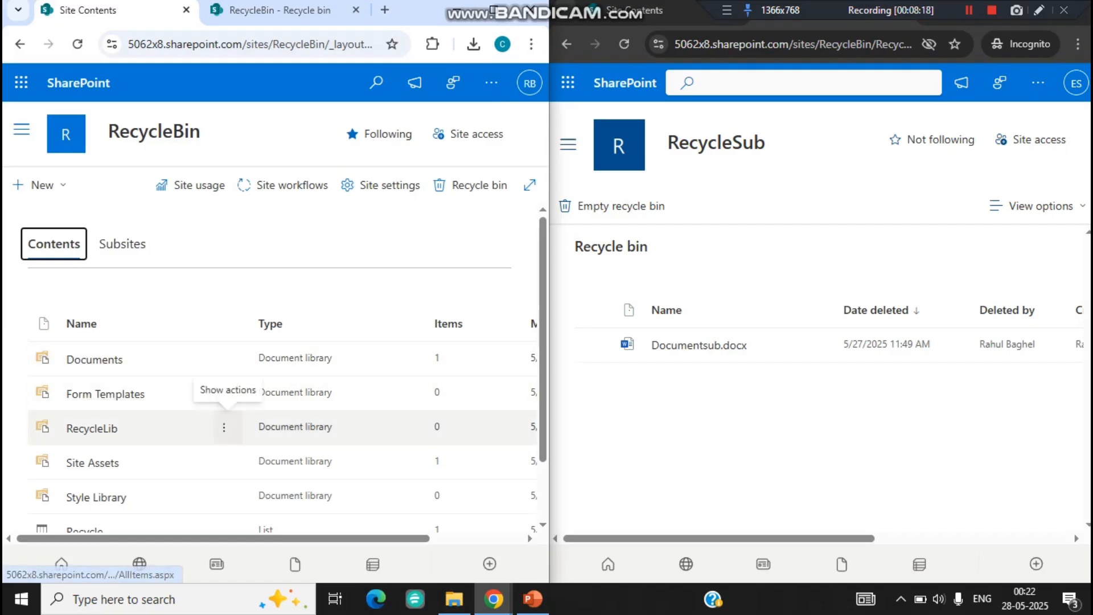
pyautogui.click(224, 427)
pyautogui.click(236, 459)
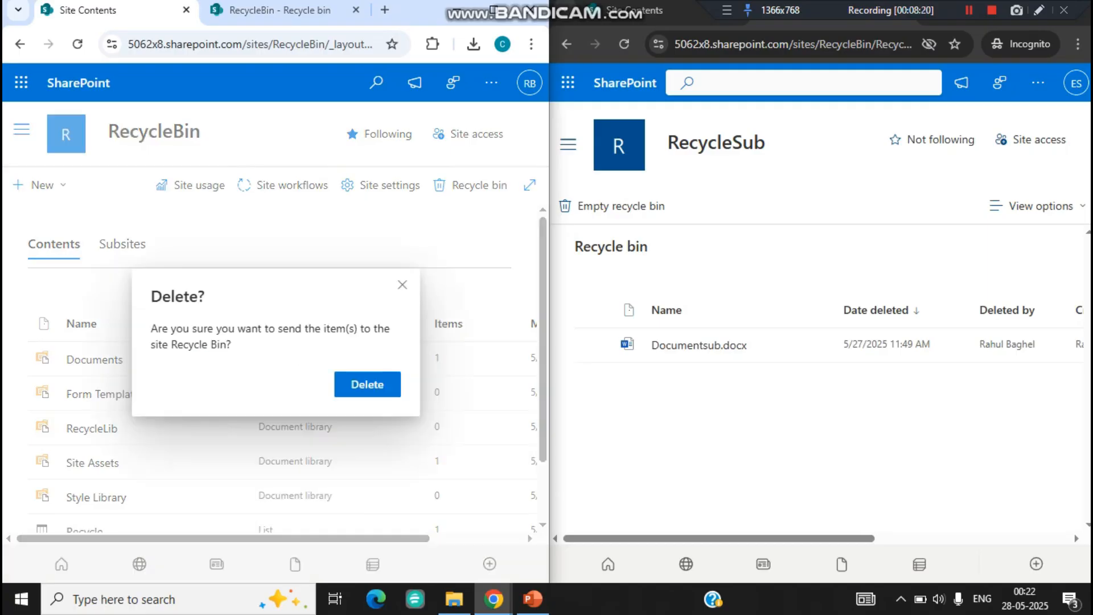
pyautogui.click(367, 384)
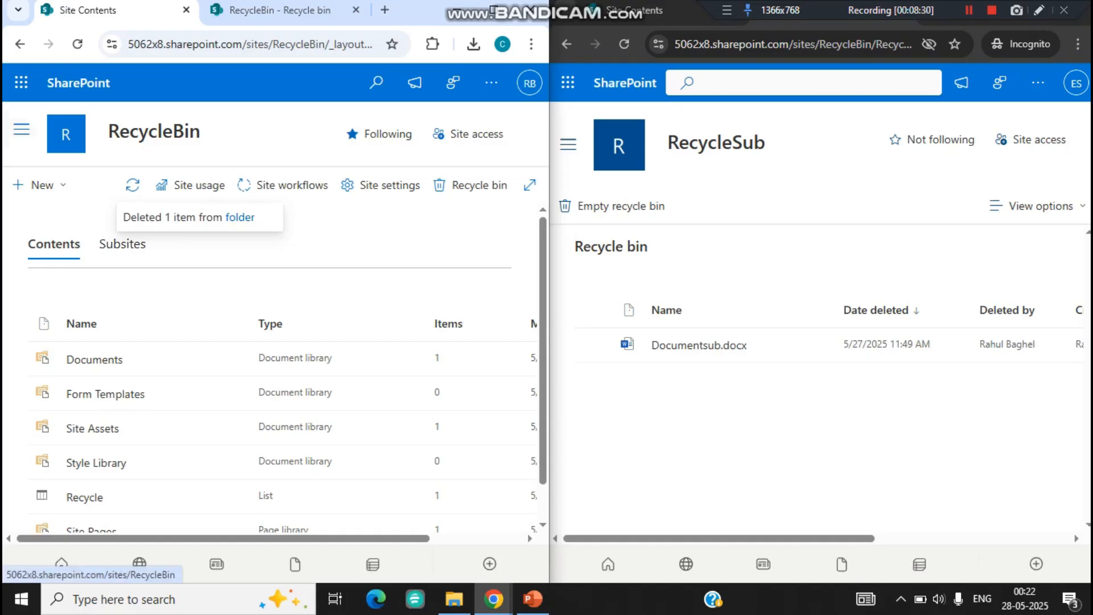
# Step: Open the RecycleBin site's recycle bin as administrator and reload the incognito user's RecycleSub recycle bin to look for the deleted library
pyautogui.click(22, 129)
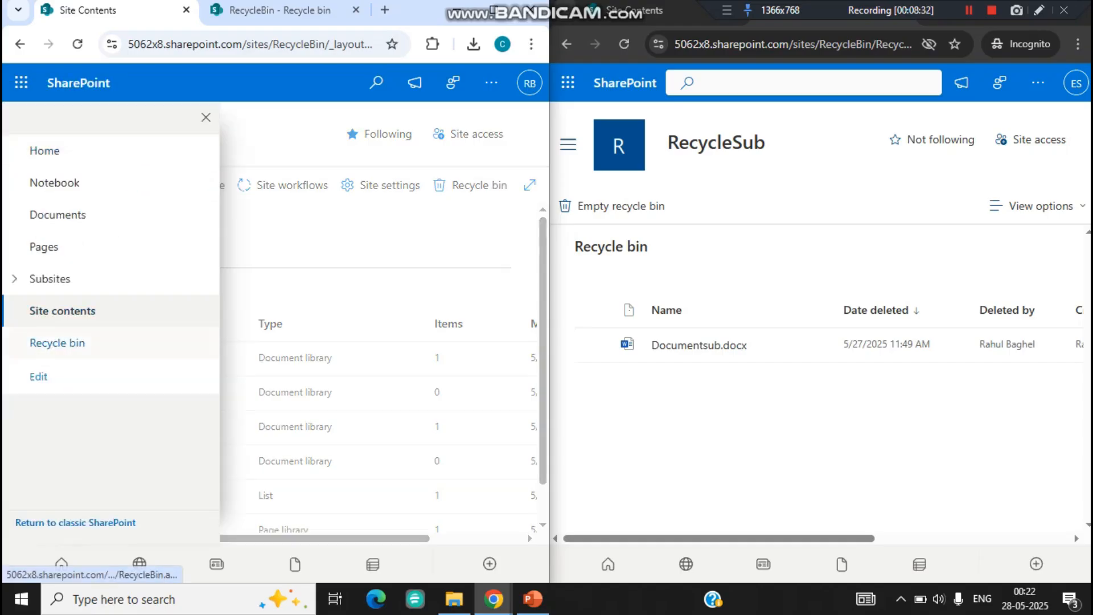
pyautogui.click(57, 342)
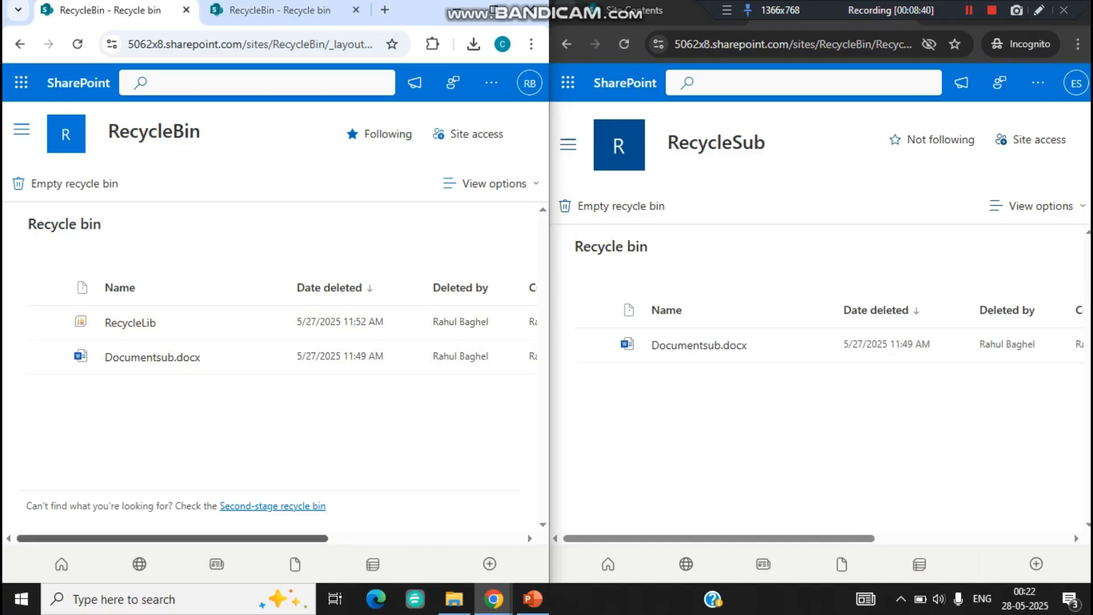
pyautogui.click(625, 45)
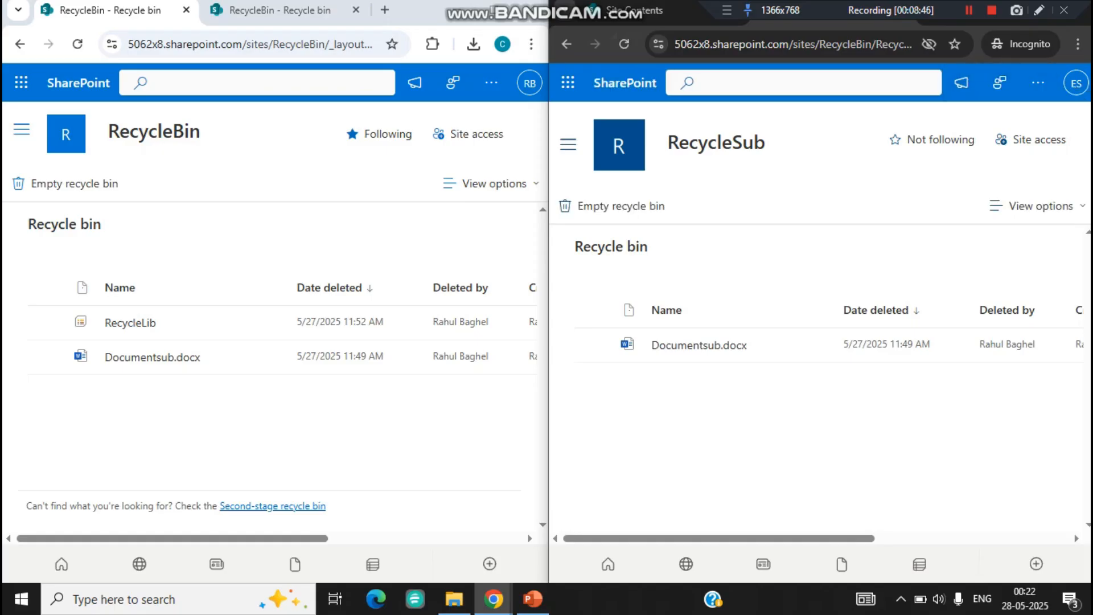
# Step: Reload the incognito user's RecycleSub recycle bin and open the RecycleBin site's advanced permissions settings in the administrator's session
pyautogui.click(625, 44)
pyautogui.click(490, 82)
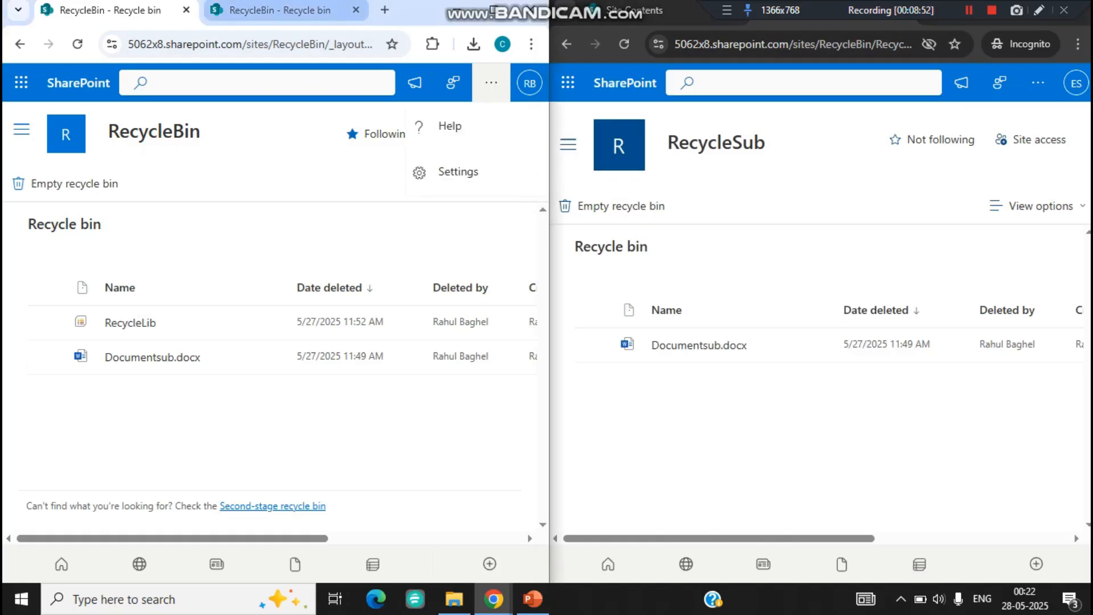
pyautogui.hotkey('ctrl', 'Tab')
pyautogui.click(459, 172)
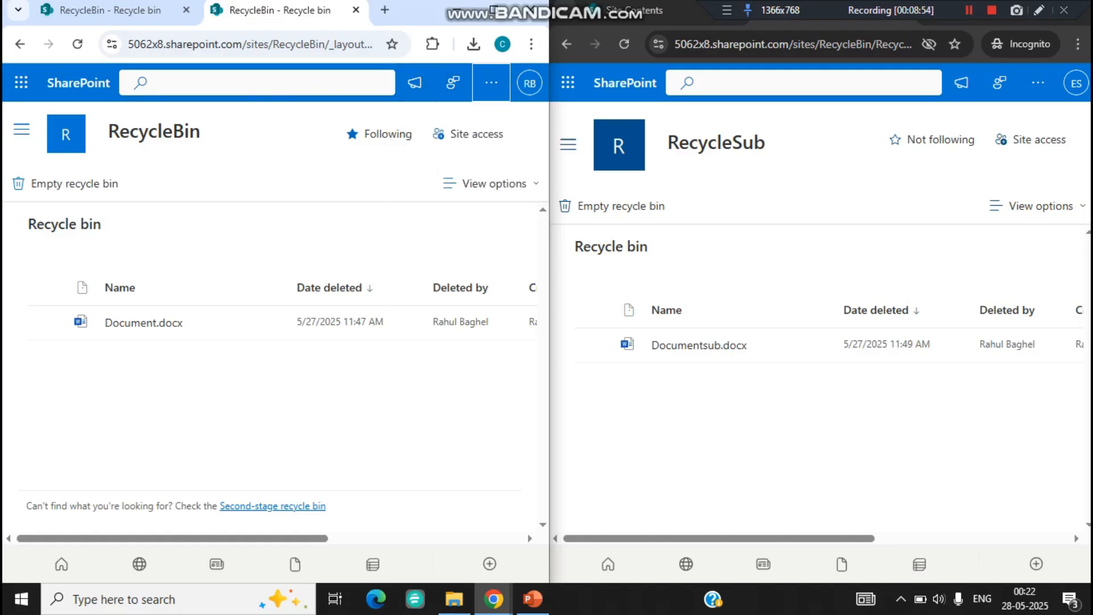
pyautogui.click(491, 83)
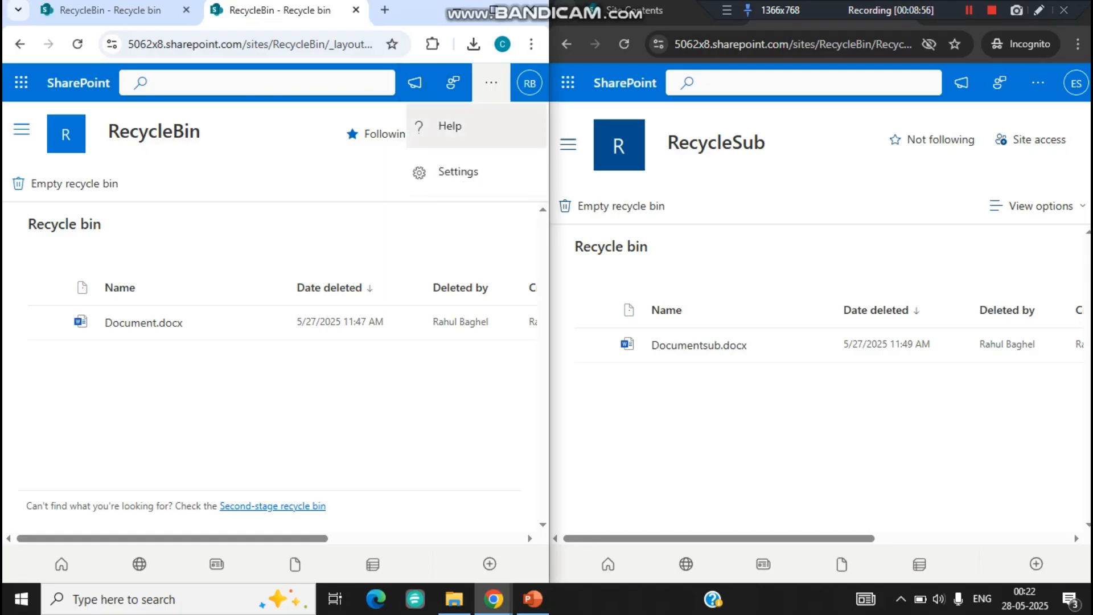
pyautogui.click(458, 169)
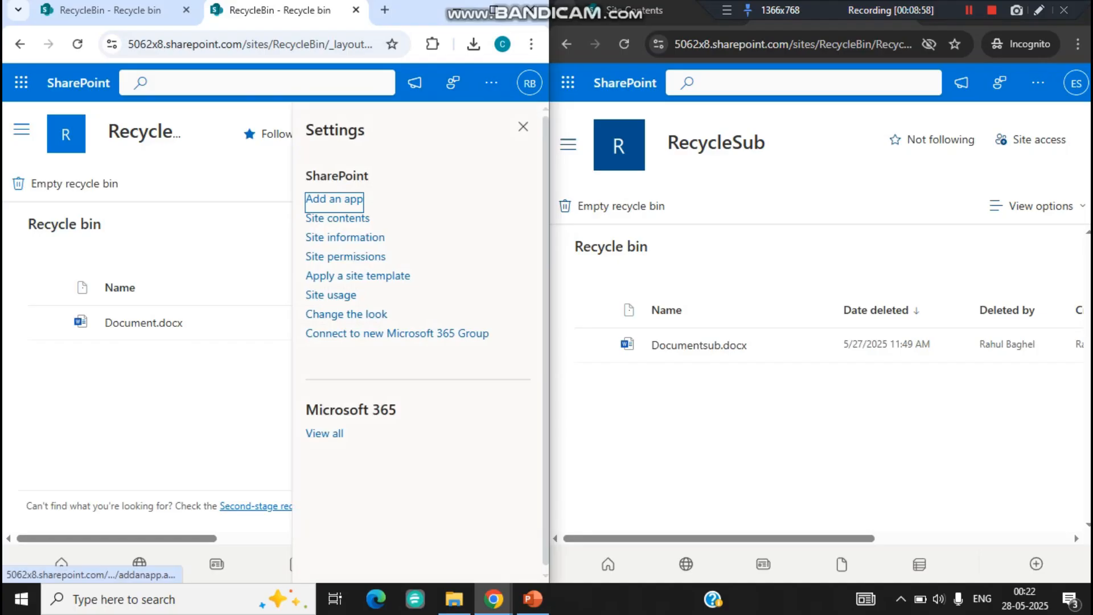
pyautogui.click(345, 258)
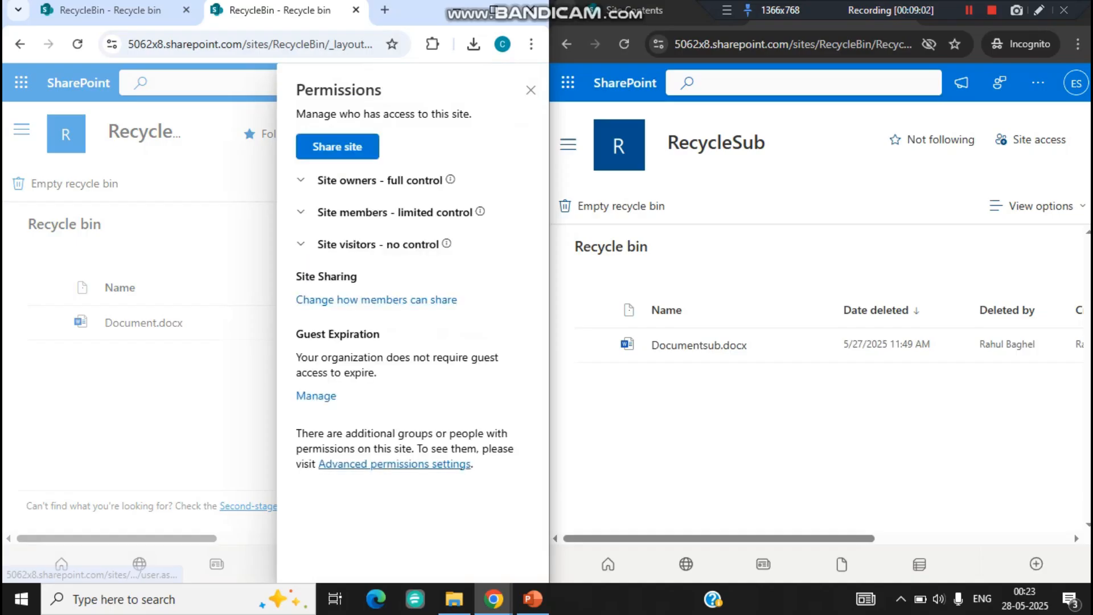
pyautogui.click(394, 463)
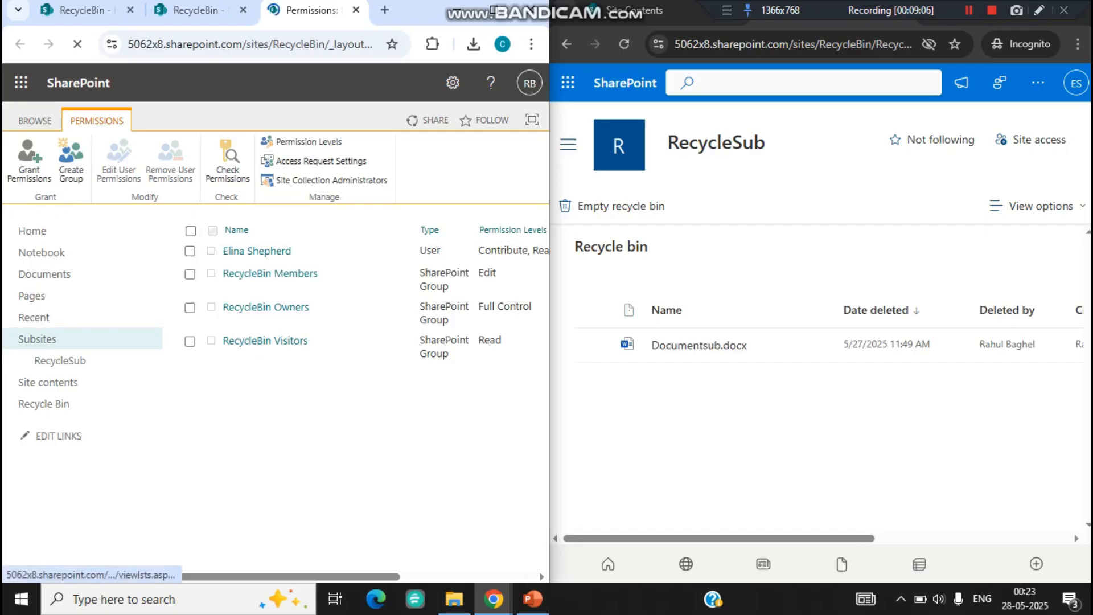
# Step: Add the Full Control permission level to the incognito user's entry in the RecycleBin site's permissions
pyautogui.click(190, 250)
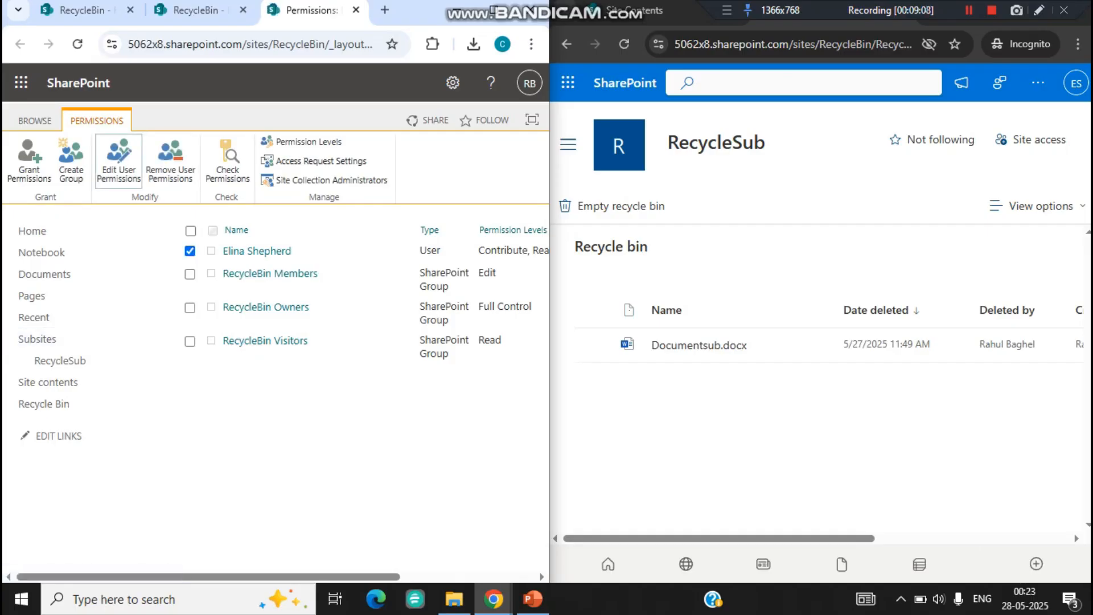
pyautogui.click(118, 163)
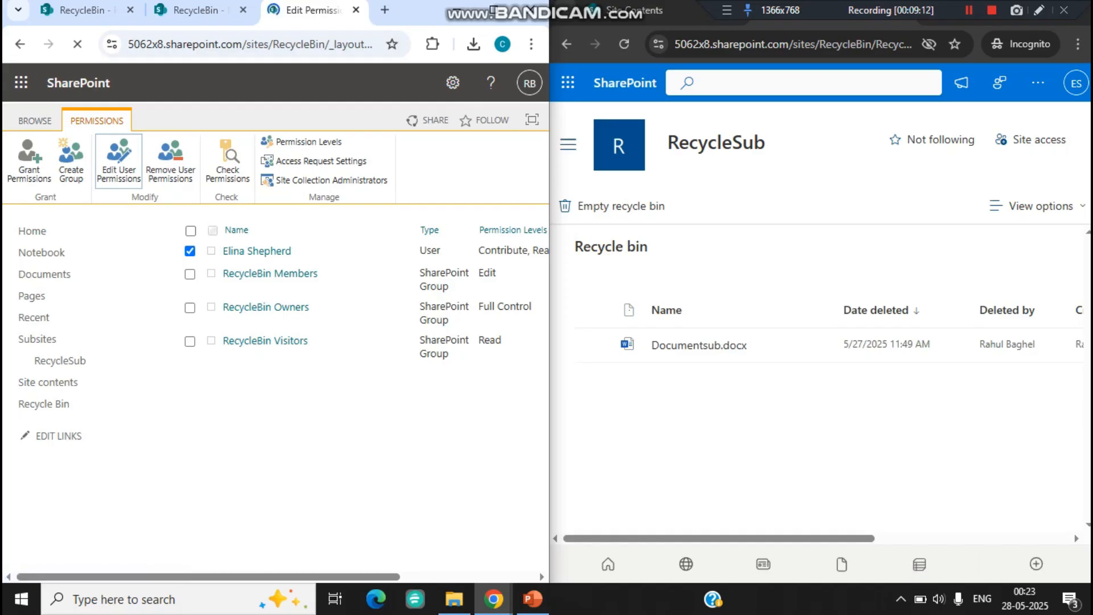
pyautogui.click(402, 330)
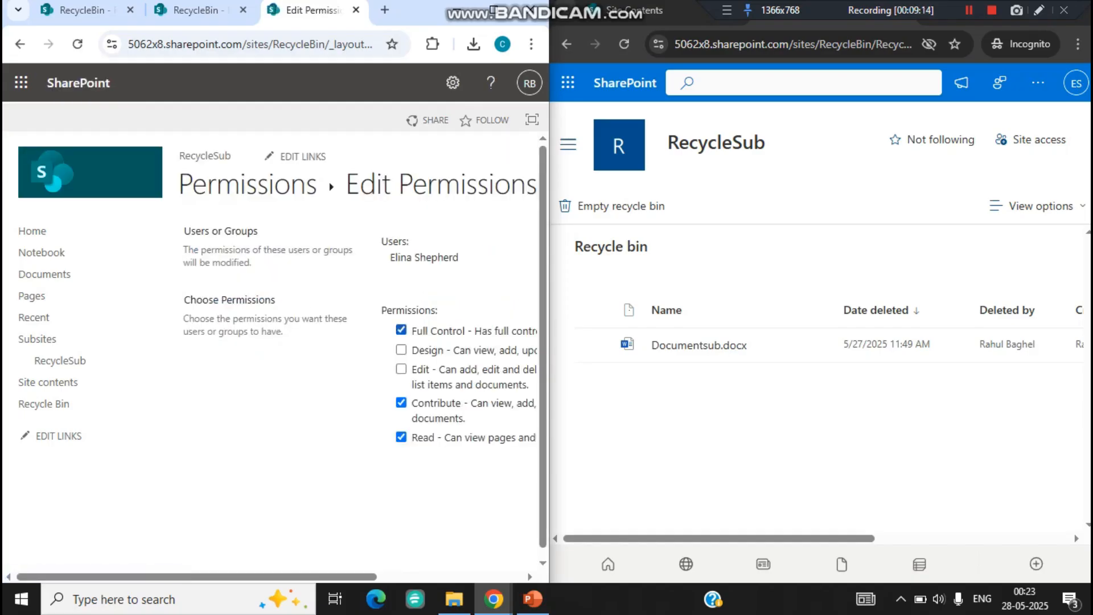
pyautogui.moveTo(330, 577); pyautogui.dragTo(489, 577)
pyautogui.click(435, 505)
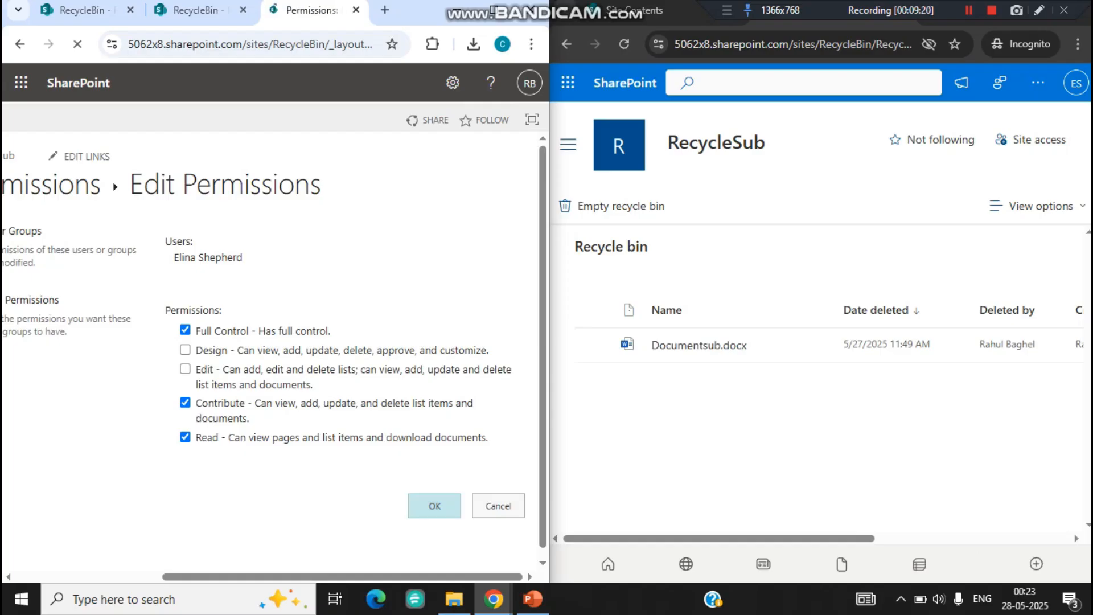
# Step: Restore the RecycleLib document library from the RecycleBin site's recycle bin in the administrator's session
pyautogui.click(716, 142)
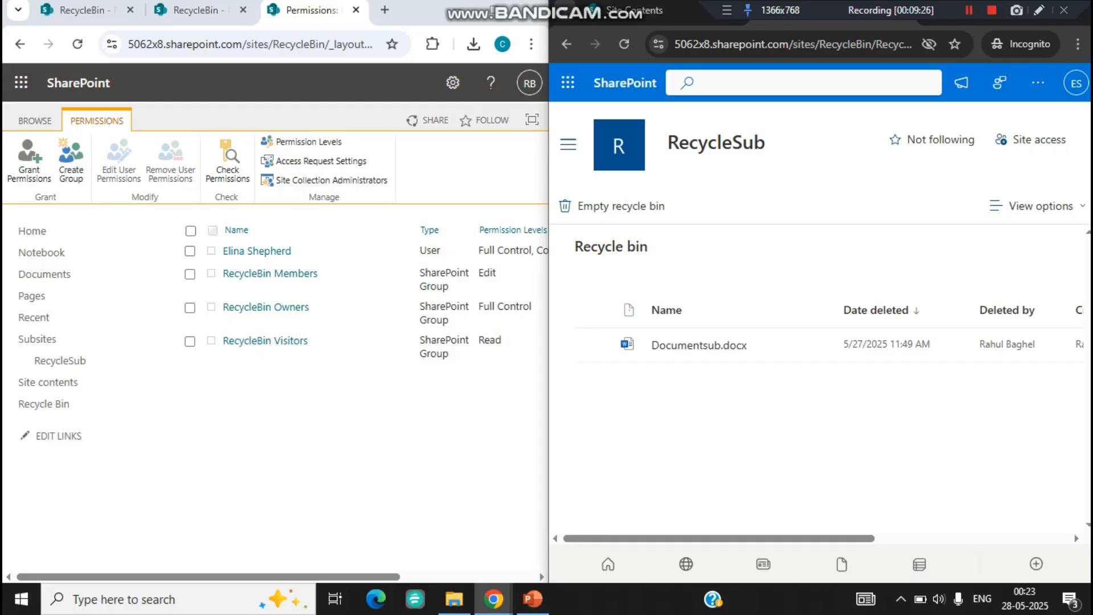
pyautogui.moveTo(719, 539); pyautogui.dragTo(762, 538)
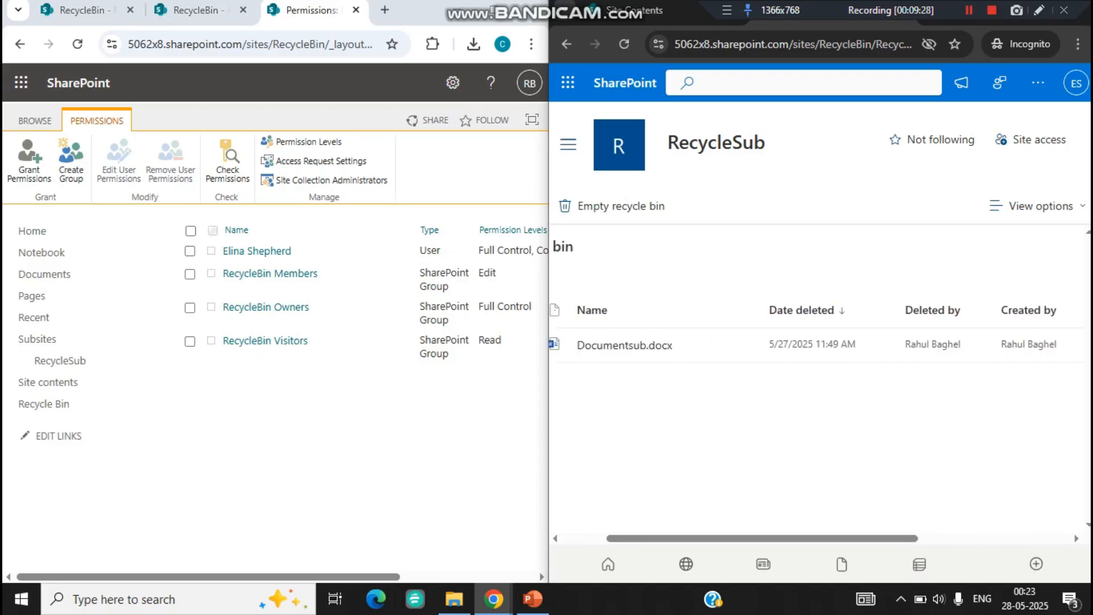
pyautogui.hotkey('alt', 'Tab')
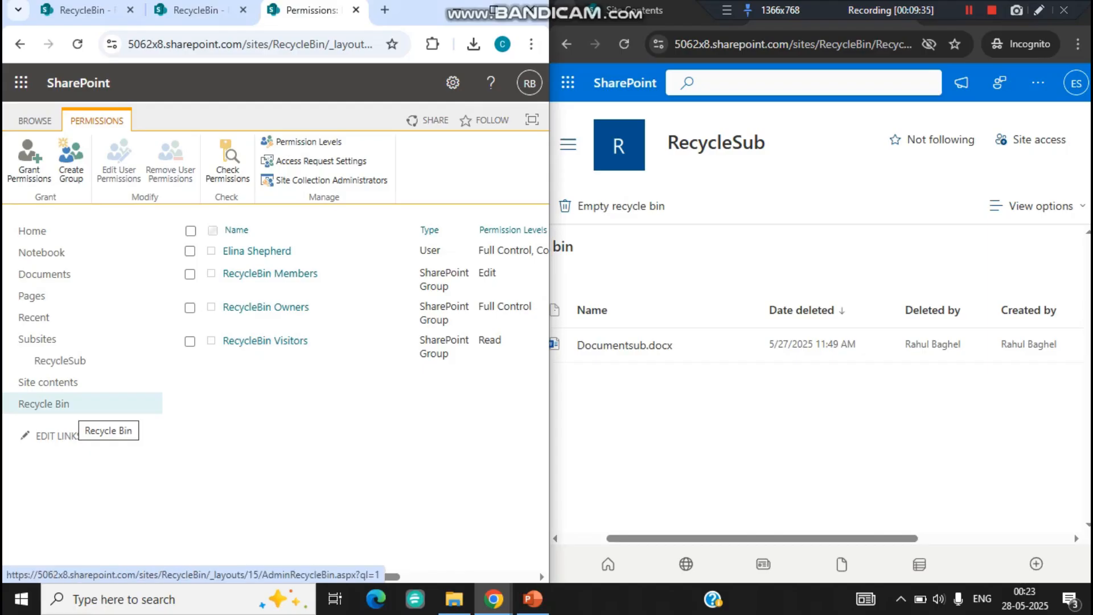
pyautogui.click(68, 404)
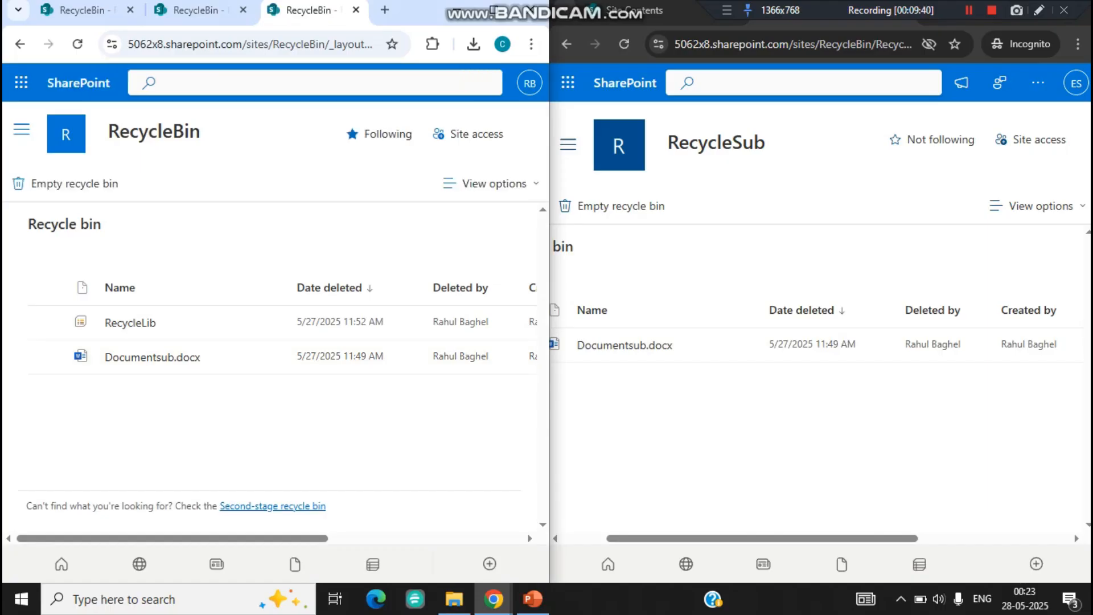
pyautogui.click(47, 323)
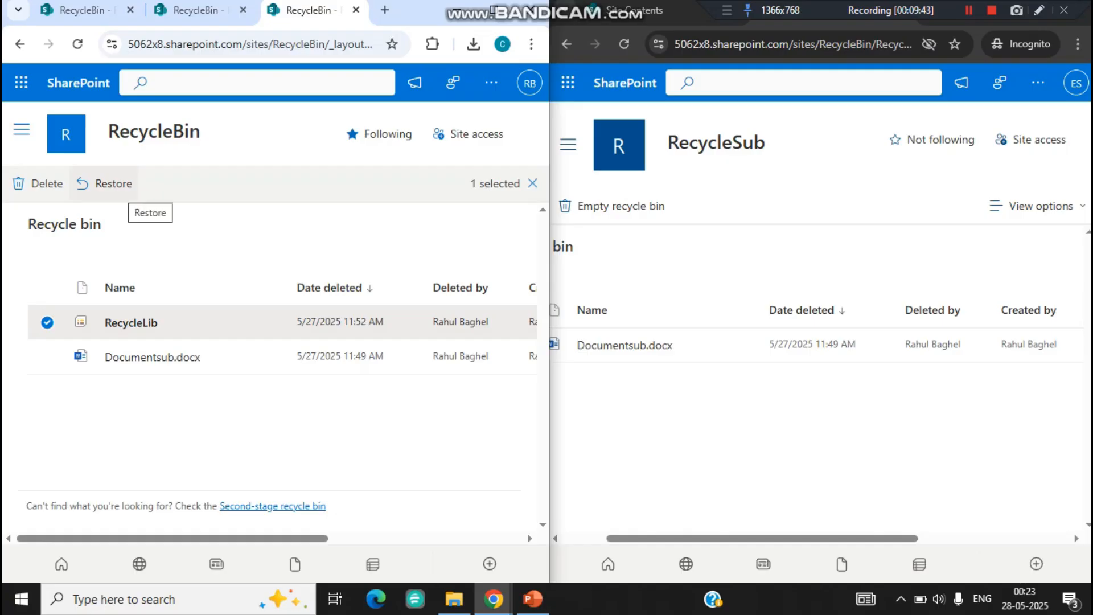
pyautogui.click(105, 183)
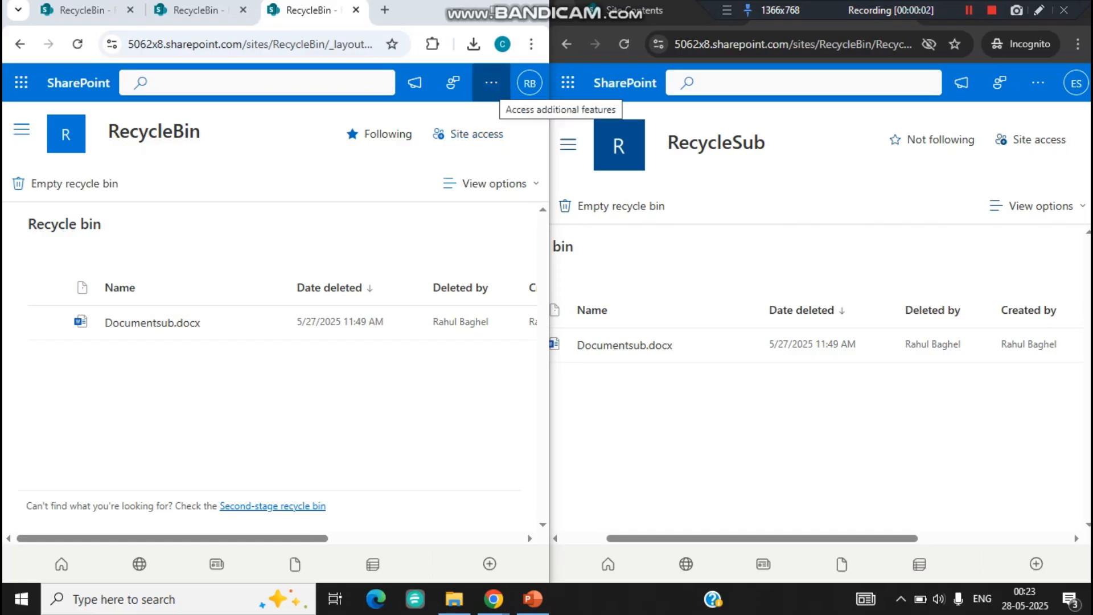
# Step: Check the RecycleBin site's contents for the RecycleLib library and reload the incognito user's RecycleSub recycle bin
pyautogui.click(21, 129)
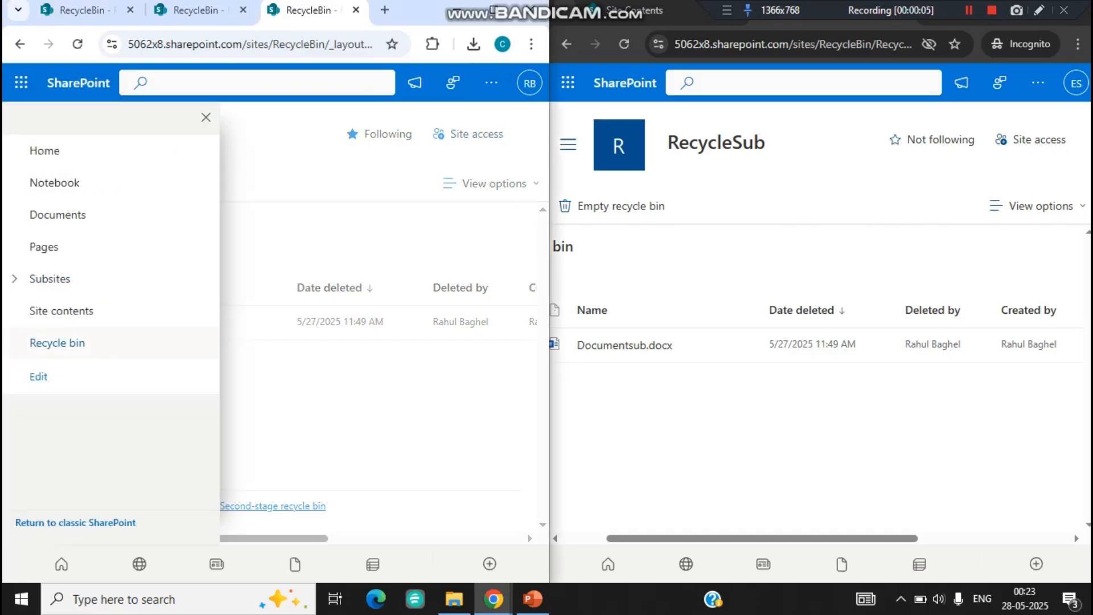
pyautogui.click(61, 311)
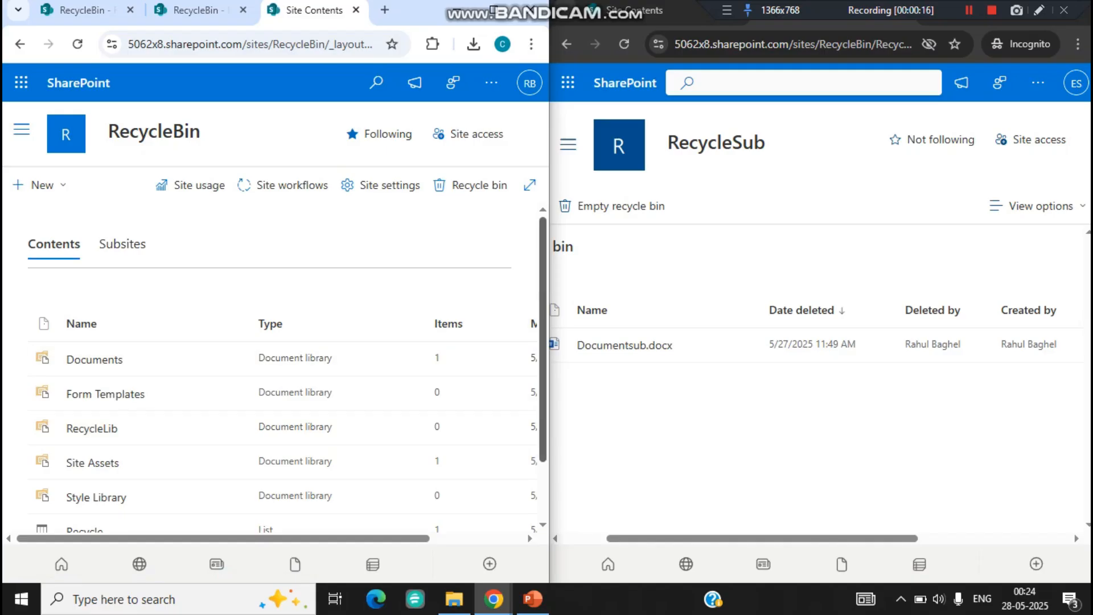
pyautogui.scroll(-1, 85, 427)
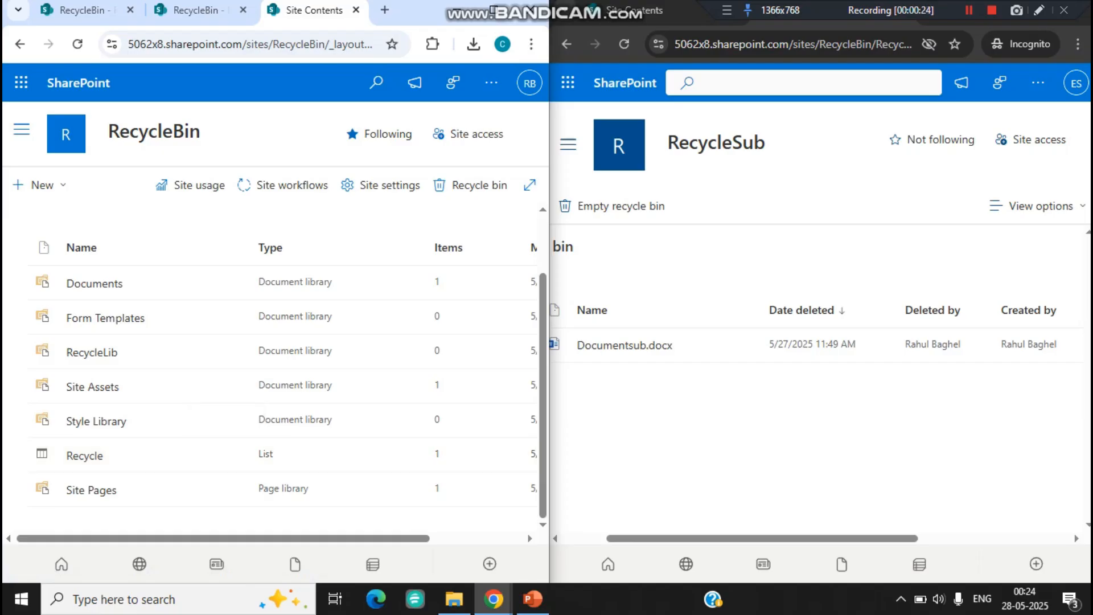
pyautogui.moveTo(638, 538); pyautogui.dragTo(627, 538)
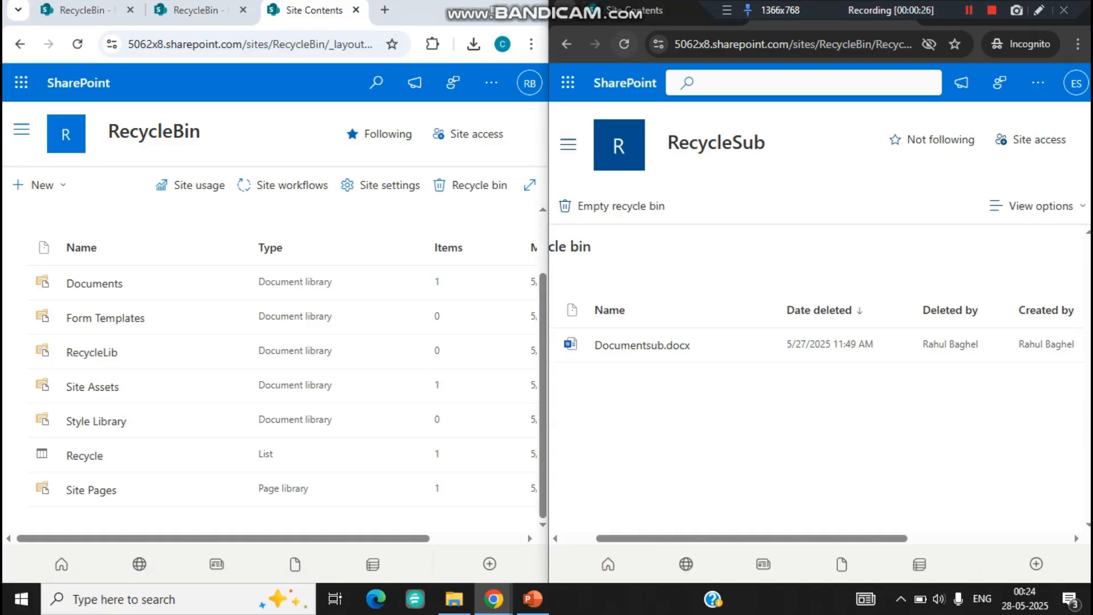
pyautogui.click(624, 44)
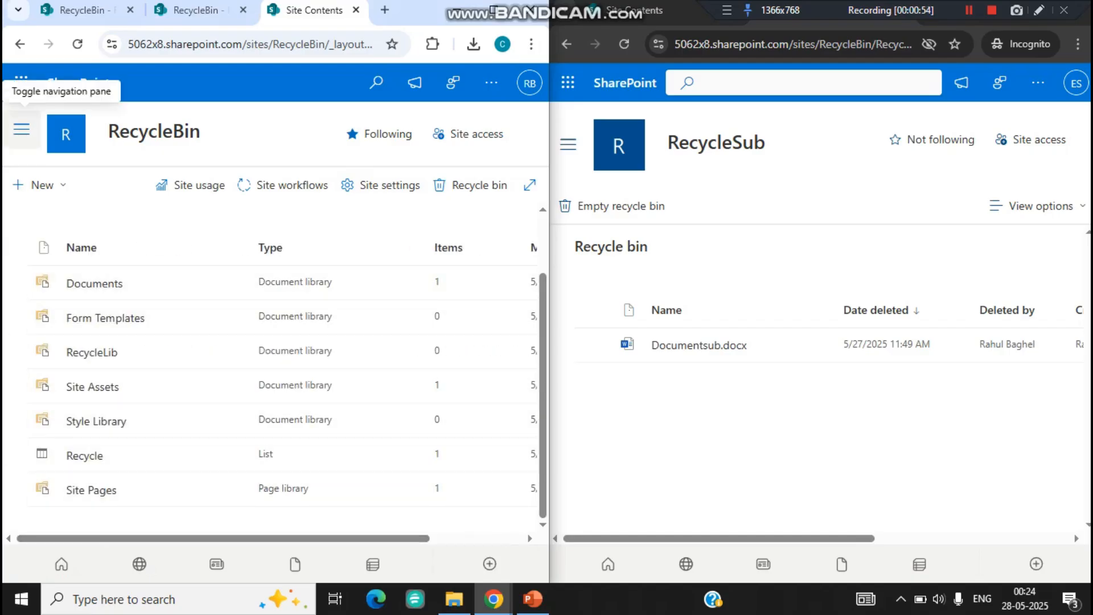
# Step: Open the RecycleBin site's recycle bin as administrator and examine the view parameter ending its page address
pyautogui.click(22, 129)
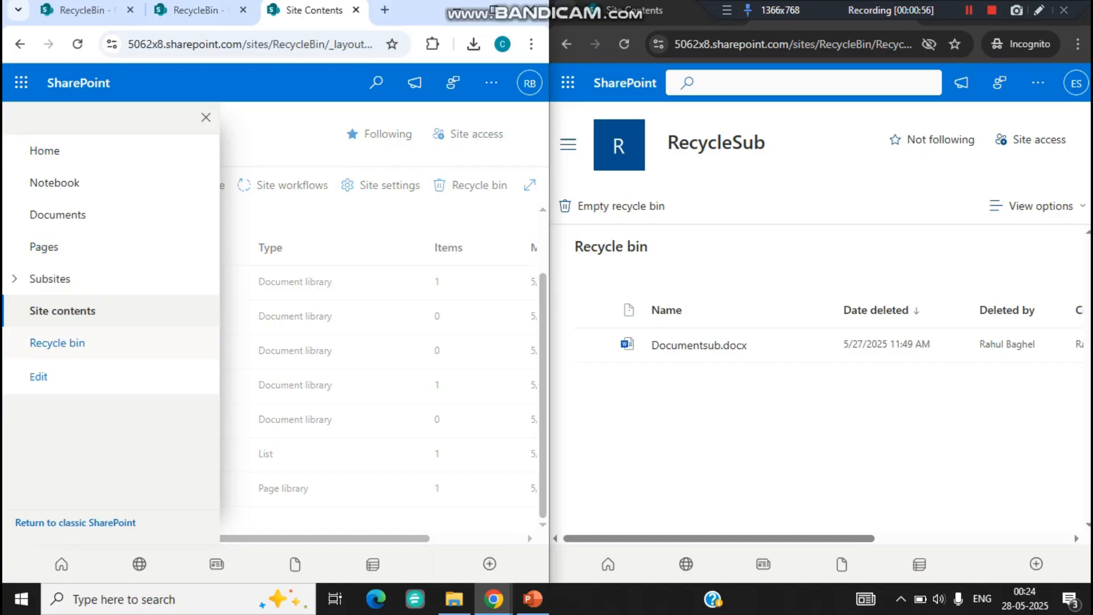
pyautogui.click(57, 343)
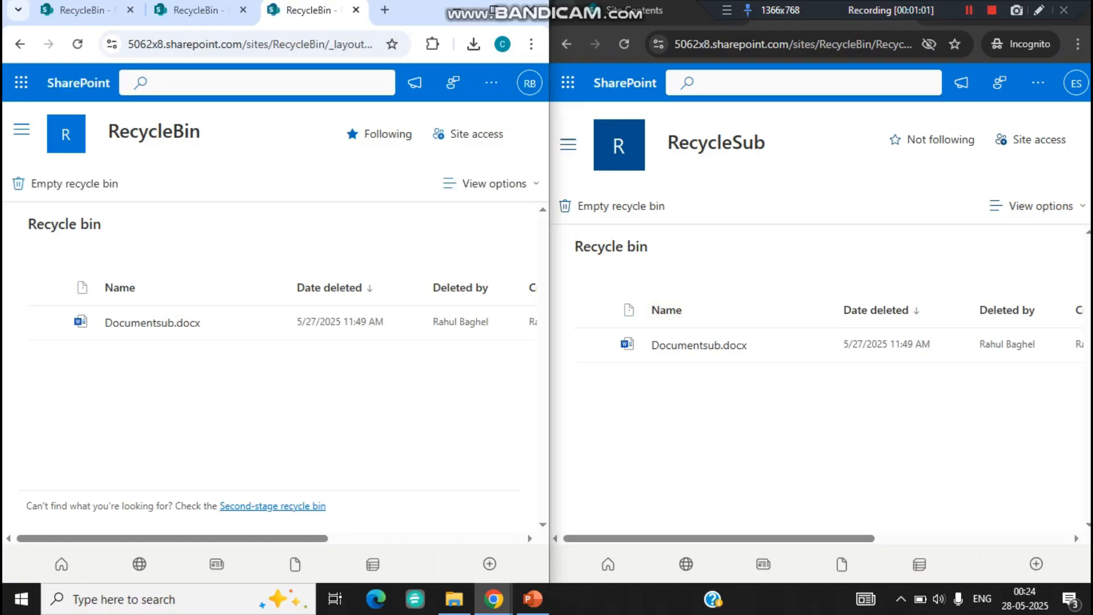
pyautogui.moveTo(719, 539)
pyautogui.mouseDown()
pyautogui.moveTo(918, 539)
pyautogui.moveTo(719, 539)
pyautogui.mouseUp()
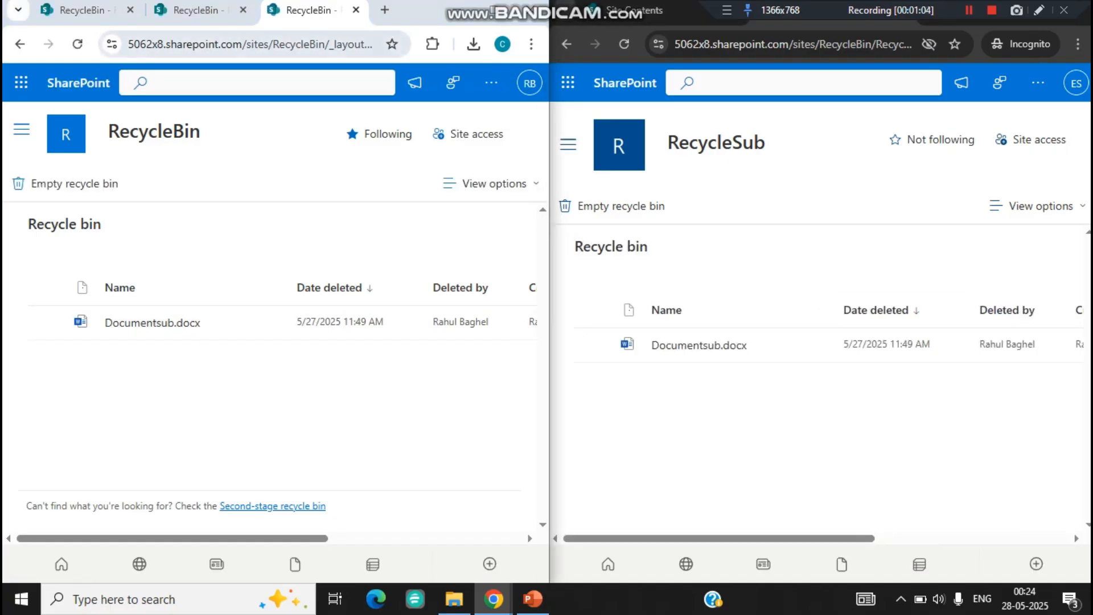
pyautogui.moveTo(364, 44); pyautogui.dragTo(372, 44)
pyautogui.press('Right')
pyautogui.press('Right')
pyautogui.press('Right')
pyautogui.press('Right')
pyautogui.press('Right')
pyautogui.press('Right')
pyautogui.press('Right')
pyautogui.press('Right')
pyautogui.press('Right')
pyautogui.press('Right')
pyautogui.press('Right')
pyautogui.press('Right')
pyautogui.press('Right')
pyautogui.press('Right')
pyautogui.press('Right')
pyautogui.press('Right')
pyautogui.press('Right')
pyautogui.press('Right')
pyautogui.press('Right')
pyautogui.press('Right')
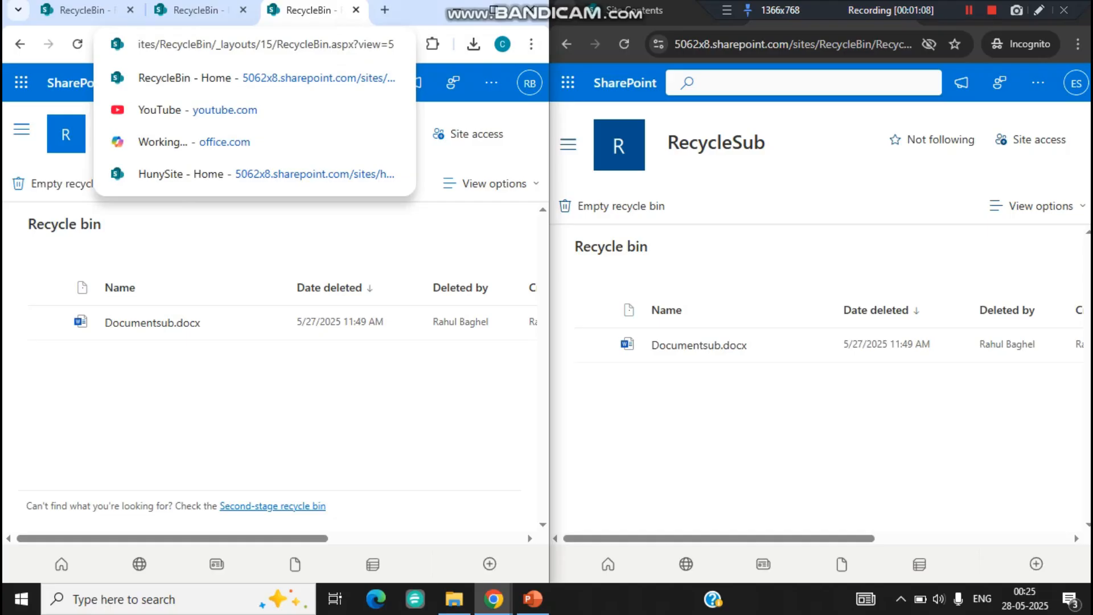
# Step: Open the administrator's second-stage recycle bin and examine the view parameter ending its page address
pyautogui.click(273, 506)
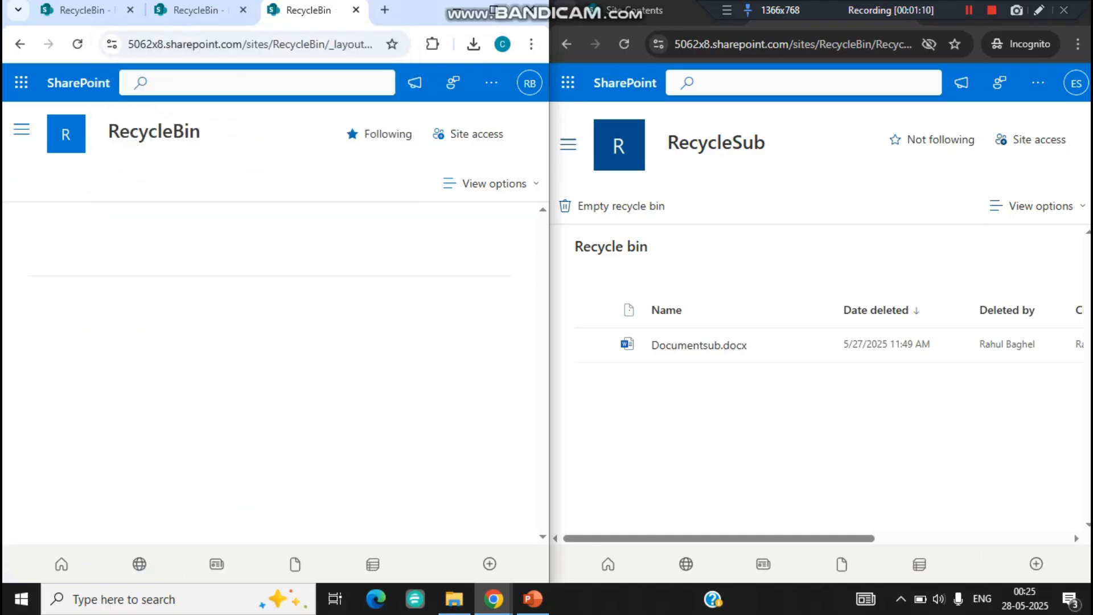
pyautogui.click(358, 44)
pyautogui.press('End')
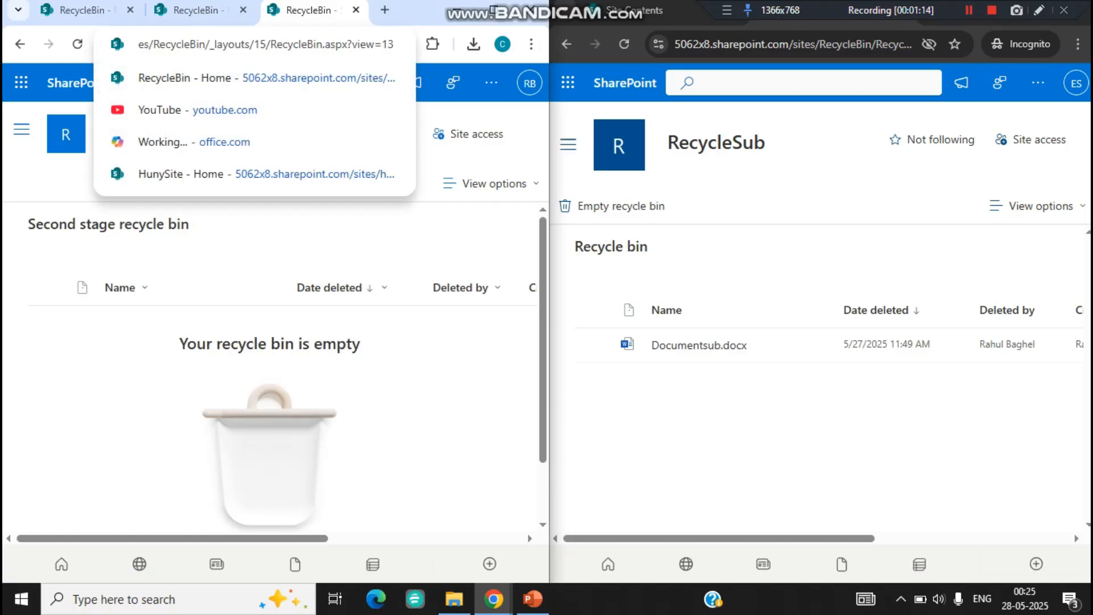
# Step: Try to open RecycleSub's second-stage recycle bin as the incognito user by setting the page address's view value to 13
pyautogui.click(854, 44)
pyautogui.press('End')
pyautogui.press('BackSpace')
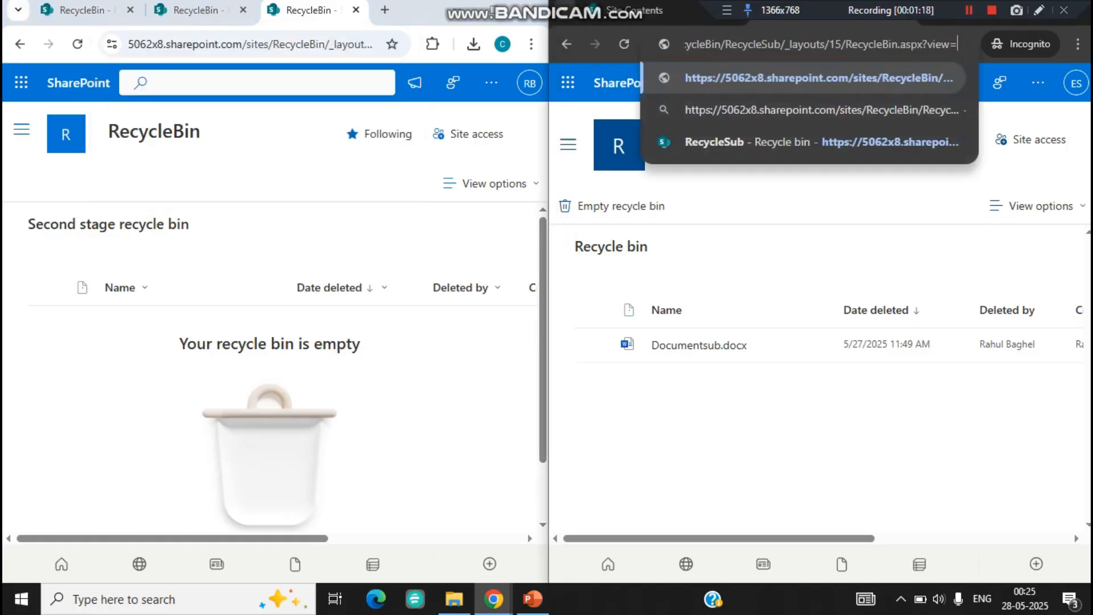
pyautogui.write('13')
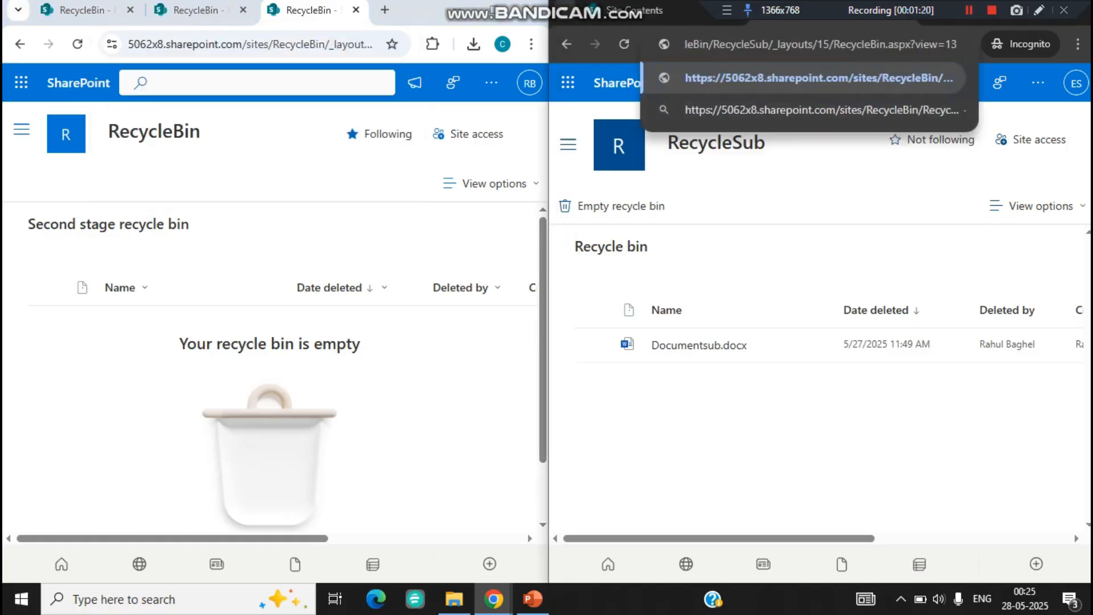
pyautogui.press('Return')
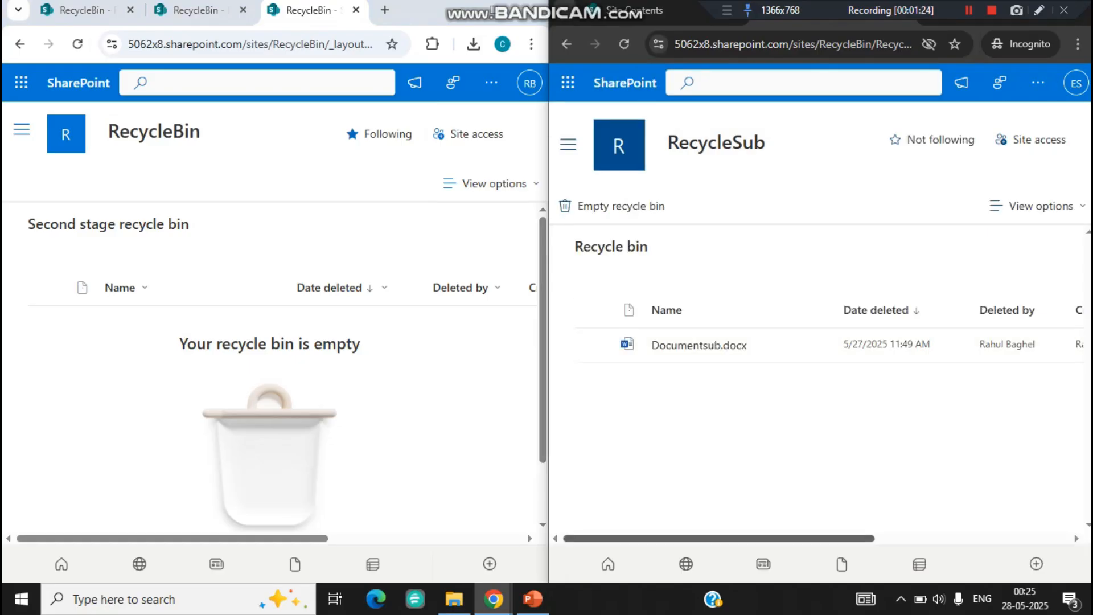
pyautogui.moveTo(741, 538); pyautogui.dragTo(766, 538)
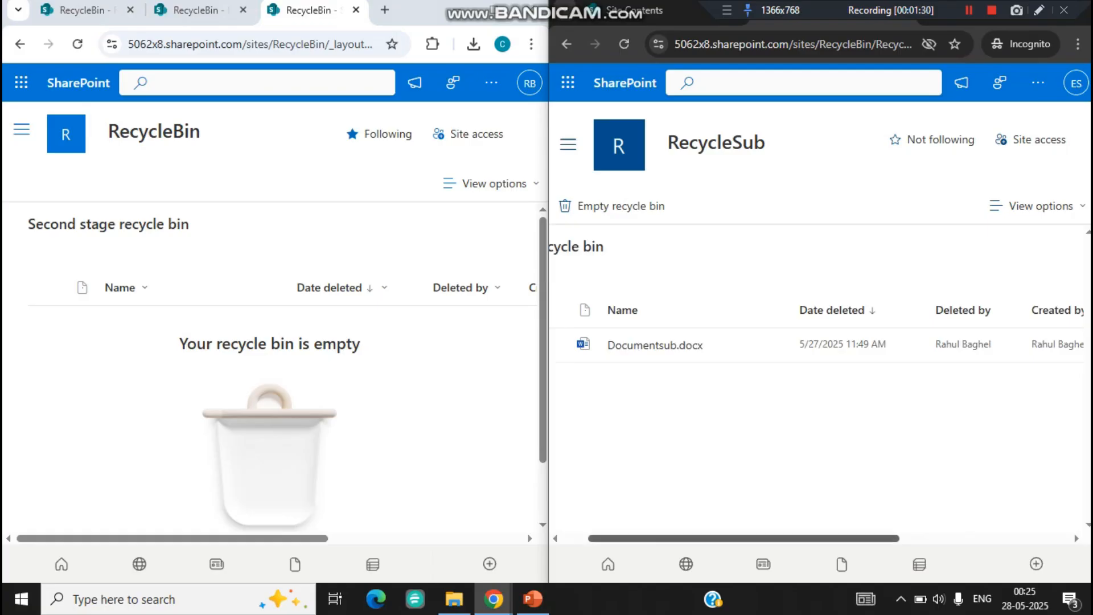
pyautogui.moveTo(744, 538); pyautogui.dragTo(718, 538)
# Step: Open the RecycleBin site's contents as administrator and examine the page address
pyautogui.moveTo(244, 538); pyautogui.dragTo(440, 538)
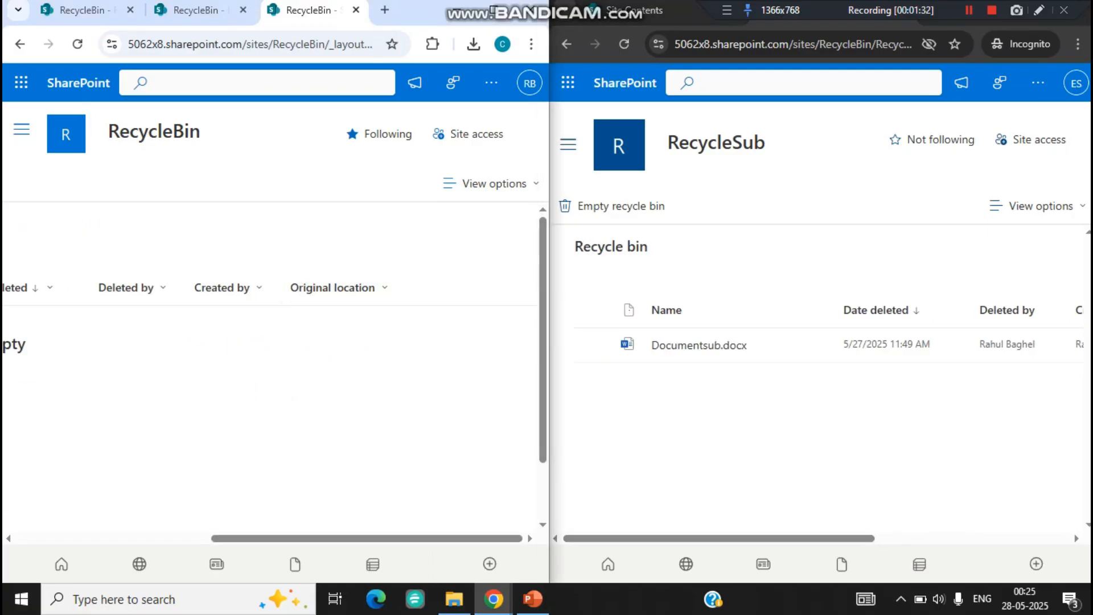
pyautogui.click(491, 82)
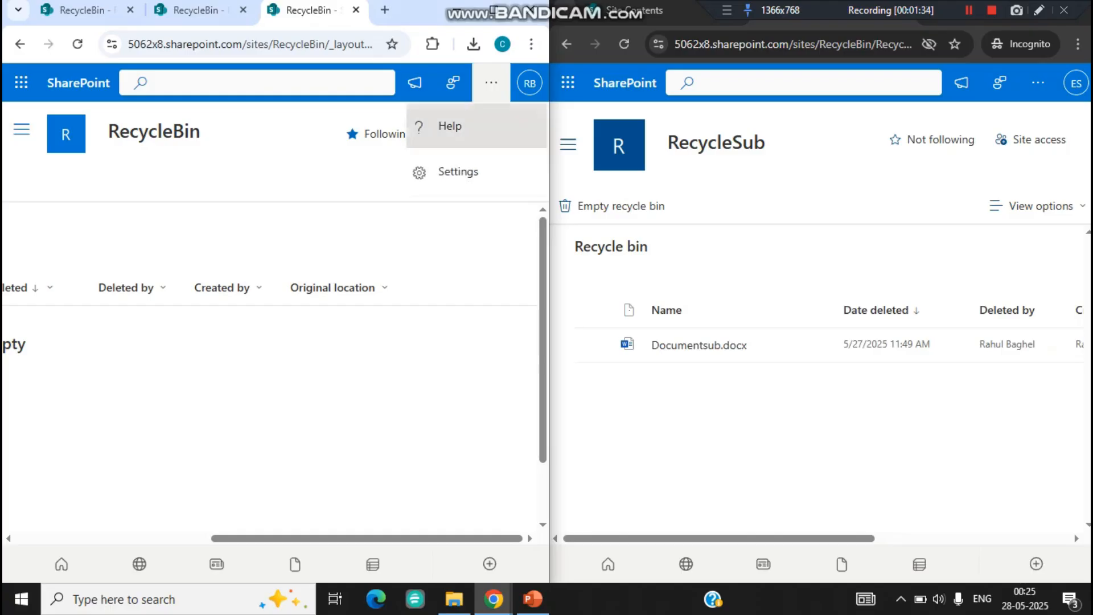
pyautogui.click(459, 171)
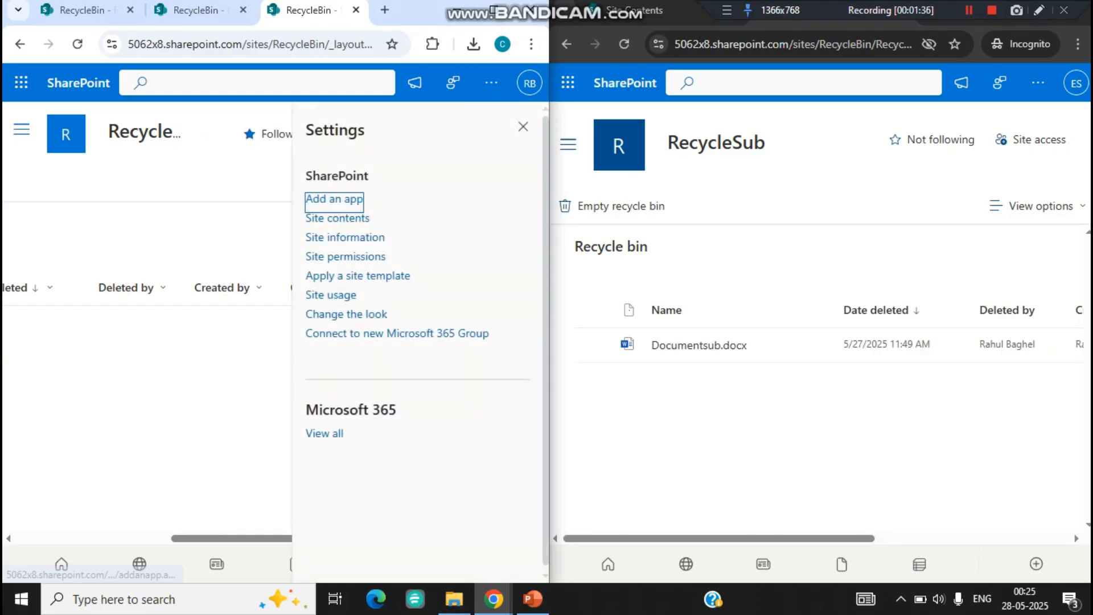
pyautogui.click(338, 219)
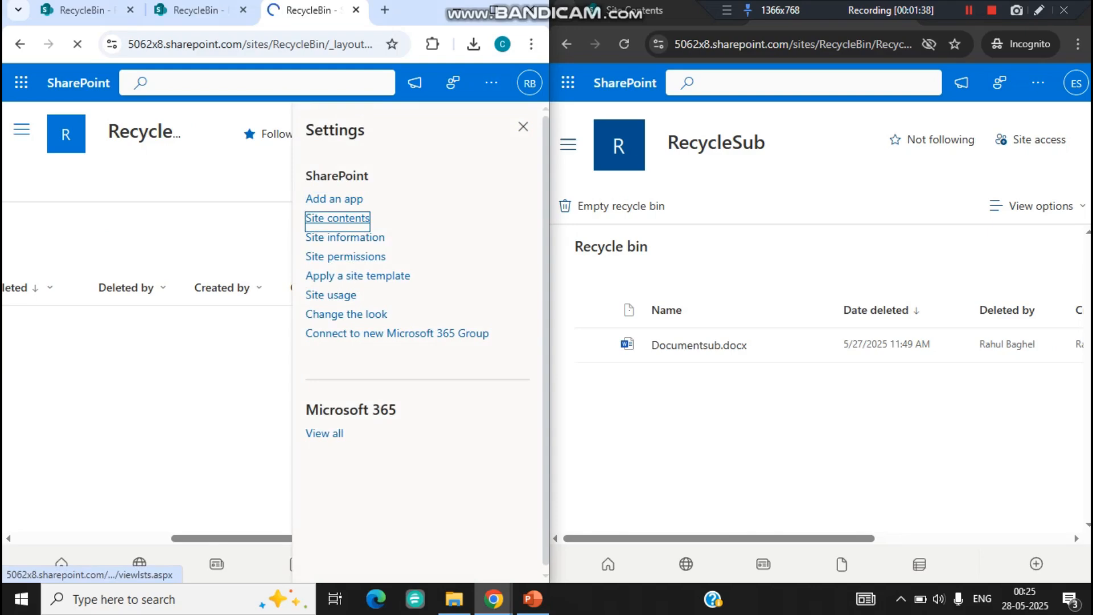
pyautogui.hotkey('ctrl', 'l')
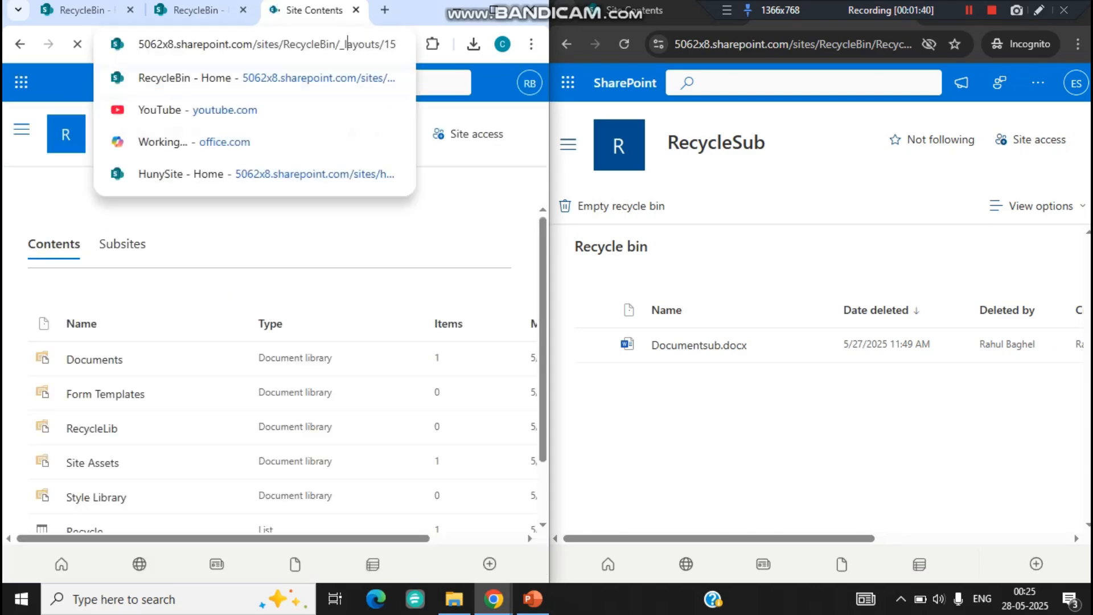
pyautogui.click(471, 185)
pyautogui.hotkey('ctrl', 'l')
pyautogui.press('End')
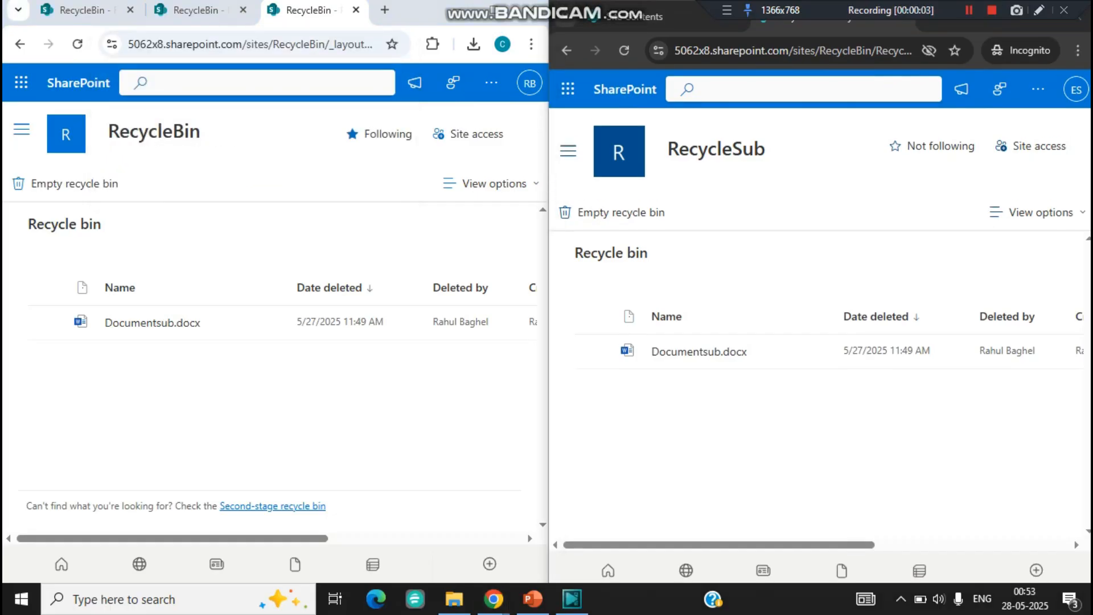
# Step: Reload the incognito user's RecycleSub recycle bin and examine the view parameter ending its page address
pyautogui.click(1038, 89)
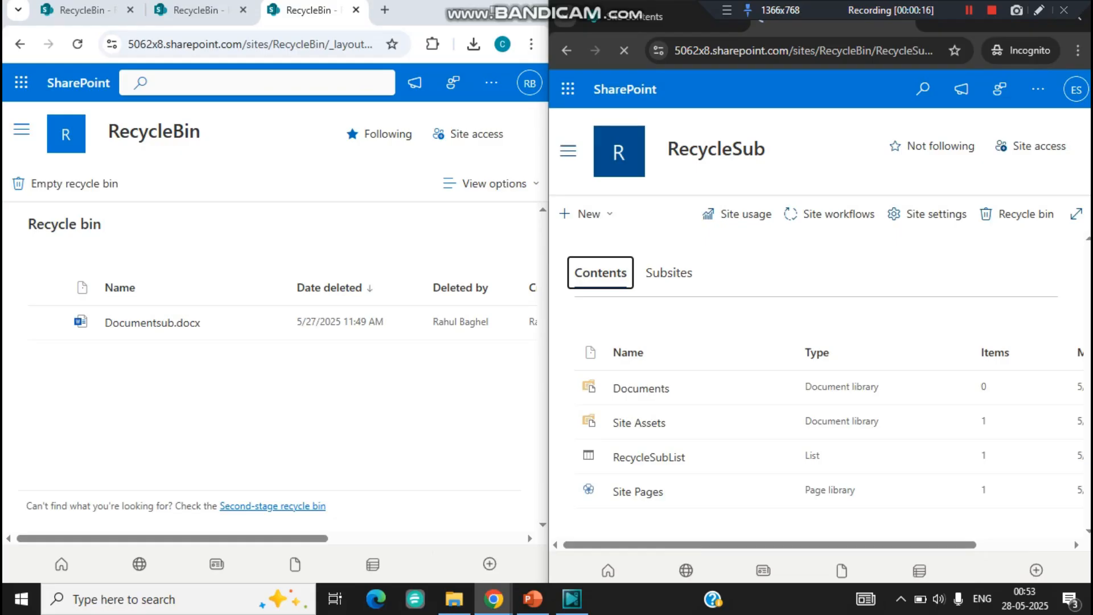
pyautogui.click(1018, 214)
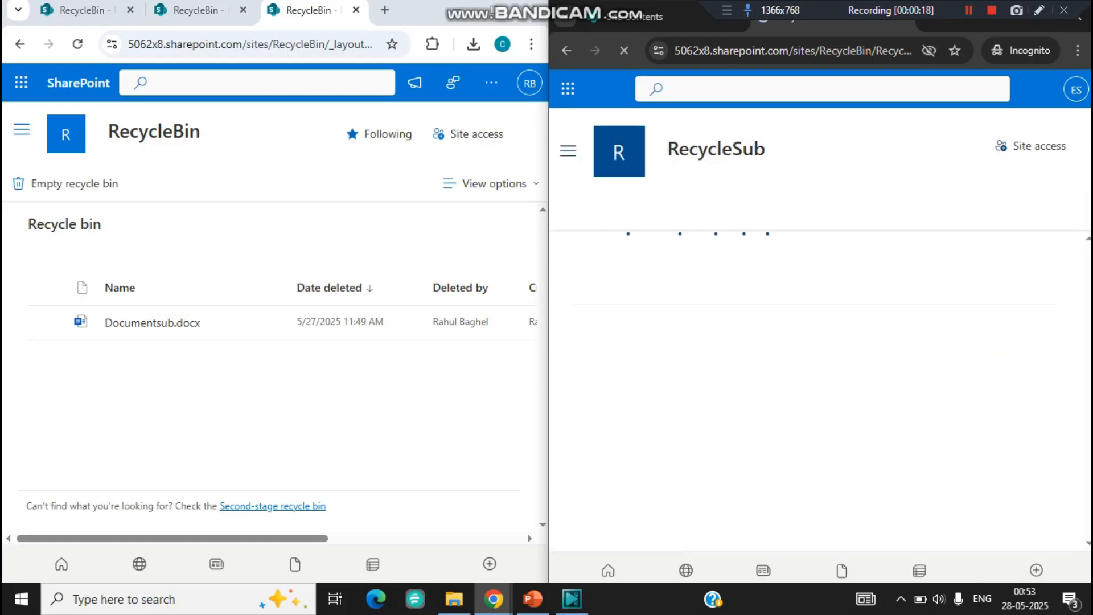
pyautogui.click(827, 50)
pyautogui.press('End')
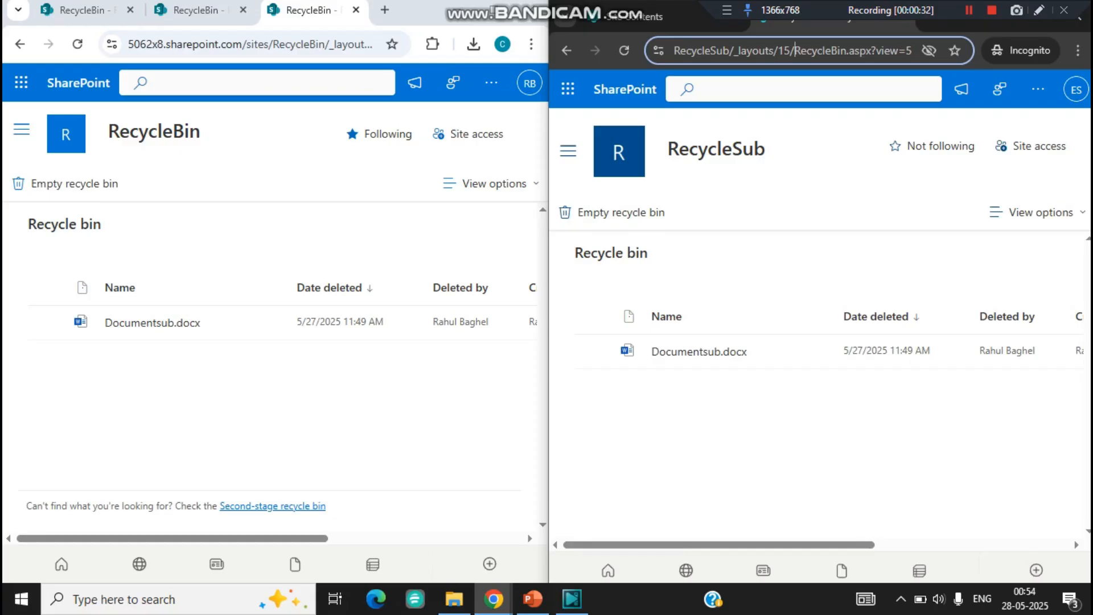
# Step: Compare the administrator's RecycleBin recycle bin with the incognito user's RecycleSub recycle bin
pyautogui.hotkey('alt', 'Tab')
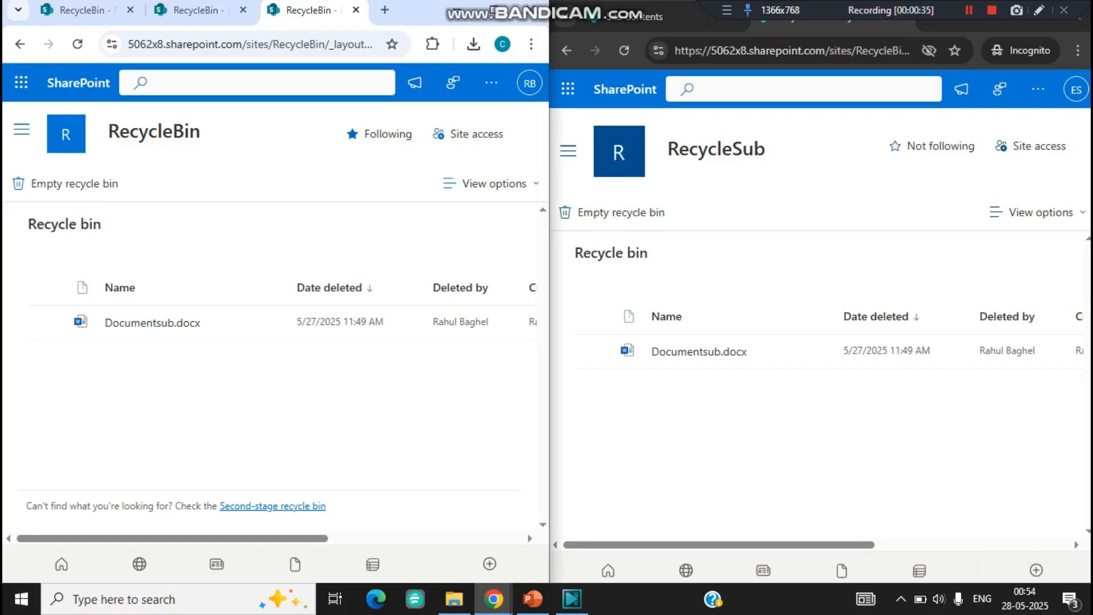
pyautogui.hotkey('alt', 'Tab')
pyautogui.hotkey('alt', 'Tab')
pyautogui.hscroll(1, 273, 370)
pyautogui.hotkey('alt', 'Tab')
pyautogui.hotkey('alt', 'Tab')
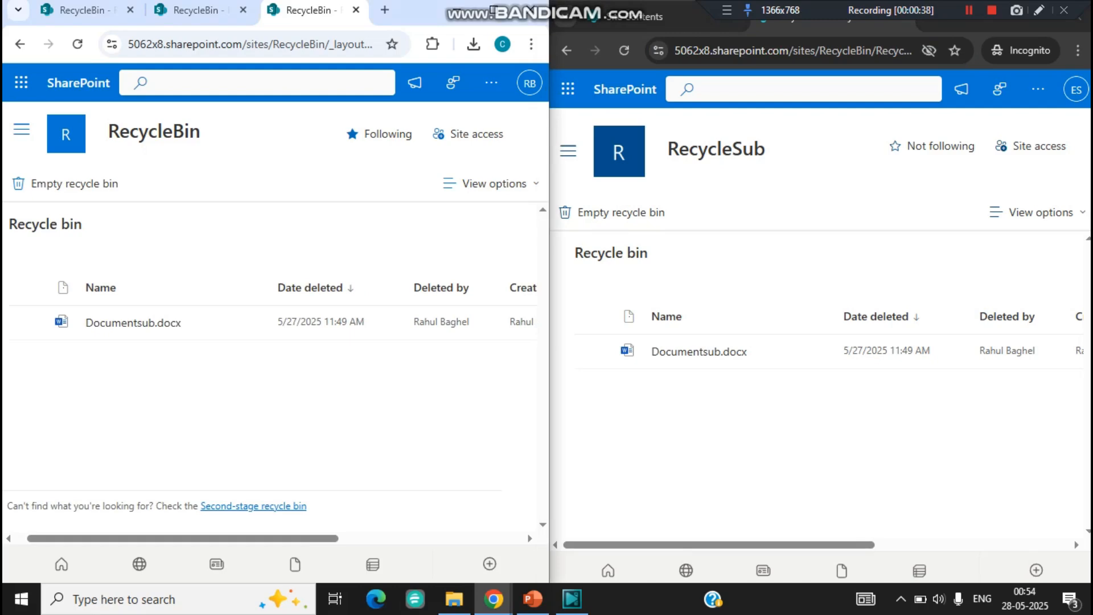
pyautogui.hscroll(-1, 273, 370)
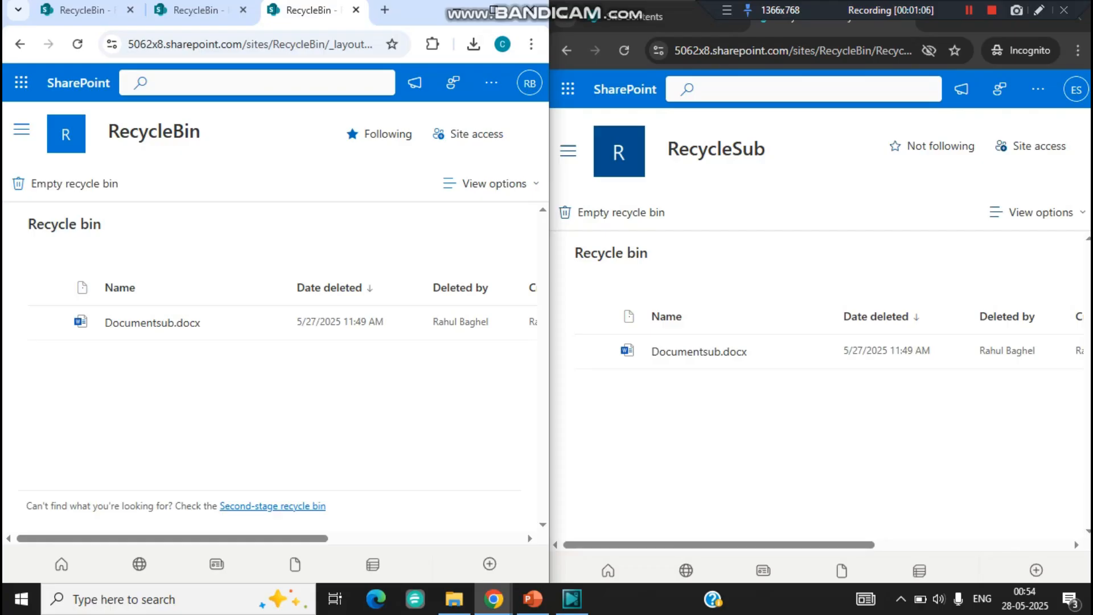
# Step: Maximize the administrator's browser window and select Documentsub.docx in the recycle bin
pyautogui.doubleClick(494, 11)
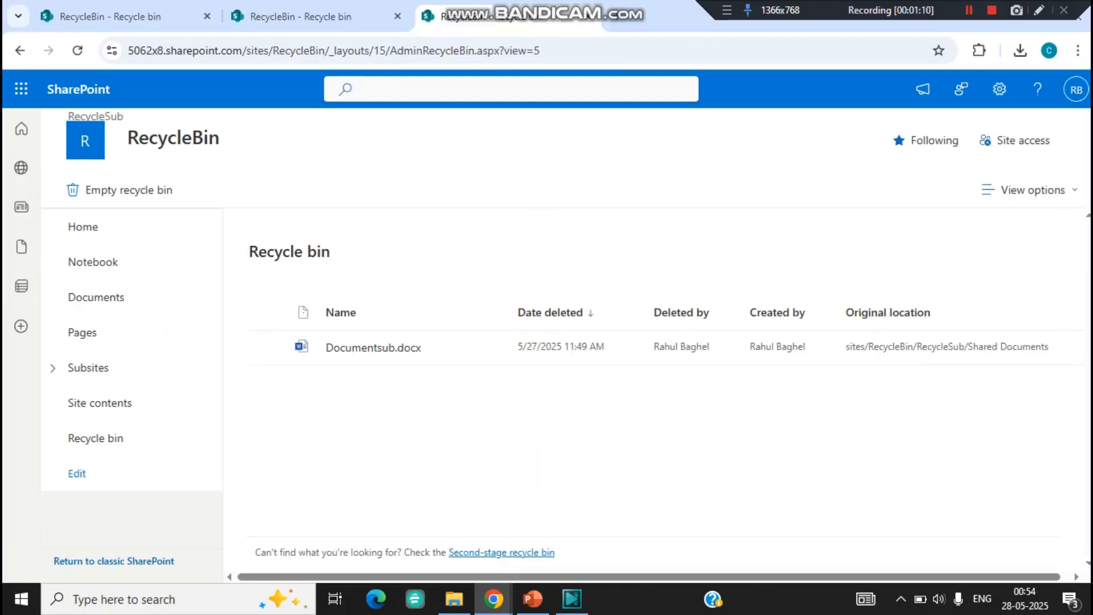
pyautogui.click(268, 347)
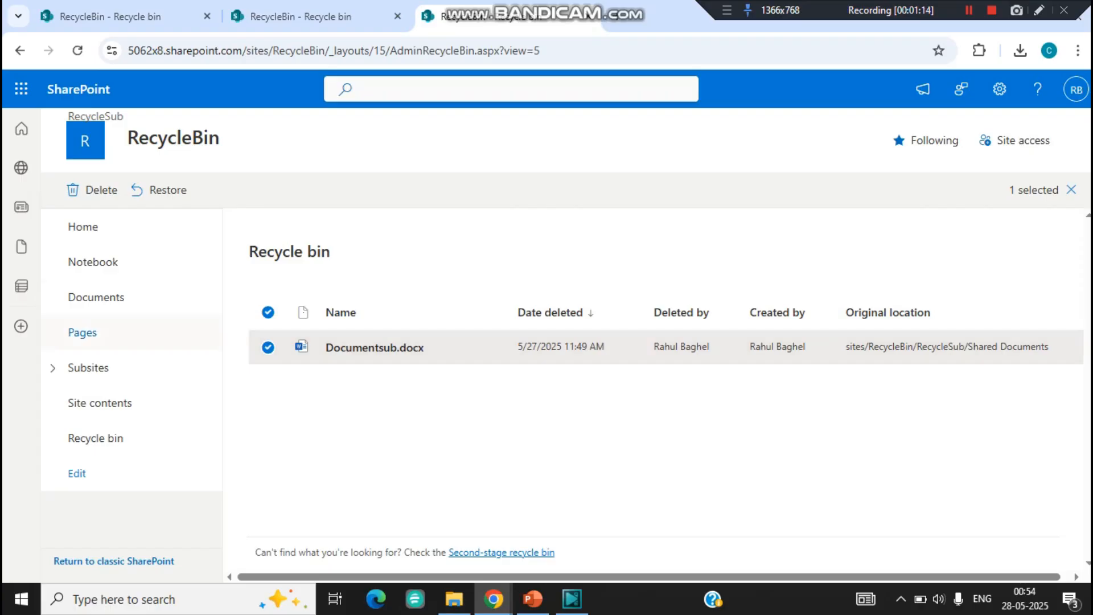
# Step: Open the RecycleBin site's Documents library and go to its page for restoring the library to a previous time
pyautogui.click(97, 297)
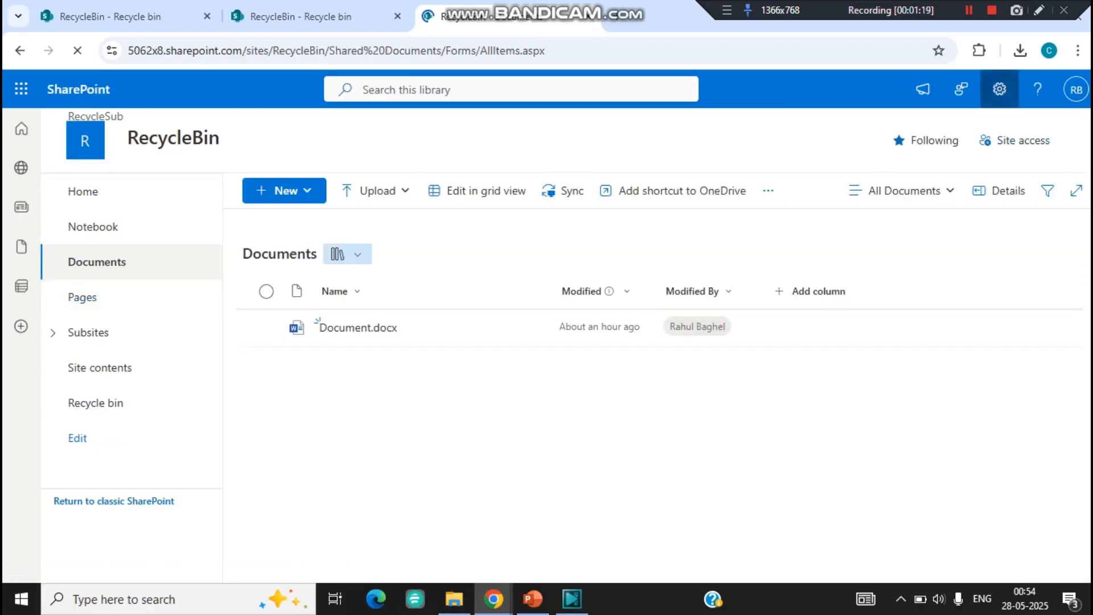
pyautogui.click(999, 89)
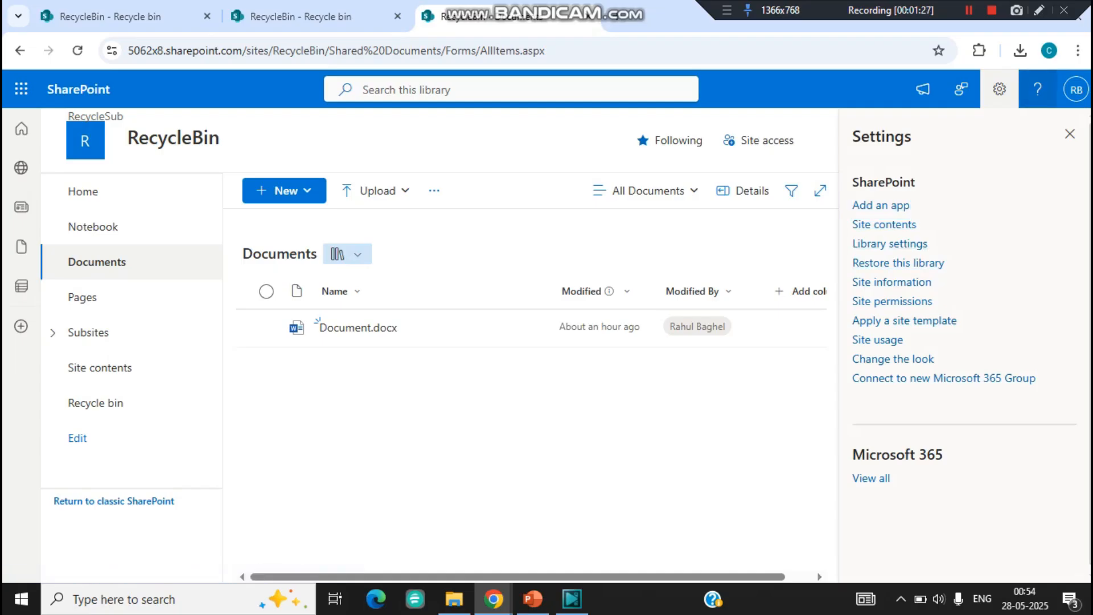
pyautogui.click(1000, 89)
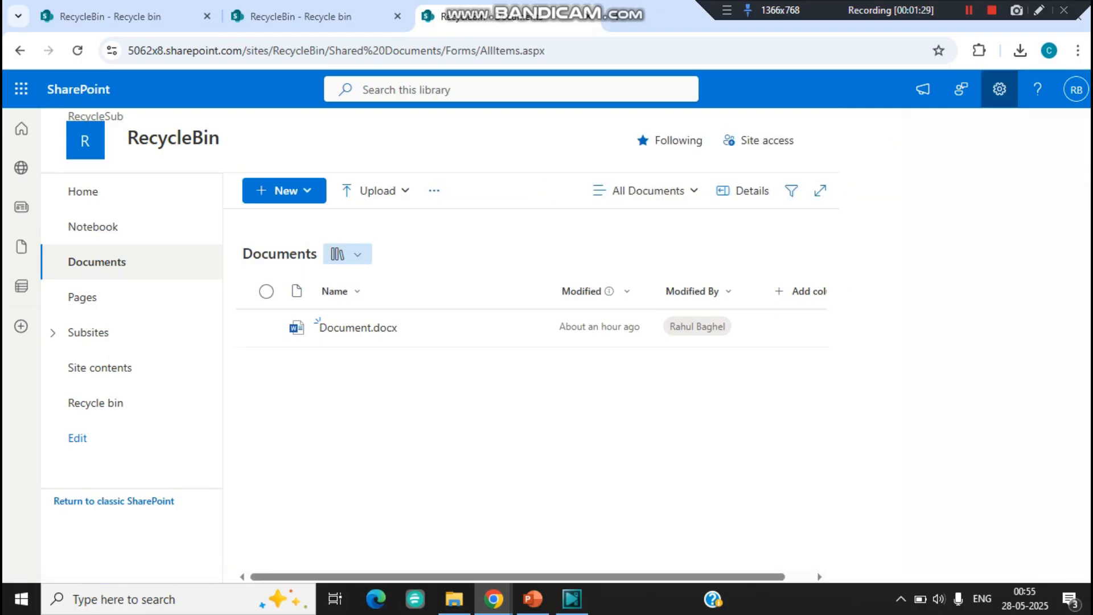
pyautogui.click(999, 89)
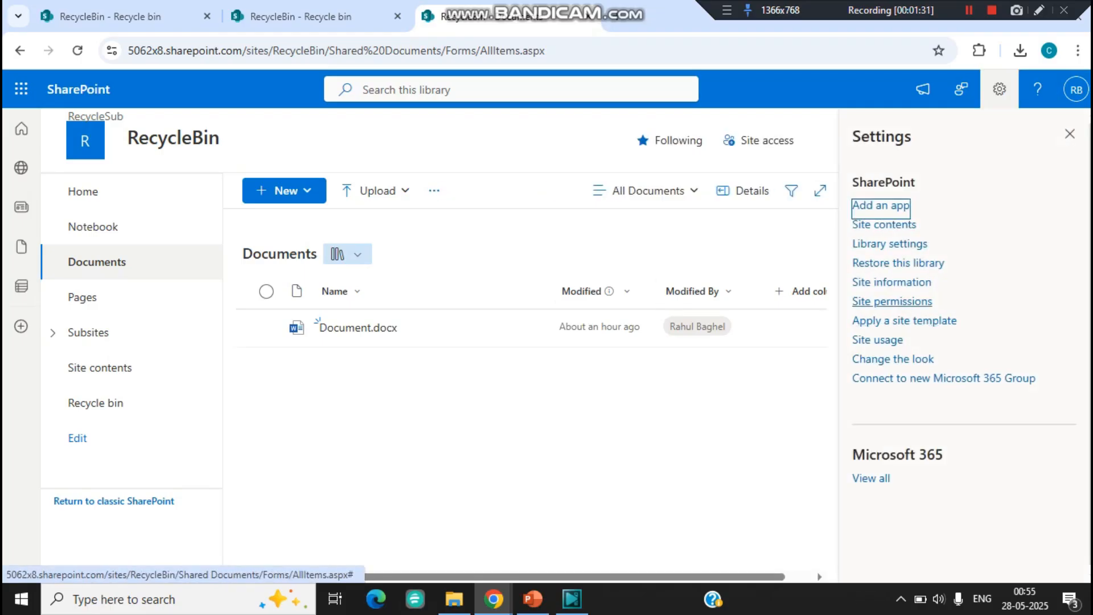
pyautogui.click(899, 263)
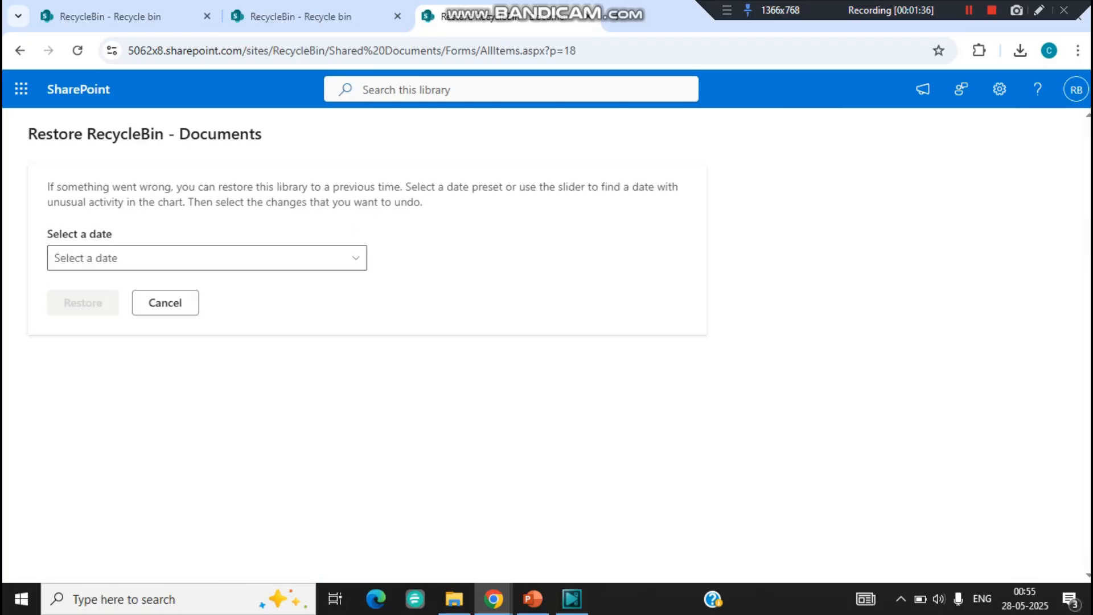
# Step: Choose Custom date and time as the restore date and examine the listed changes to Document.docx
pyautogui.click(207, 258)
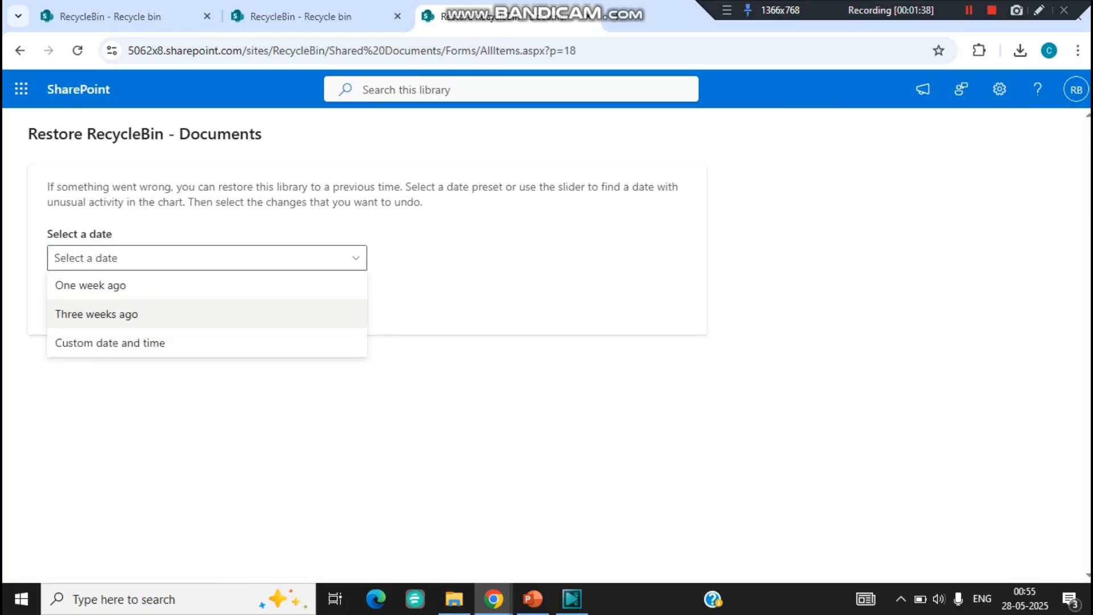
pyautogui.click(207, 343)
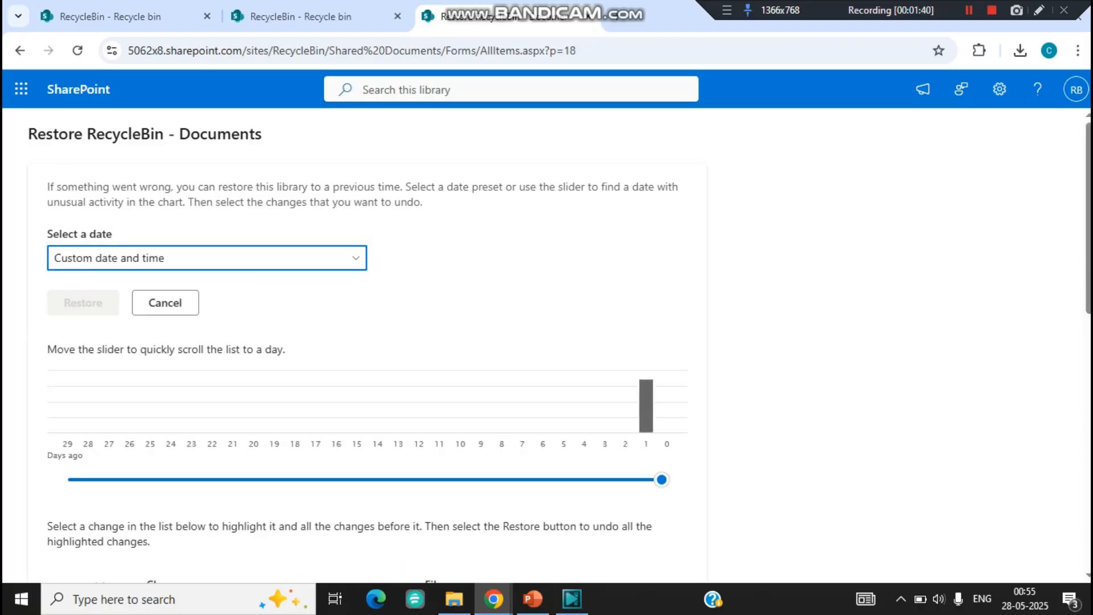
pyautogui.scroll(-2, 365, 342)
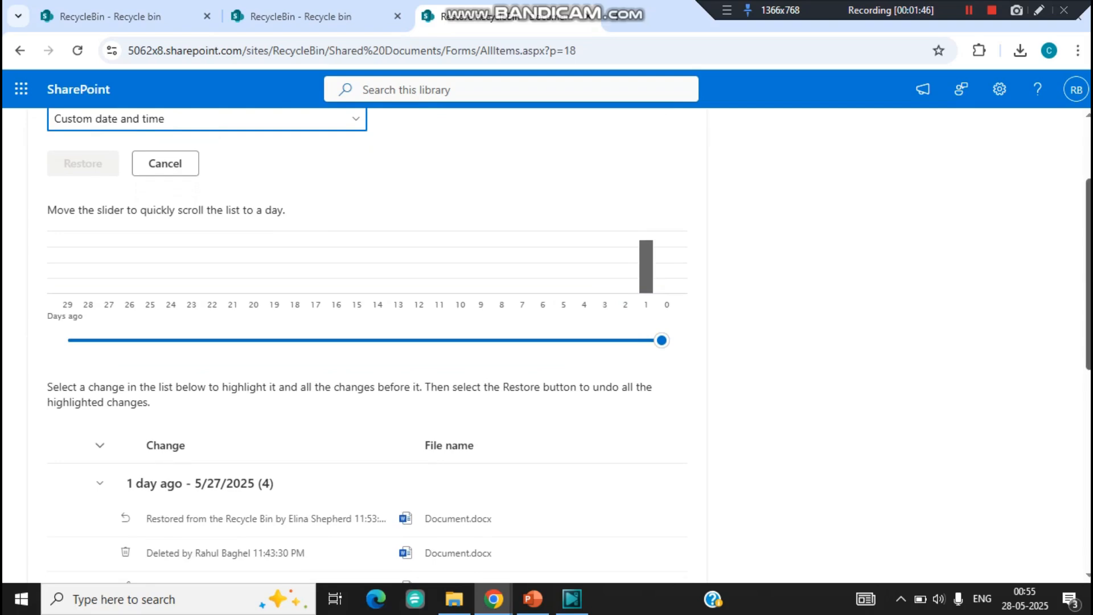
pyautogui.scroll(-3, 1089, 273)
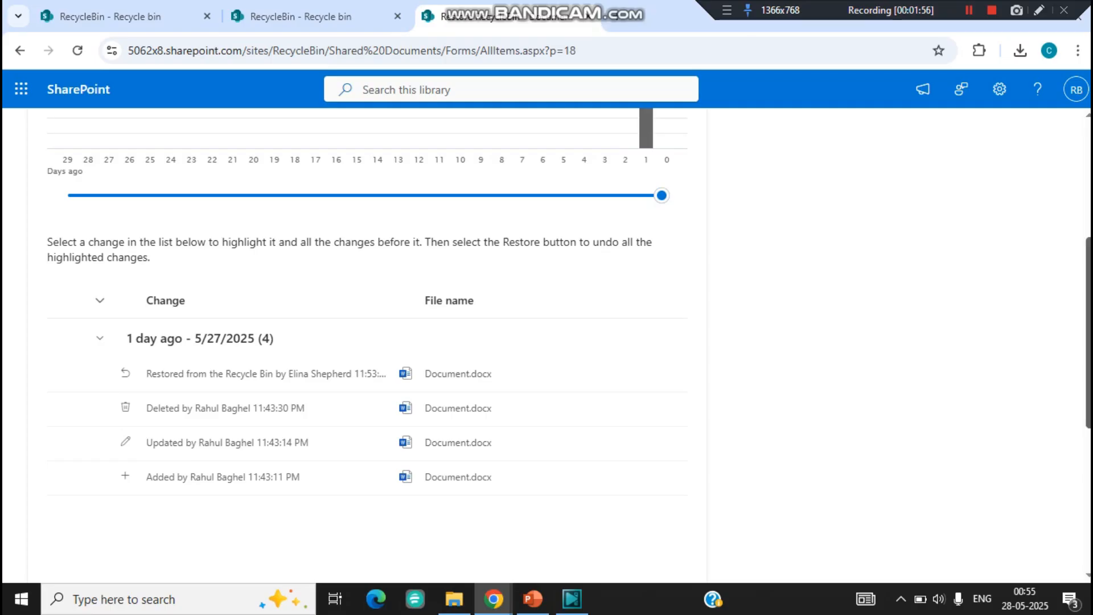
pyautogui.scroll(5, 364, 342)
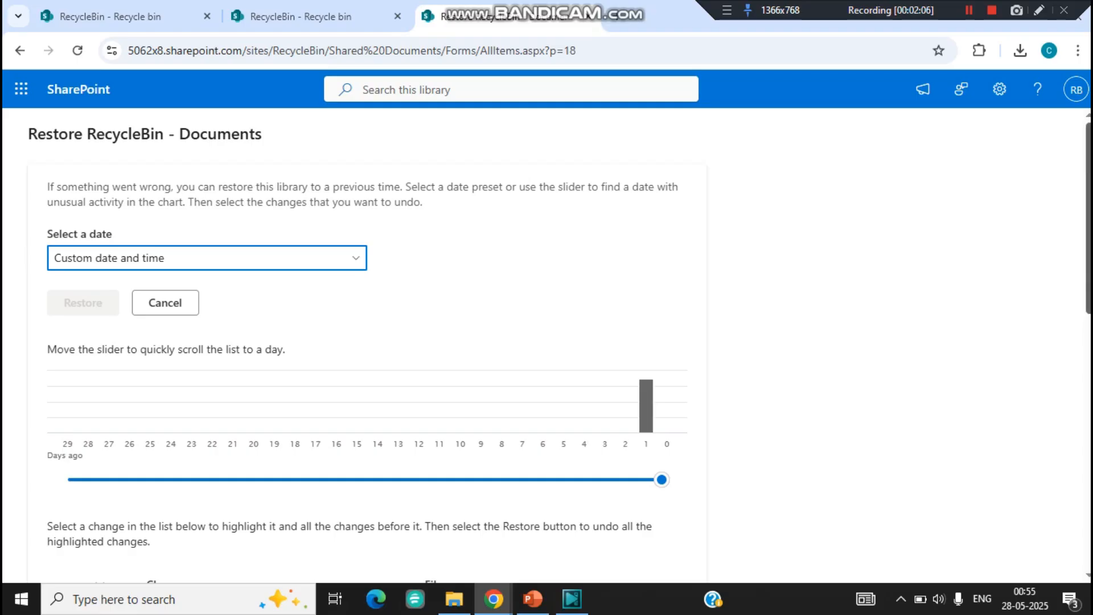
pyautogui.scroll(-4, 364, 342)
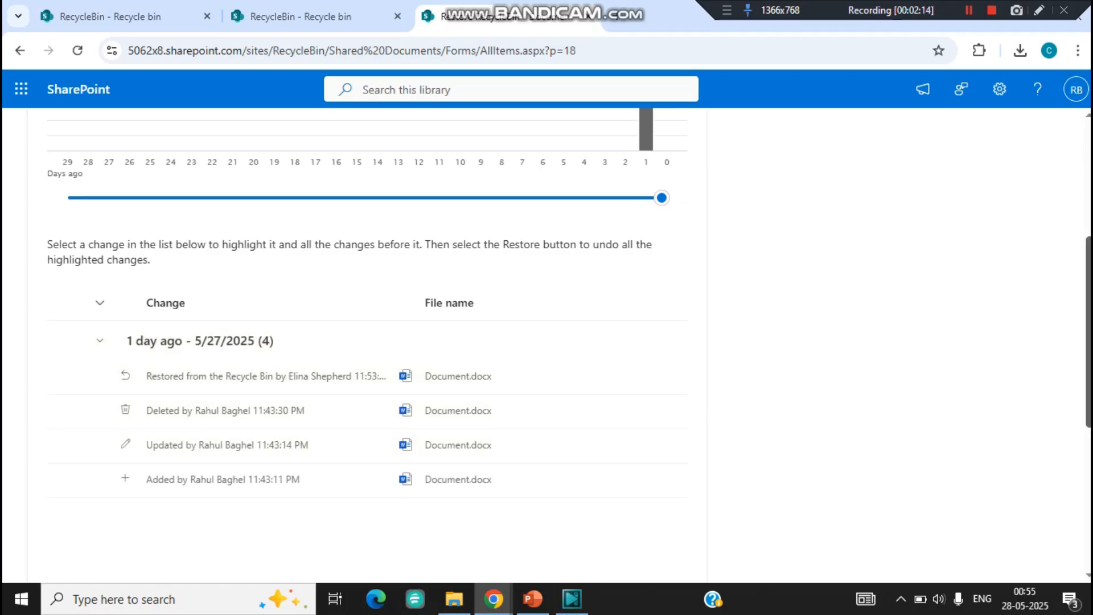
pyautogui.scroll(5, 365, 342)
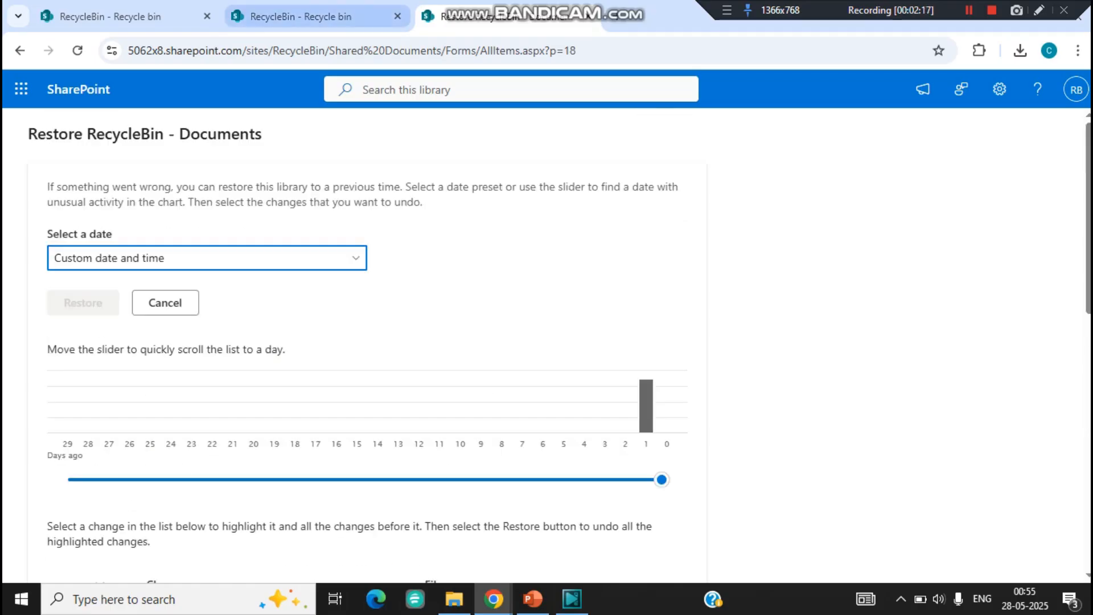
# Step: Switch to the other open RecycleBin recycle bin page and close its site permissions and settings
pyautogui.click(307, 17)
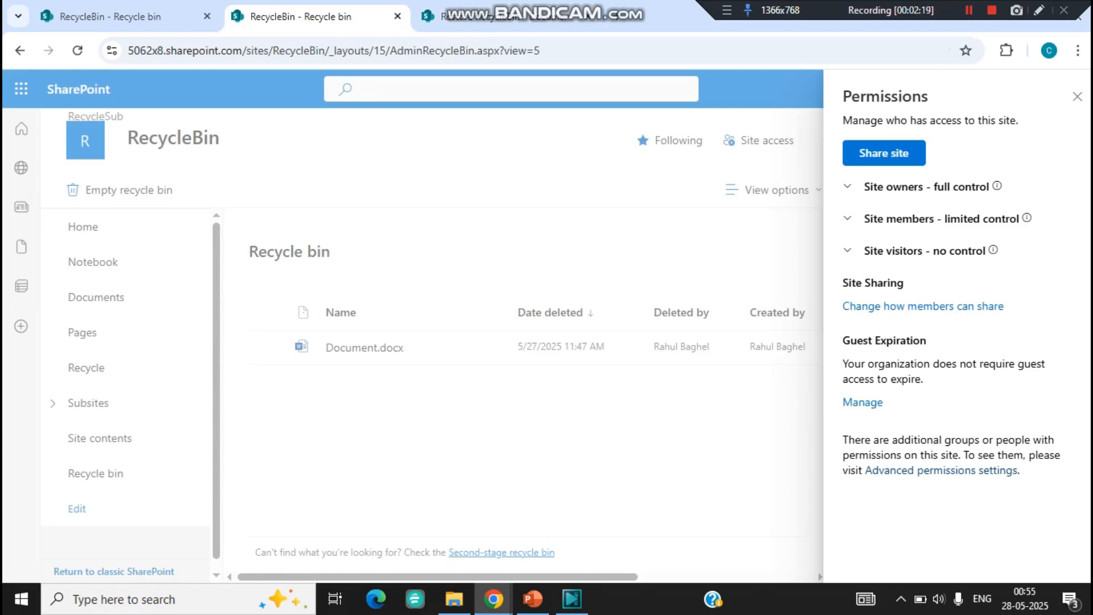
pyautogui.click(1077, 97)
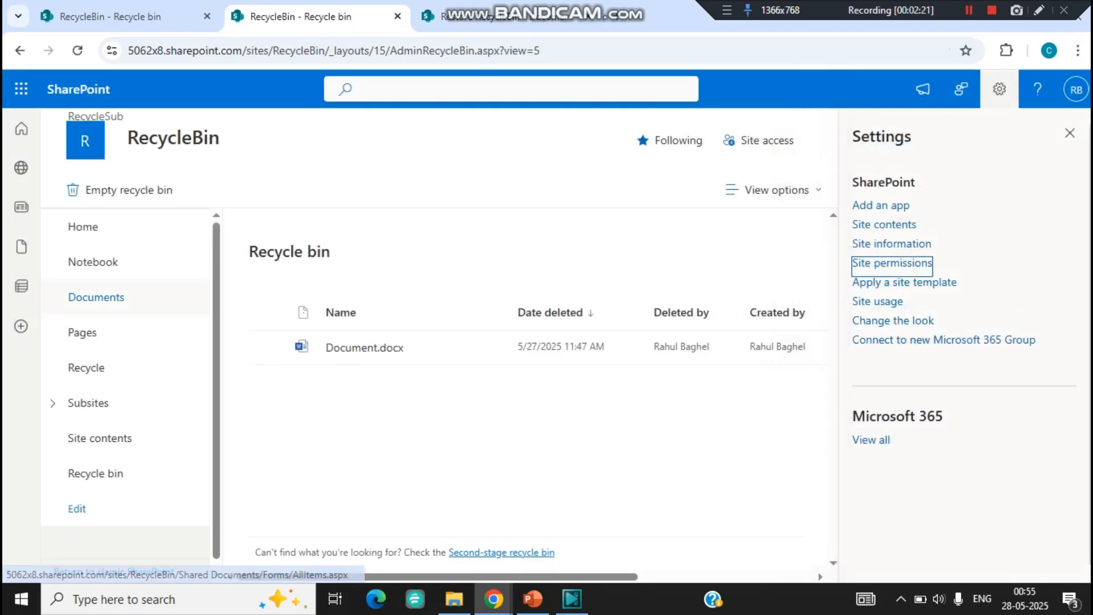
pyautogui.click(1070, 134)
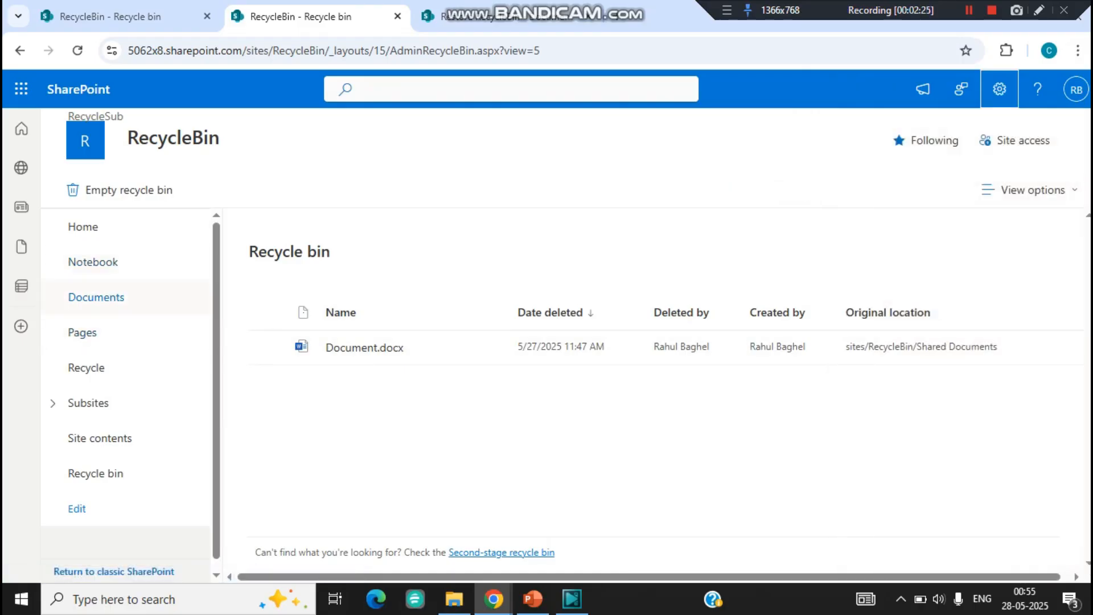
# Step: Delete Document.docx from the RecycleBin site's Documents library and open the site's recycle bin
pyautogui.click(96, 297)
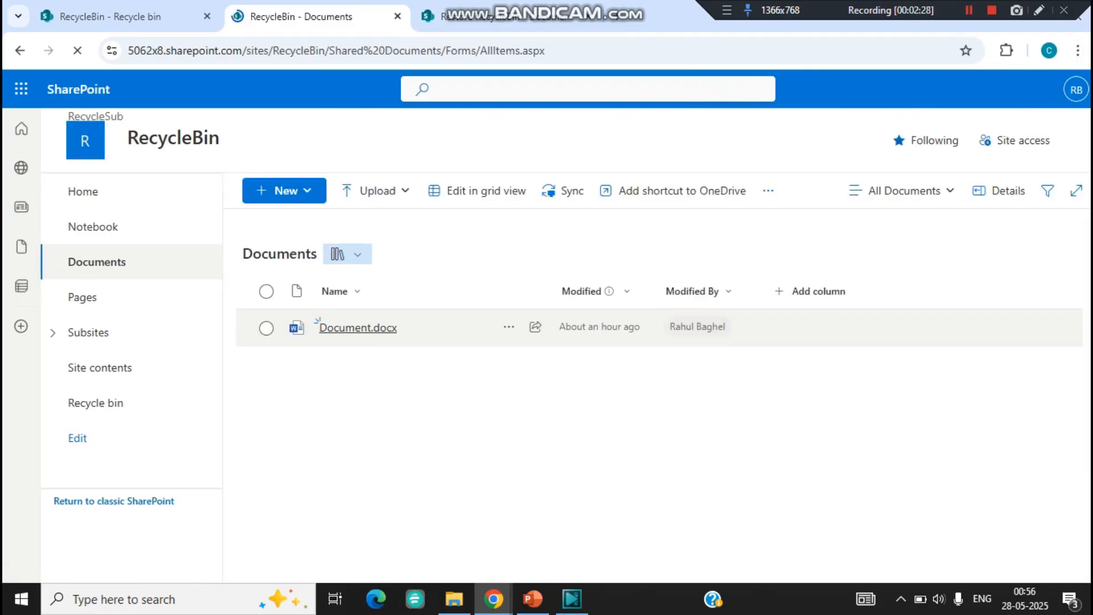
pyautogui.click(509, 327)
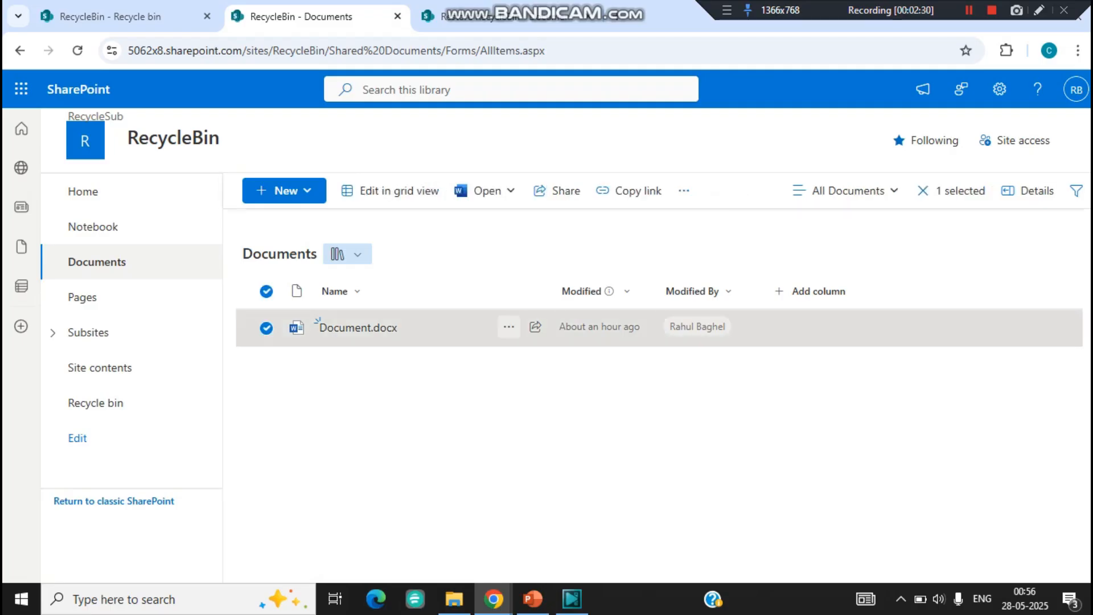
pyautogui.click(509, 327)
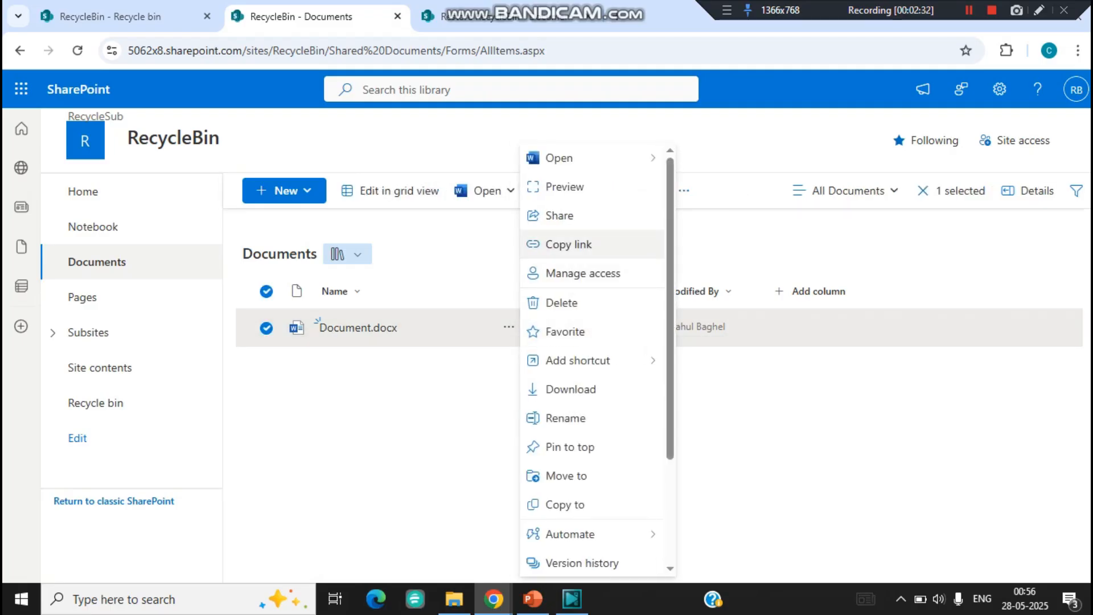
pyautogui.click(562, 302)
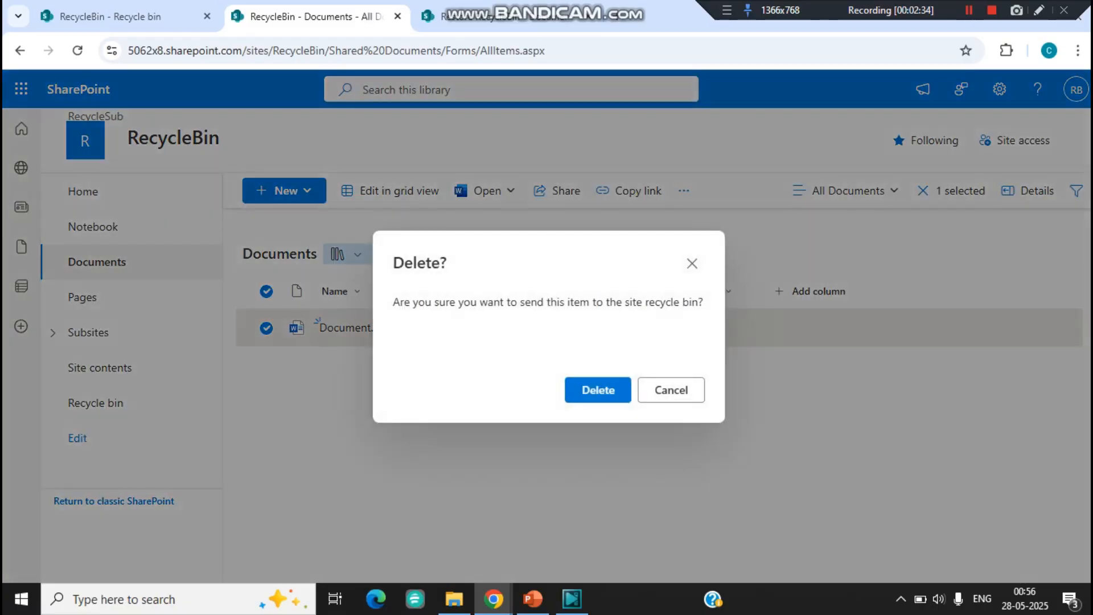
pyautogui.click(598, 390)
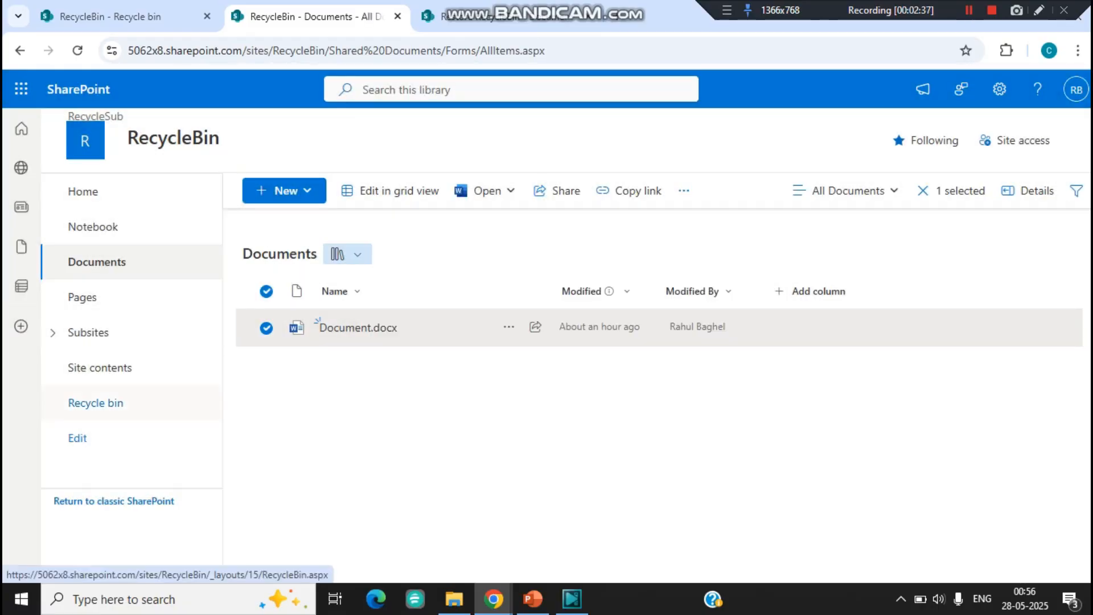
pyautogui.click(95, 403)
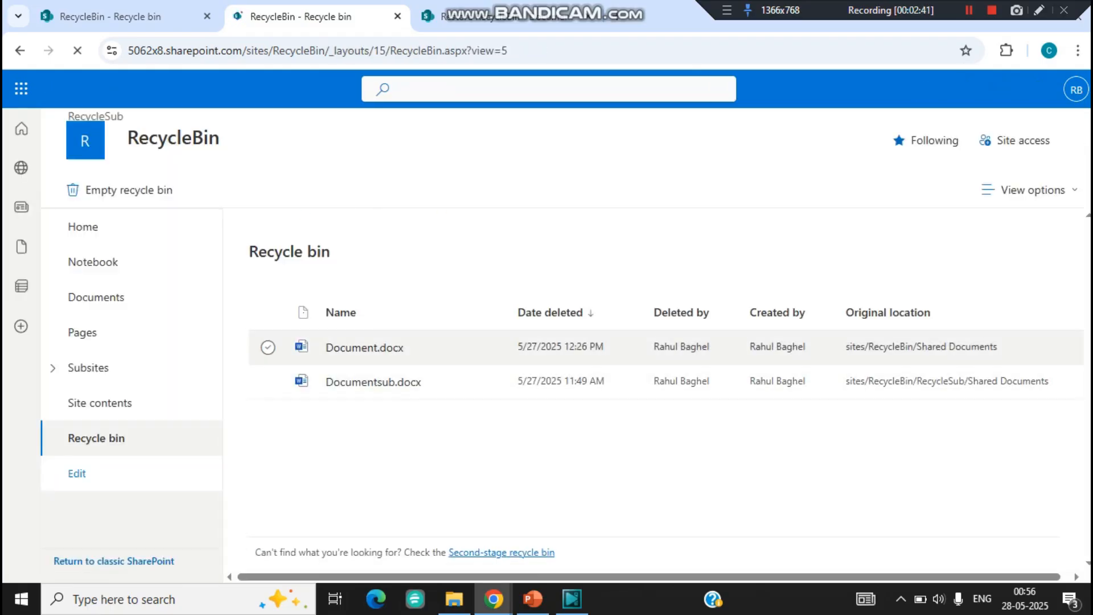
# Step: Delete Document.docx from the RecycleBin site's first-stage recycle bin
pyautogui.click(268, 347)
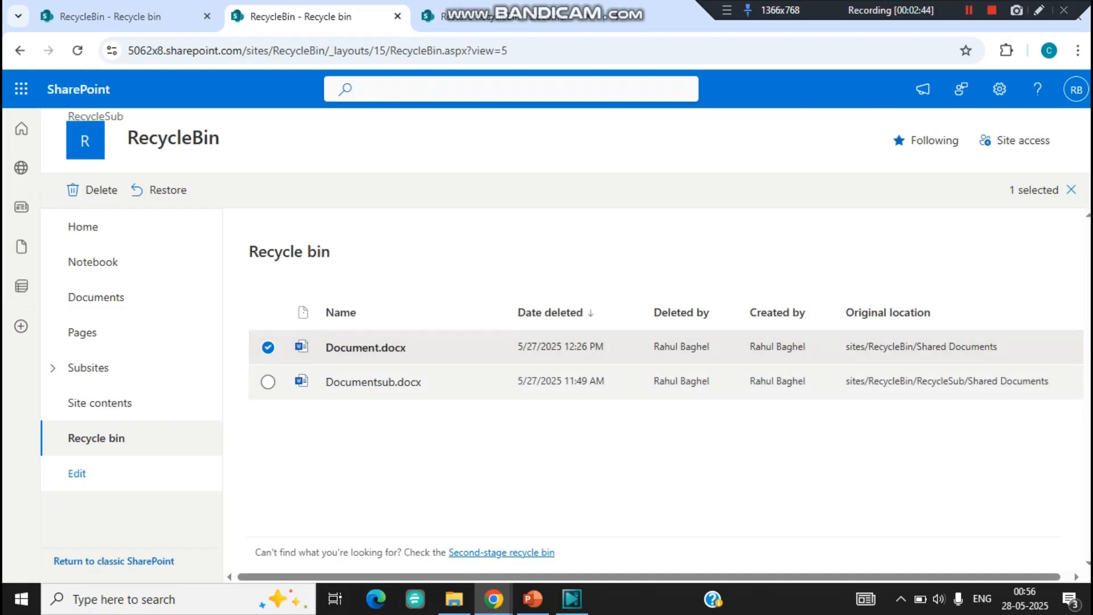
pyautogui.click(94, 190)
pyautogui.click(640, 387)
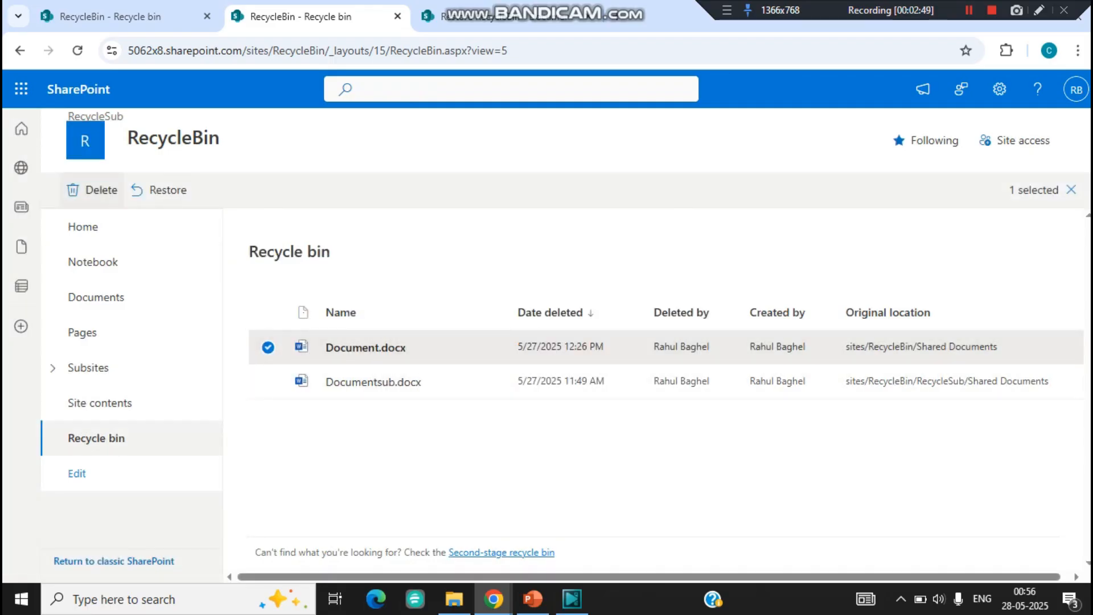
pyautogui.click(94, 190)
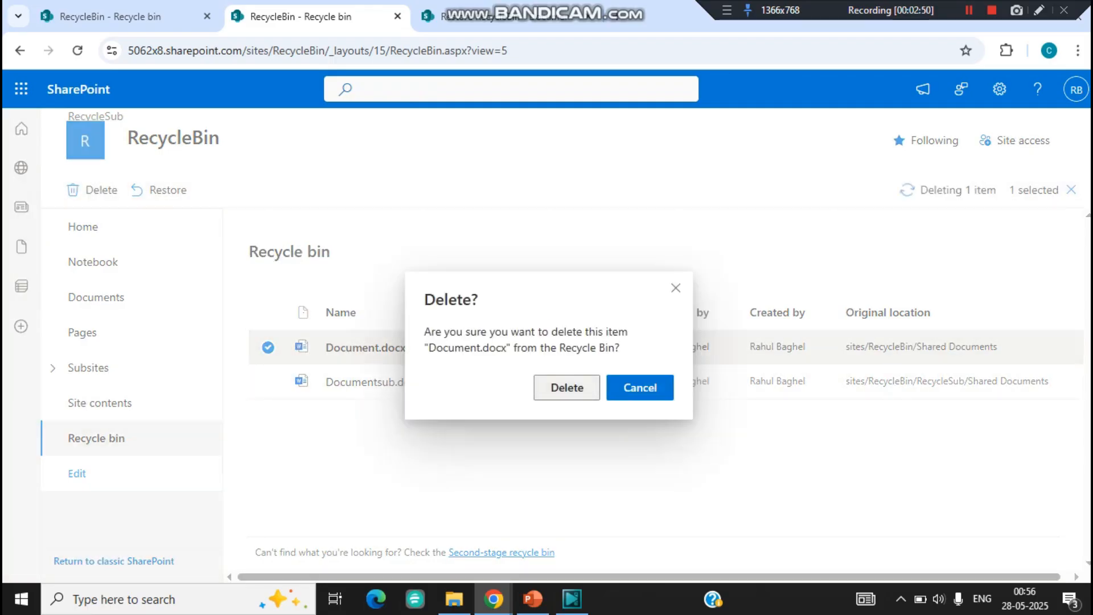
pyautogui.click(568, 388)
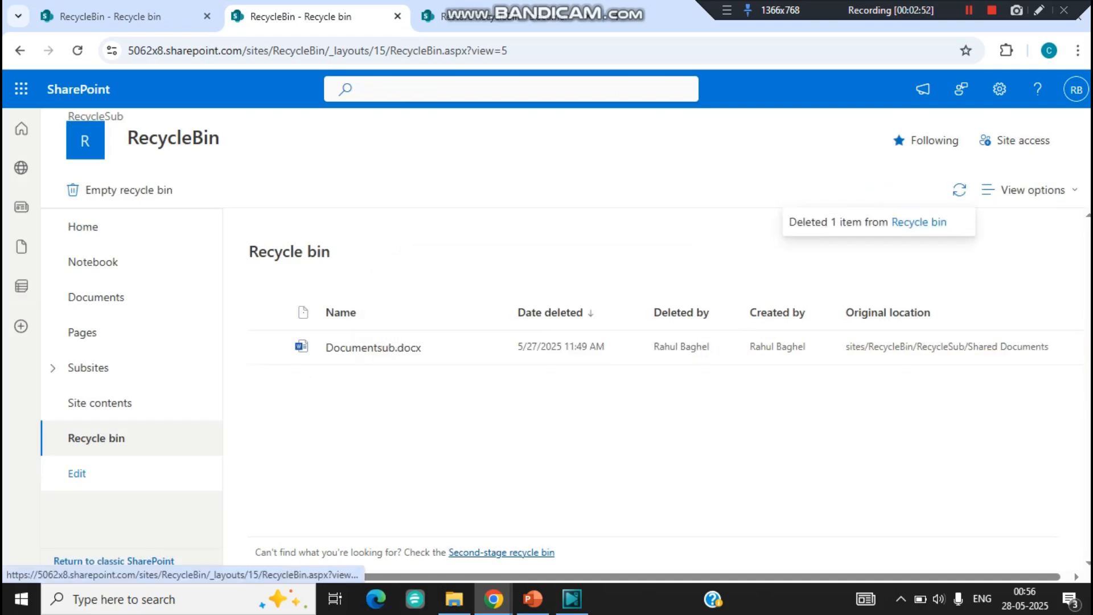
# Step: Open the second-stage recycle bin and permanently delete Document.docx from it
pyautogui.click(527, 552)
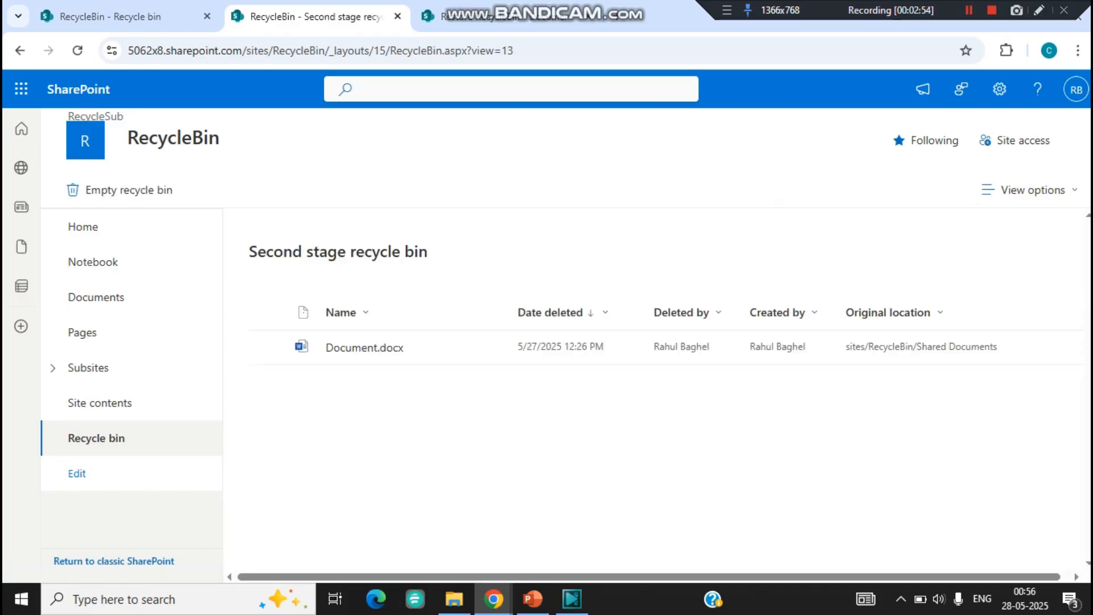
pyautogui.click(268, 347)
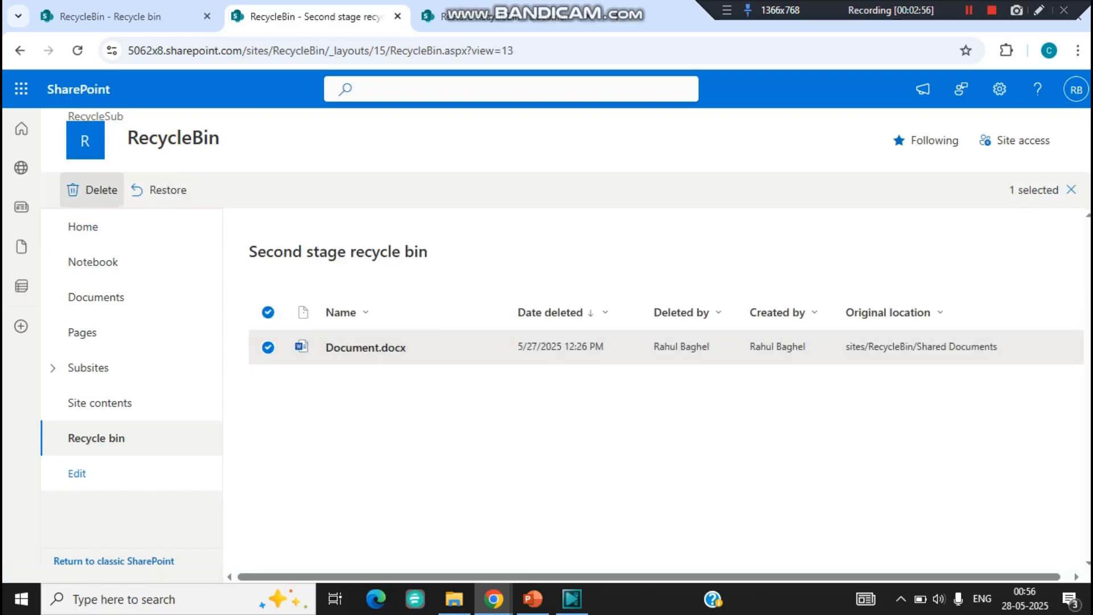
pyautogui.click(94, 190)
pyautogui.click(567, 387)
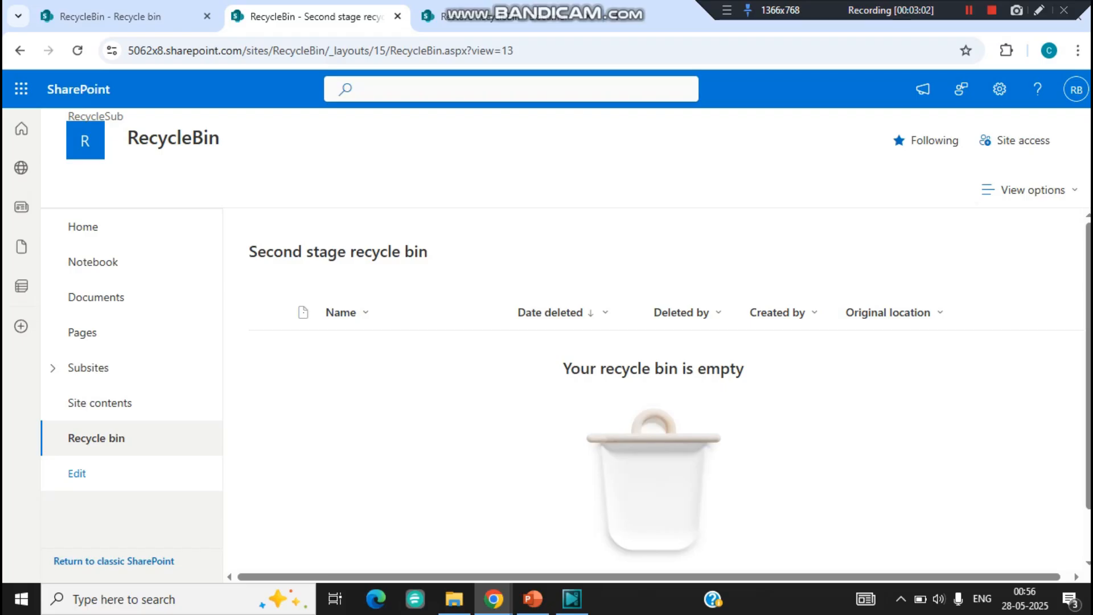
# Step: Open the RecycleBin site's Documents library and go to its page for restoring the library
pyautogui.click(96, 297)
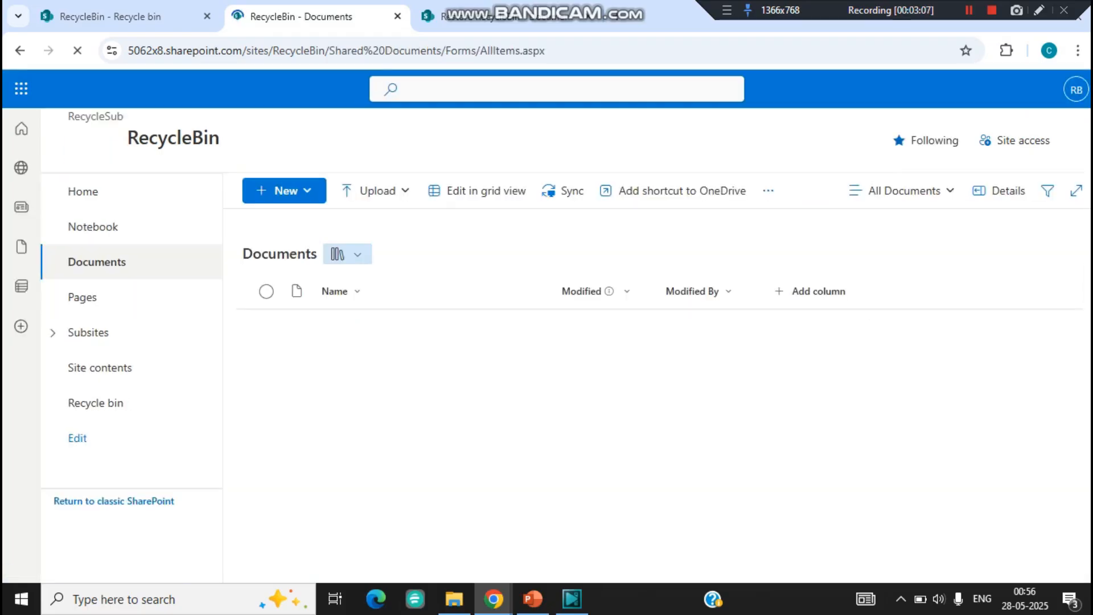
pyautogui.click(1000, 89)
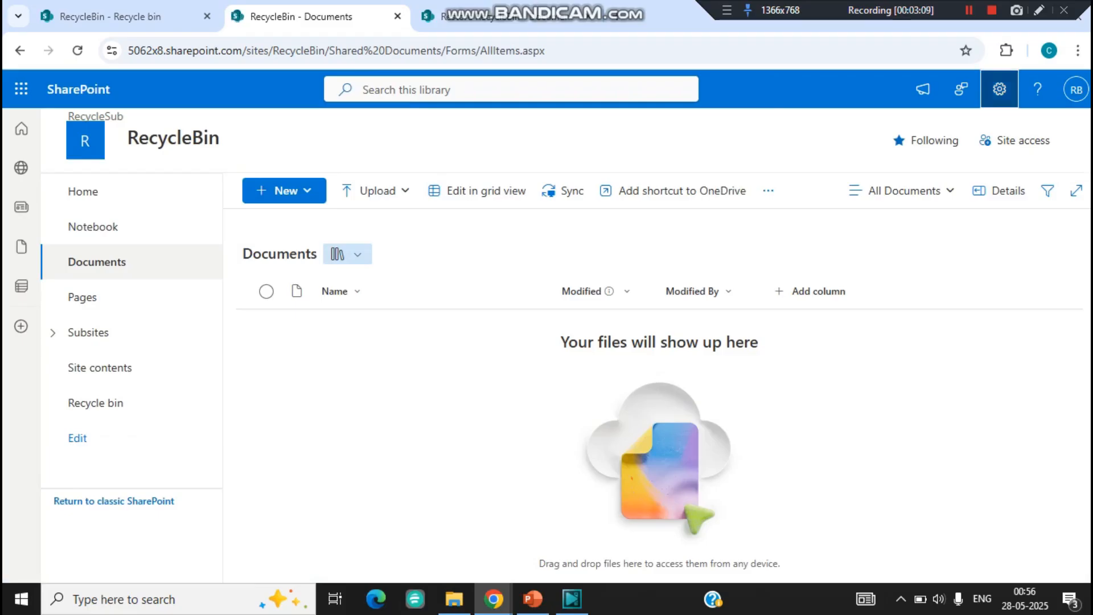
pyautogui.click(898, 263)
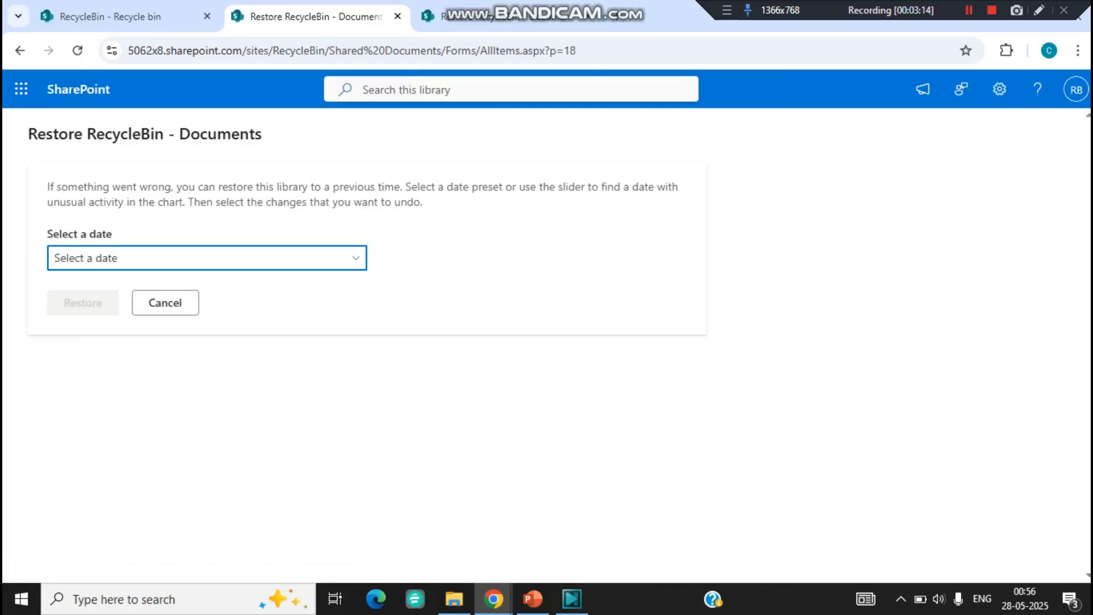
# Step: Restore the library using Custom date and time, undoing all changes back to the 5/27/2025 11:43:30 PM deletion, and return to Documents
pyautogui.click(91, 259)
pyautogui.click(110, 371)
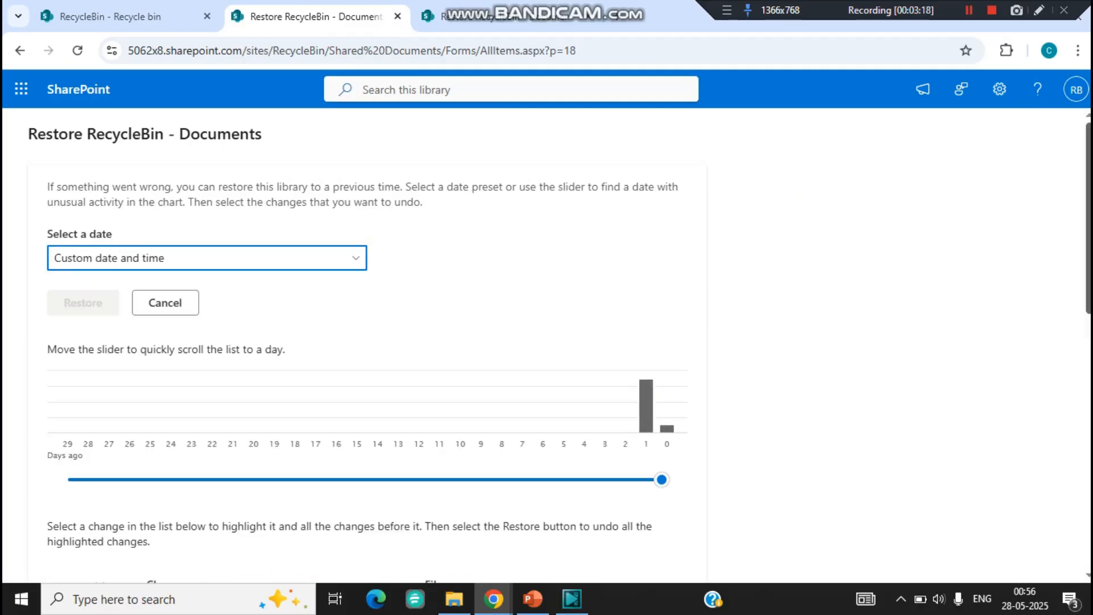
pyautogui.scroll(-5, 364, 319)
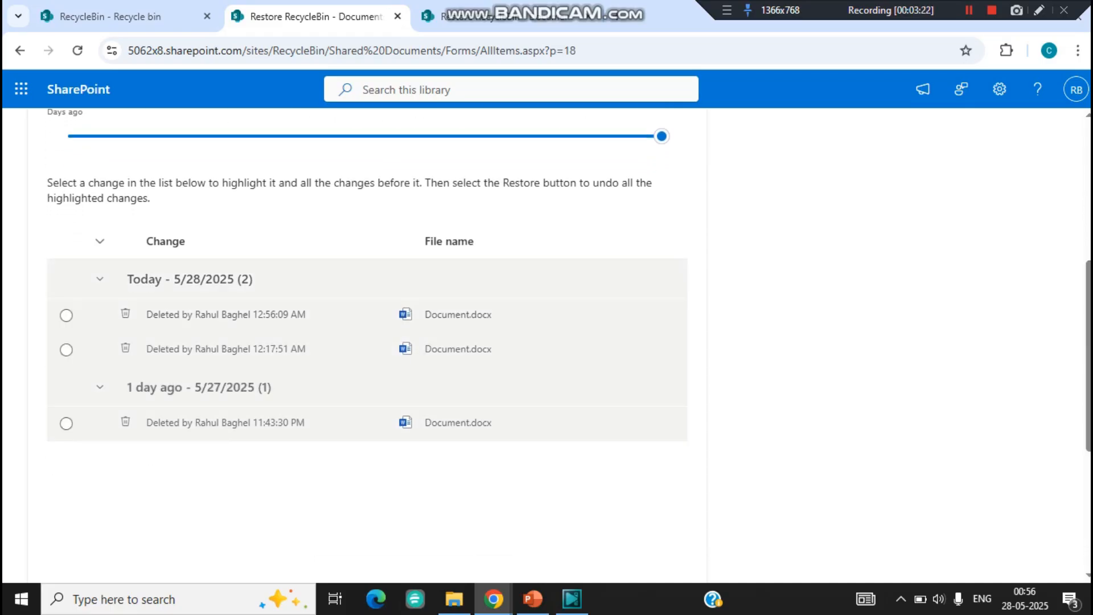
pyautogui.click(66, 424)
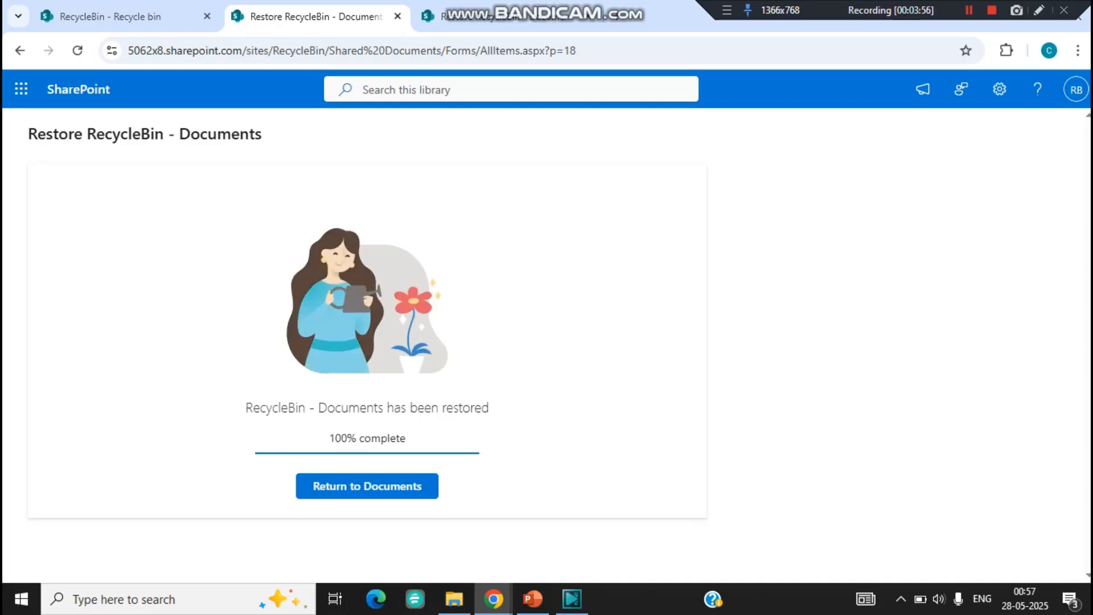
pyautogui.click(368, 486)
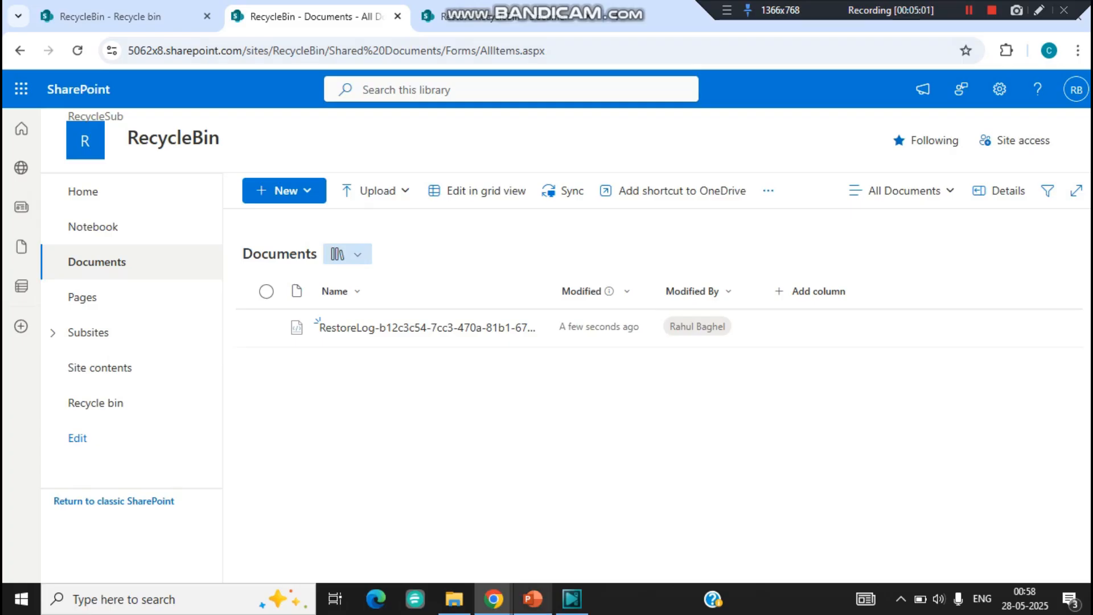
pyautogui.moveTo(533, 598)
pyautogui.moveTo(494, 599)
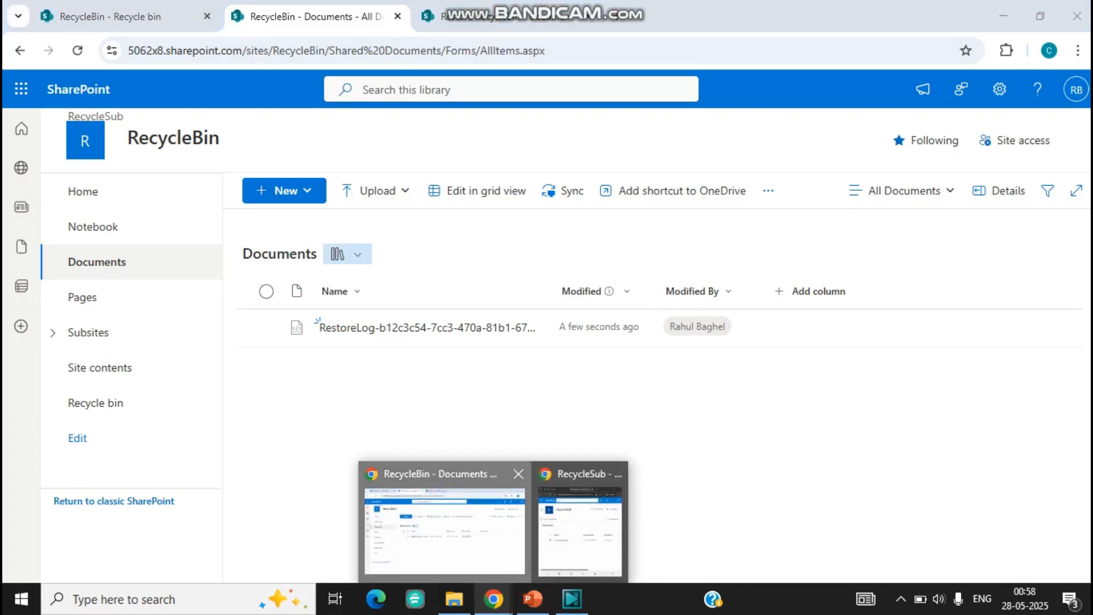